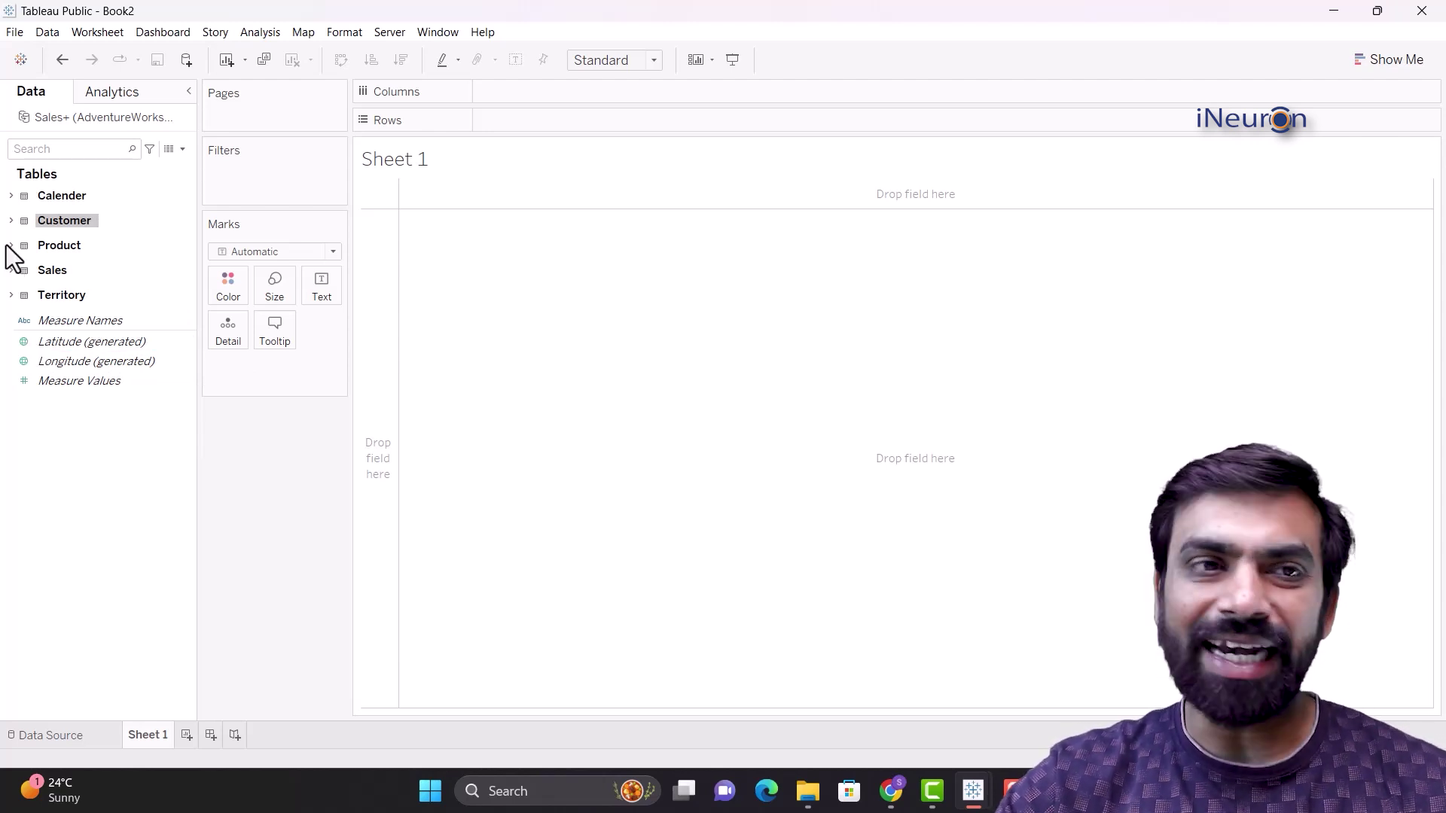
Step: Examine the fields contained in the Calender, Customer, Product, Sales and Territory tables of the data source
{"action": "left_click", "coordinate": [10, 196]}
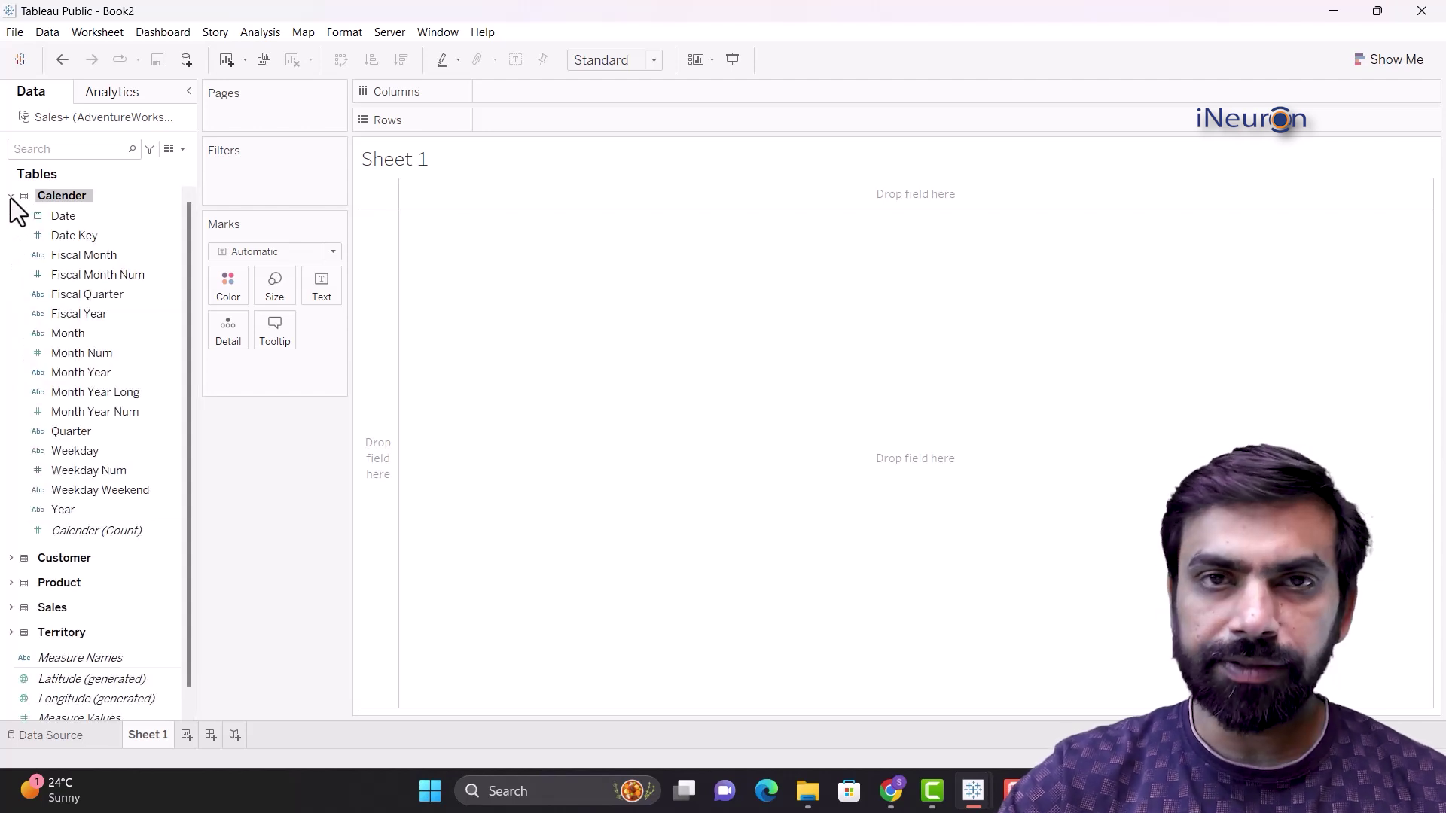
{"action": "left_click", "coordinate": [9, 197]}
{"action": "left_click", "coordinate": [12, 228]}
{"action": "left_click", "coordinate": [13, 229]}
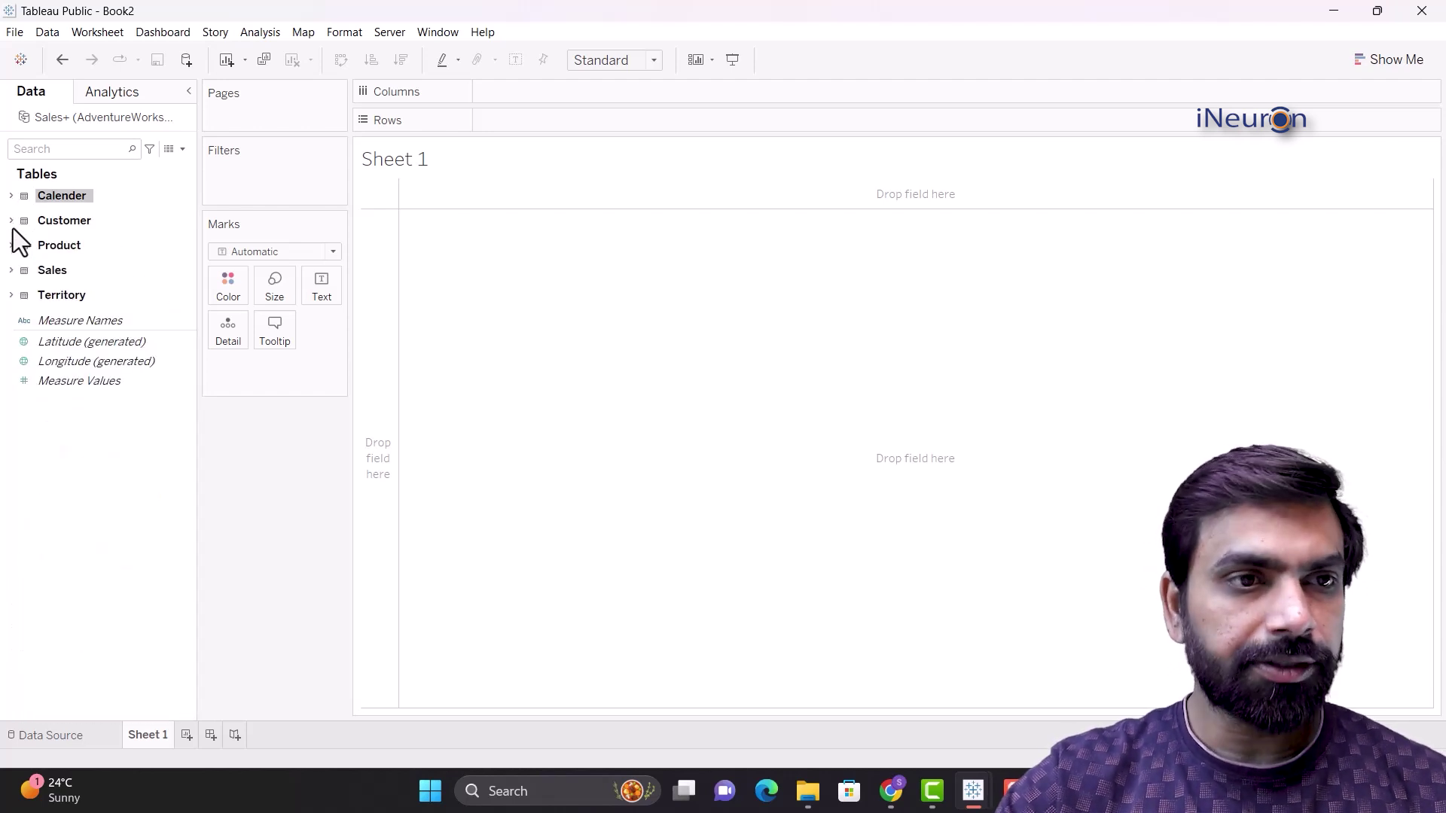
{"action": "left_click", "coordinate": [12, 251]}
{"action": "left_click", "coordinate": [12, 250]}
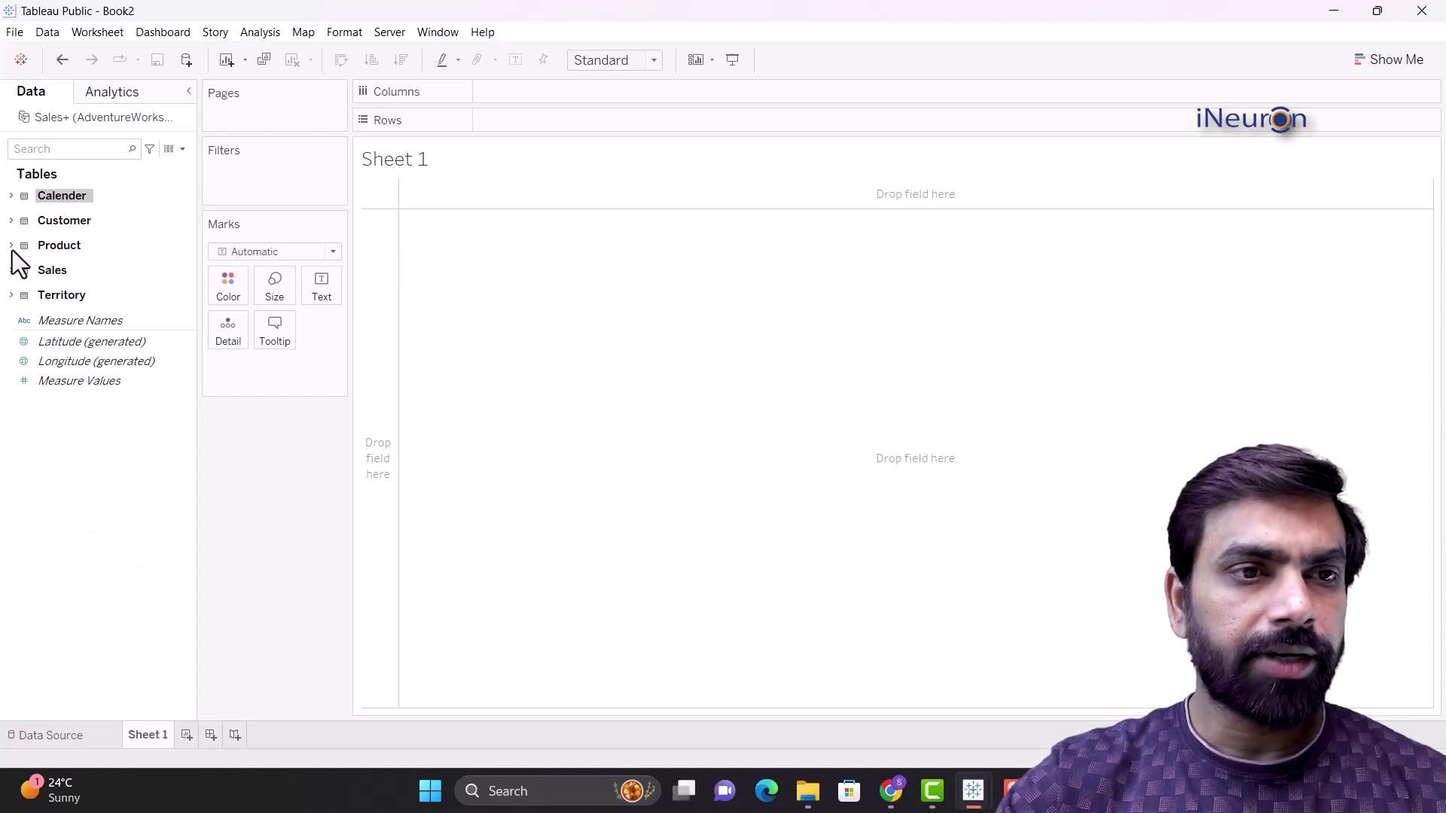
{"action": "left_click", "coordinate": [13, 272]}
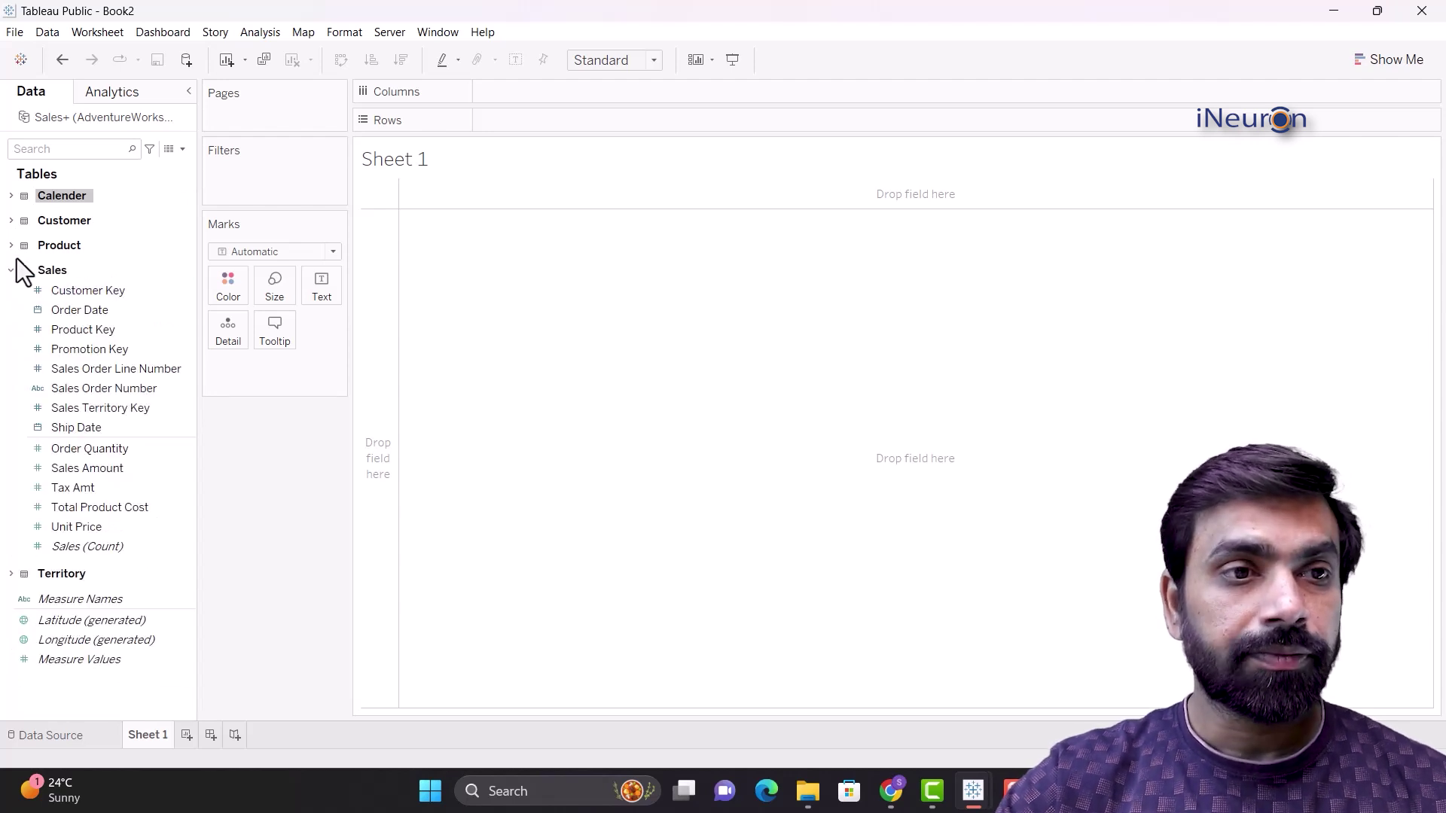
{"action": "left_click", "coordinate": [12, 271]}
{"action": "left_click", "coordinate": [13, 297]}
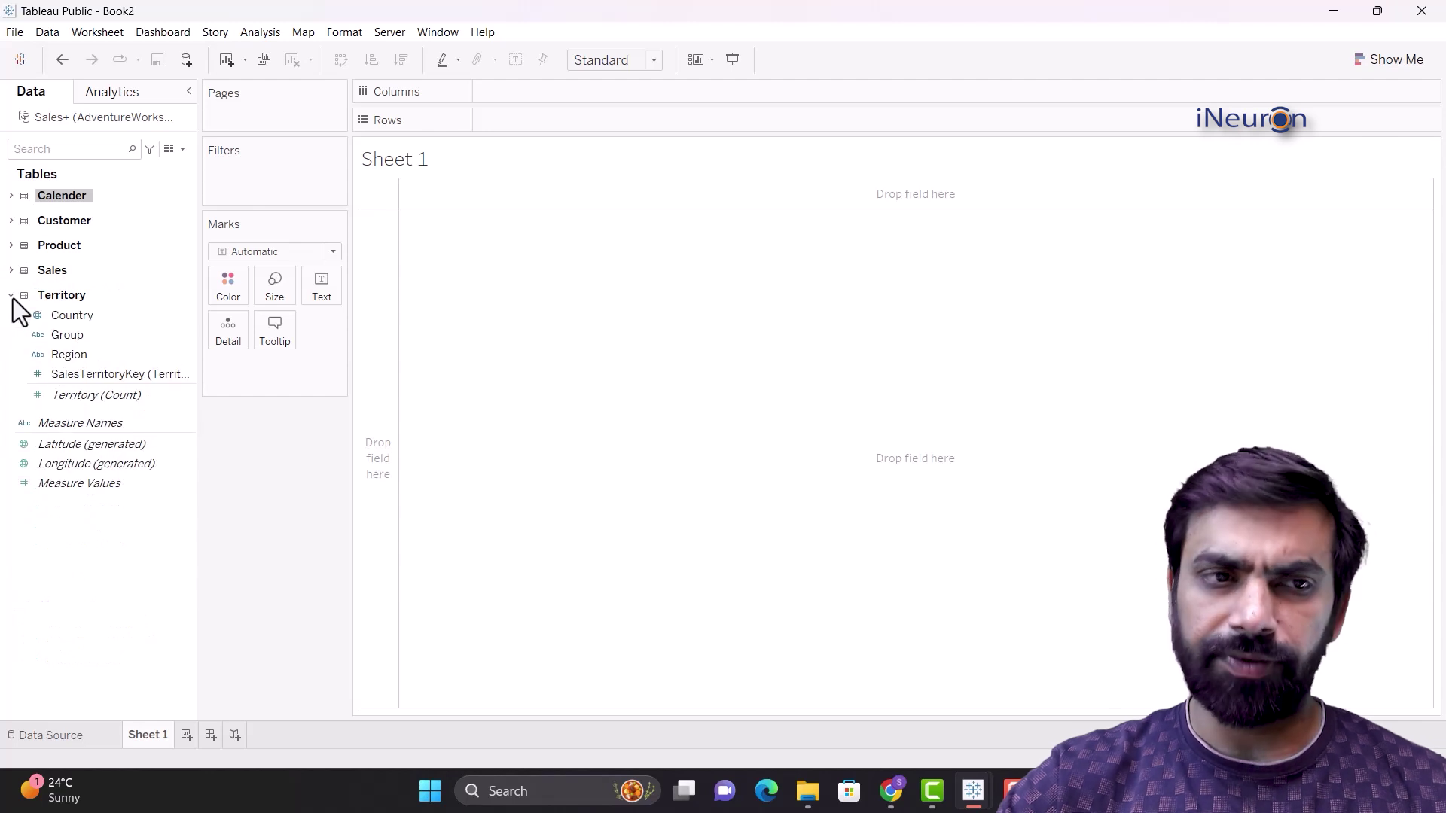
{"action": "left_click", "coordinate": [11, 296]}
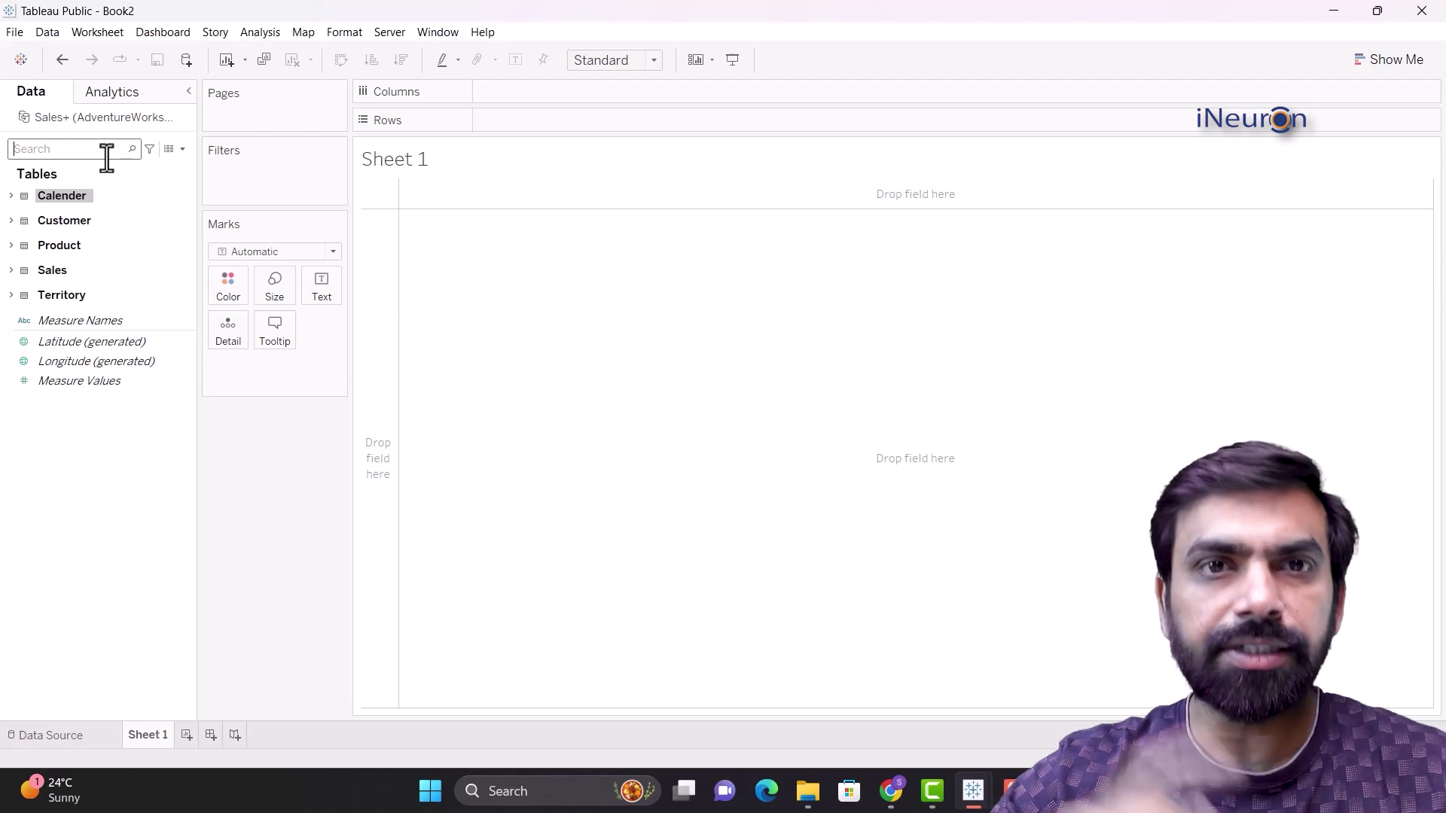
Step: Search the data source fields for "quantity", inspect the matching field, and clear the search
{"action": "type", "text": "quantity"}
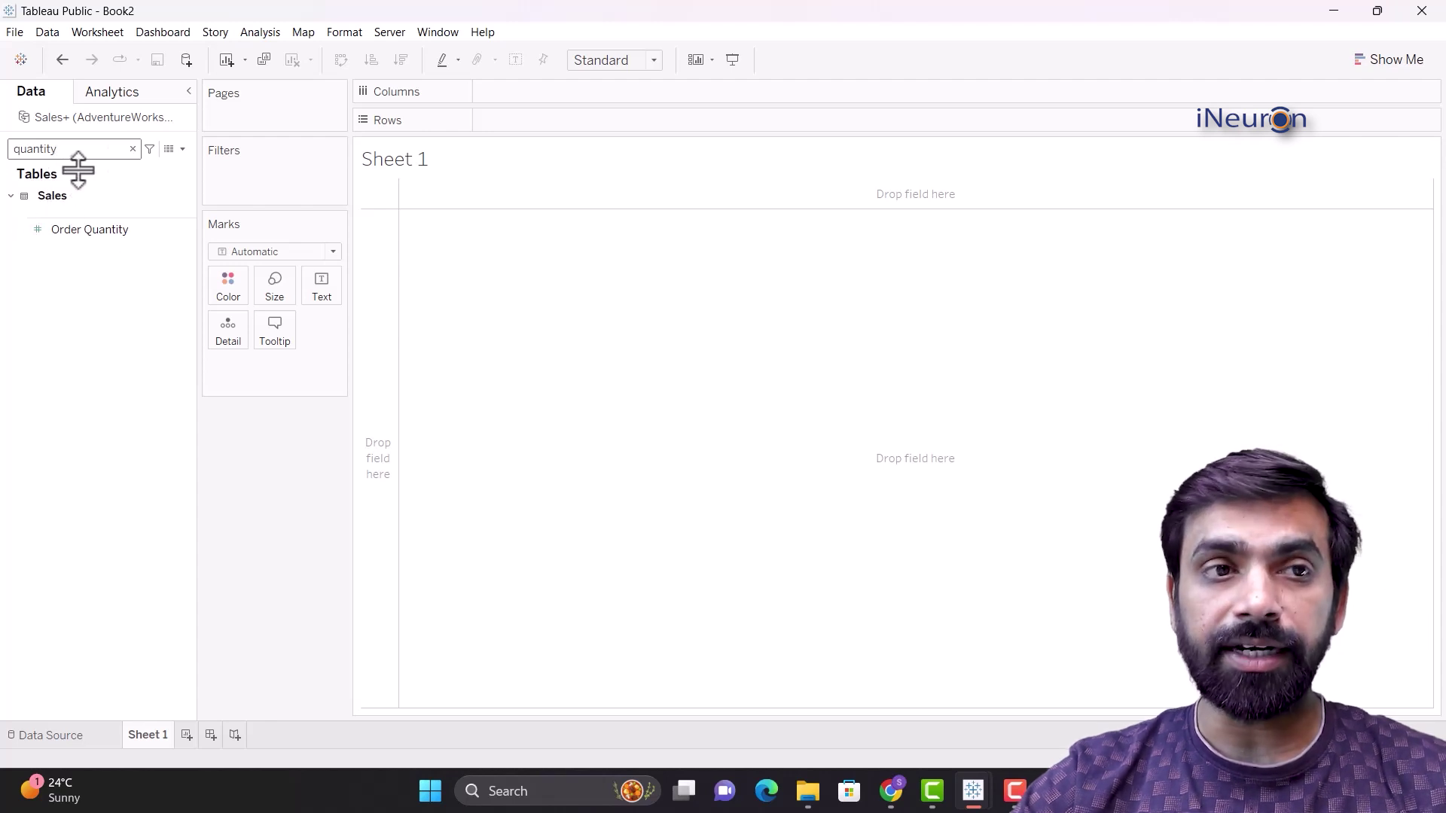
{"action": "left_click", "coordinate": [16, 202]}
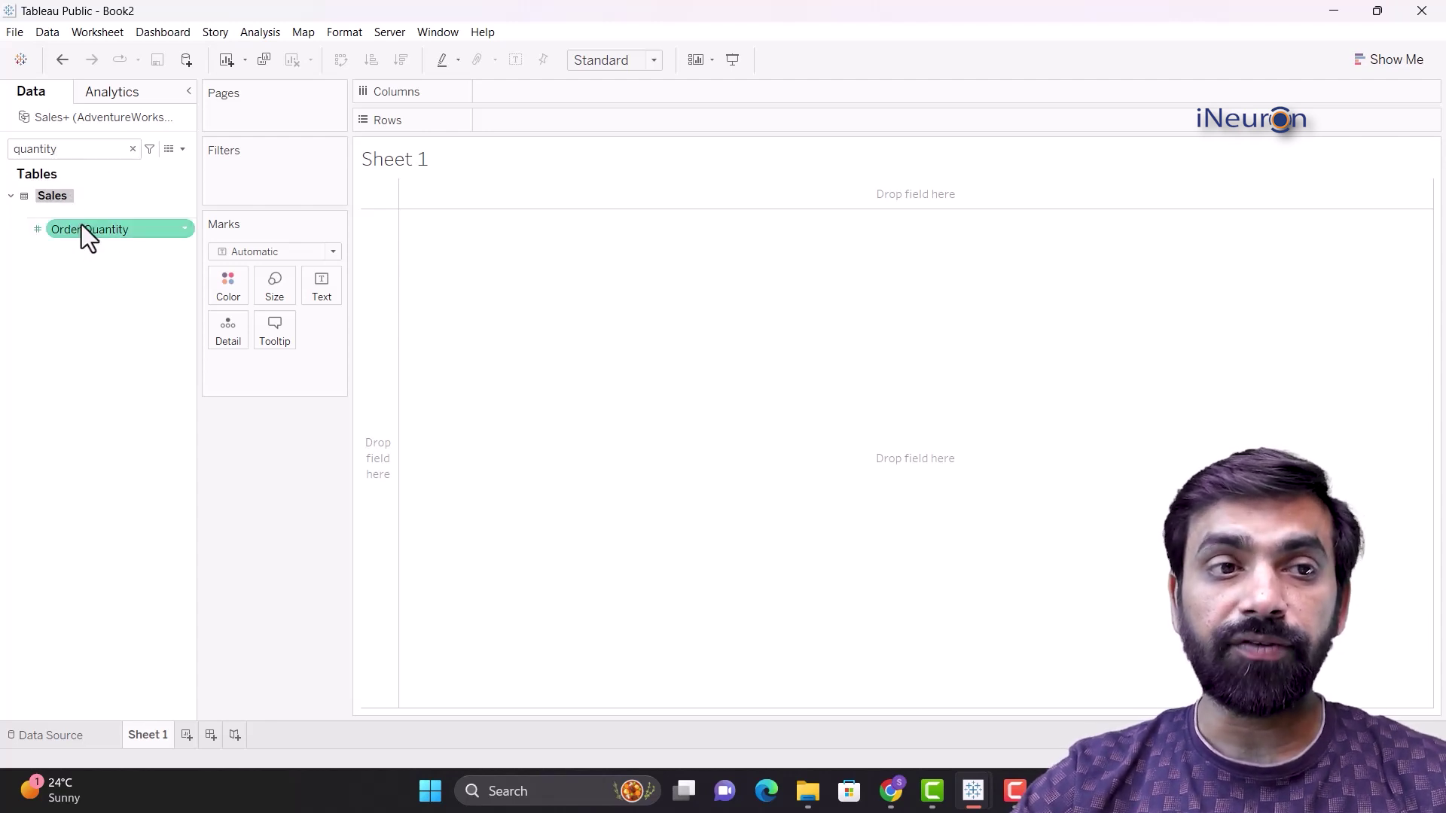
{"action": "left_click", "coordinate": [98, 235]}
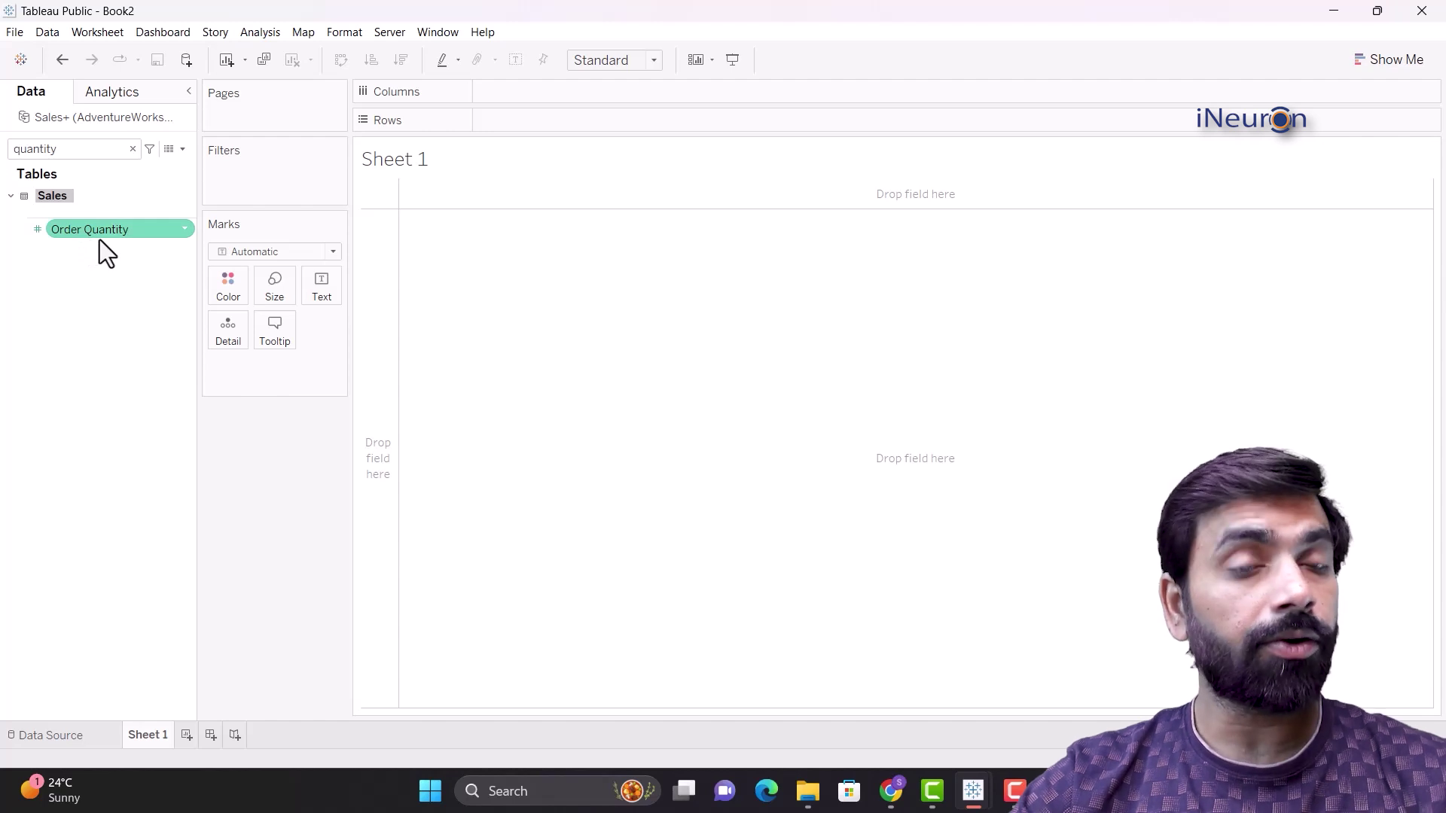
{"action": "left_click", "coordinate": [87, 150]}
{"action": "double_click", "coordinate": [86, 150]}
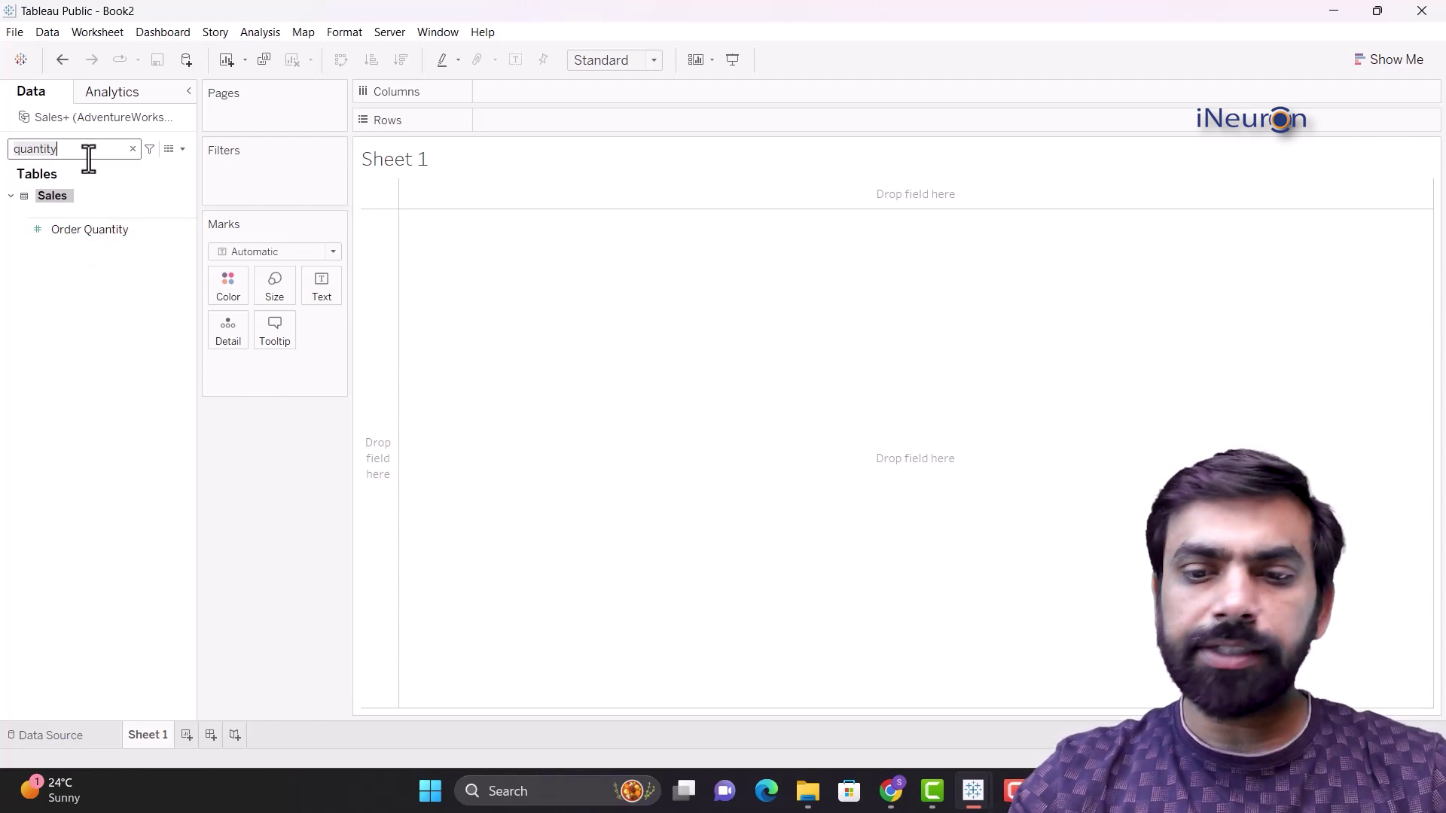
{"action": "key", "text": "BackSpace"}
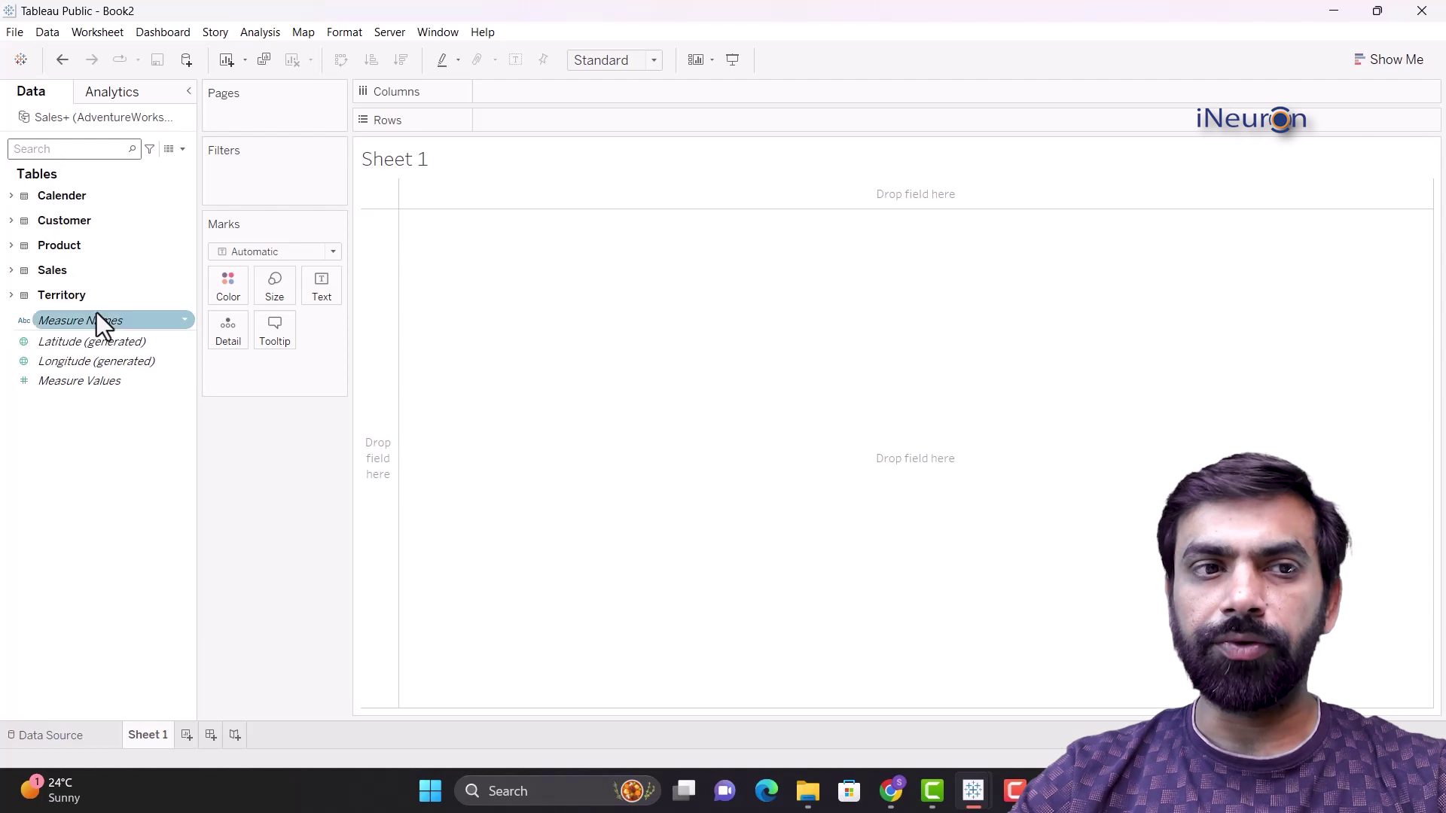
Step: Look over the available summary, model and custom analytics options, and return to the list of data fields
{"action": "left_click", "coordinate": [148, 97]}
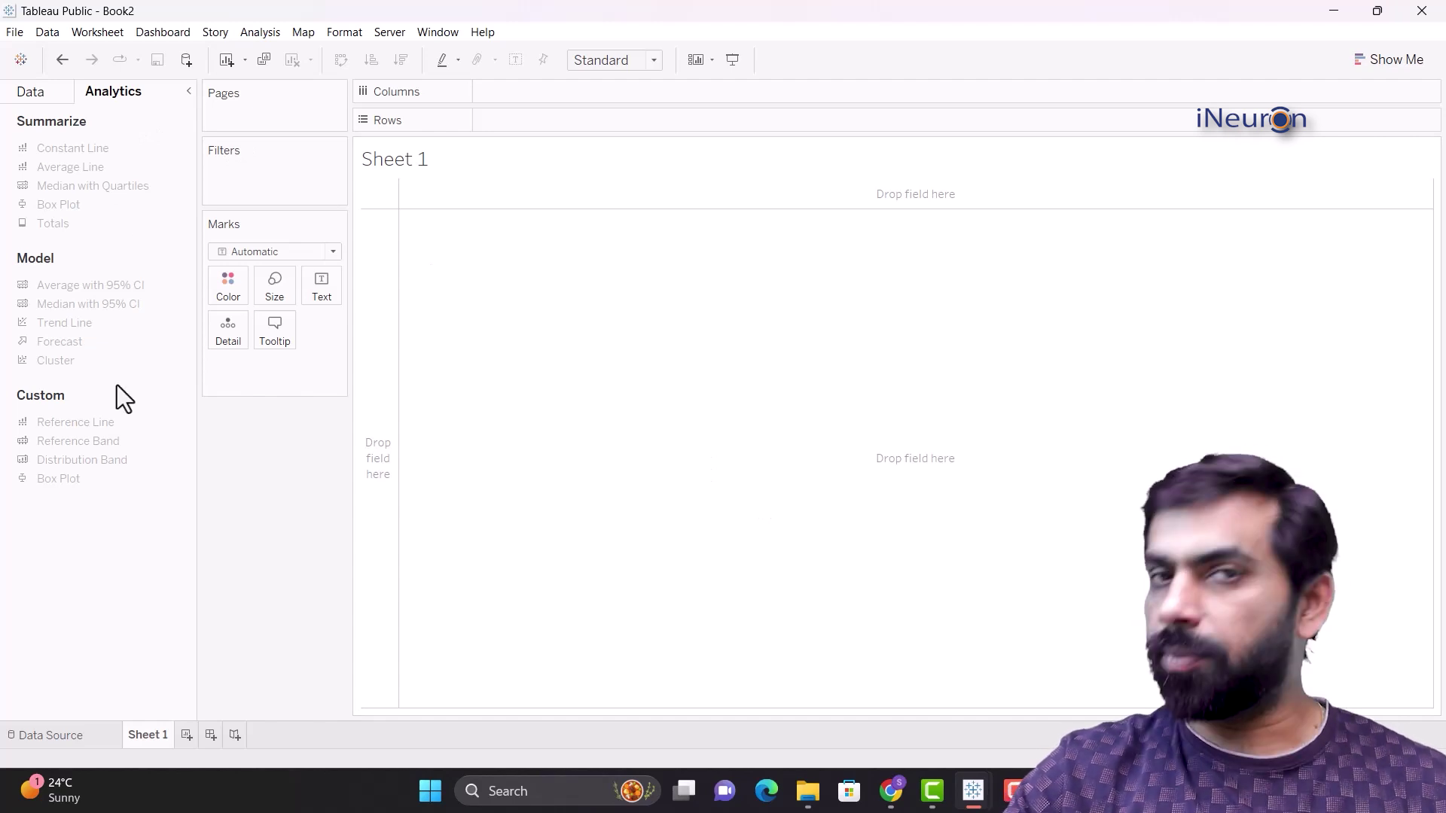
{"action": "left_click", "coordinate": [36, 99]}
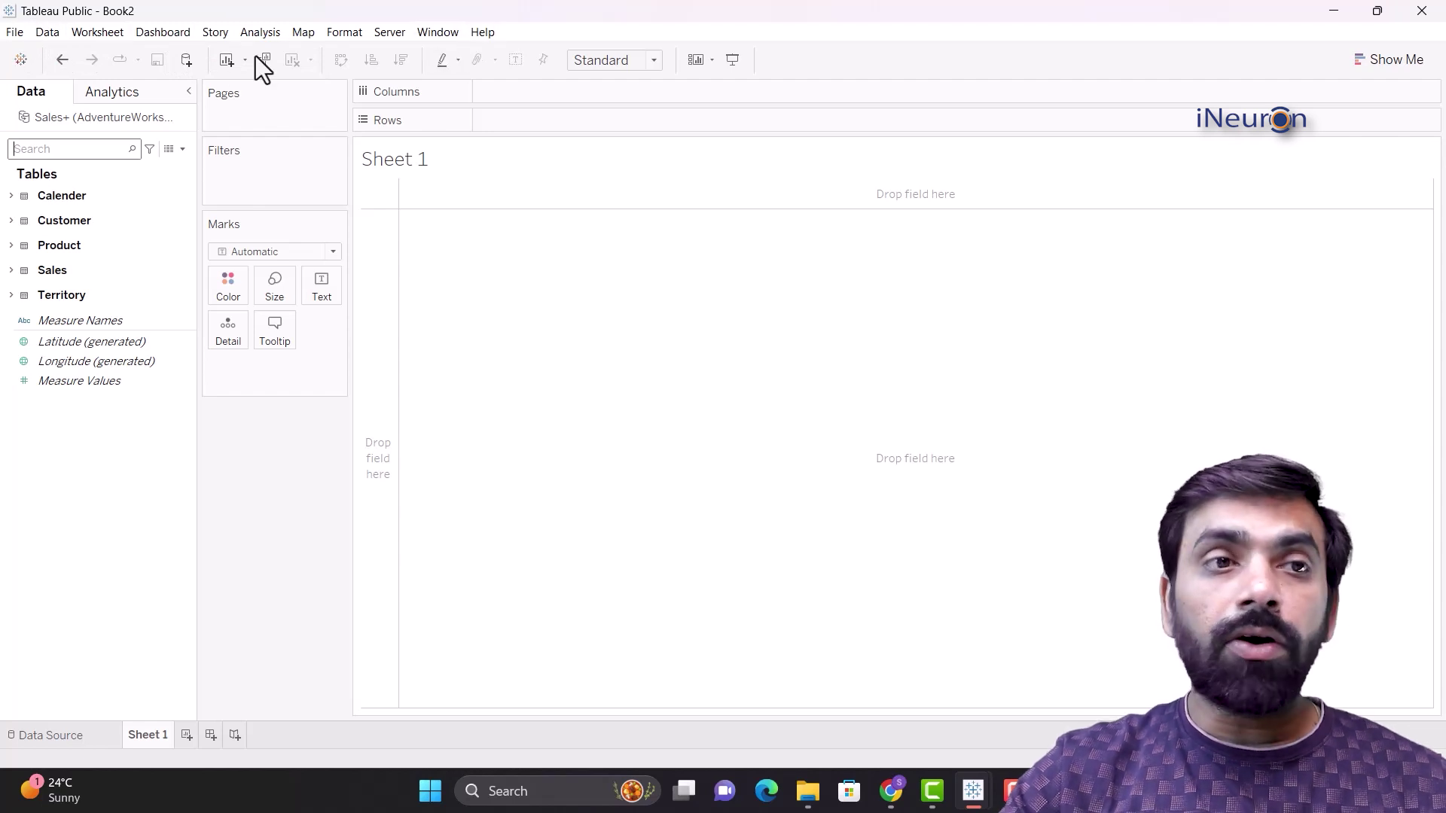
{"action": "left_click", "coordinate": [19, 37]}
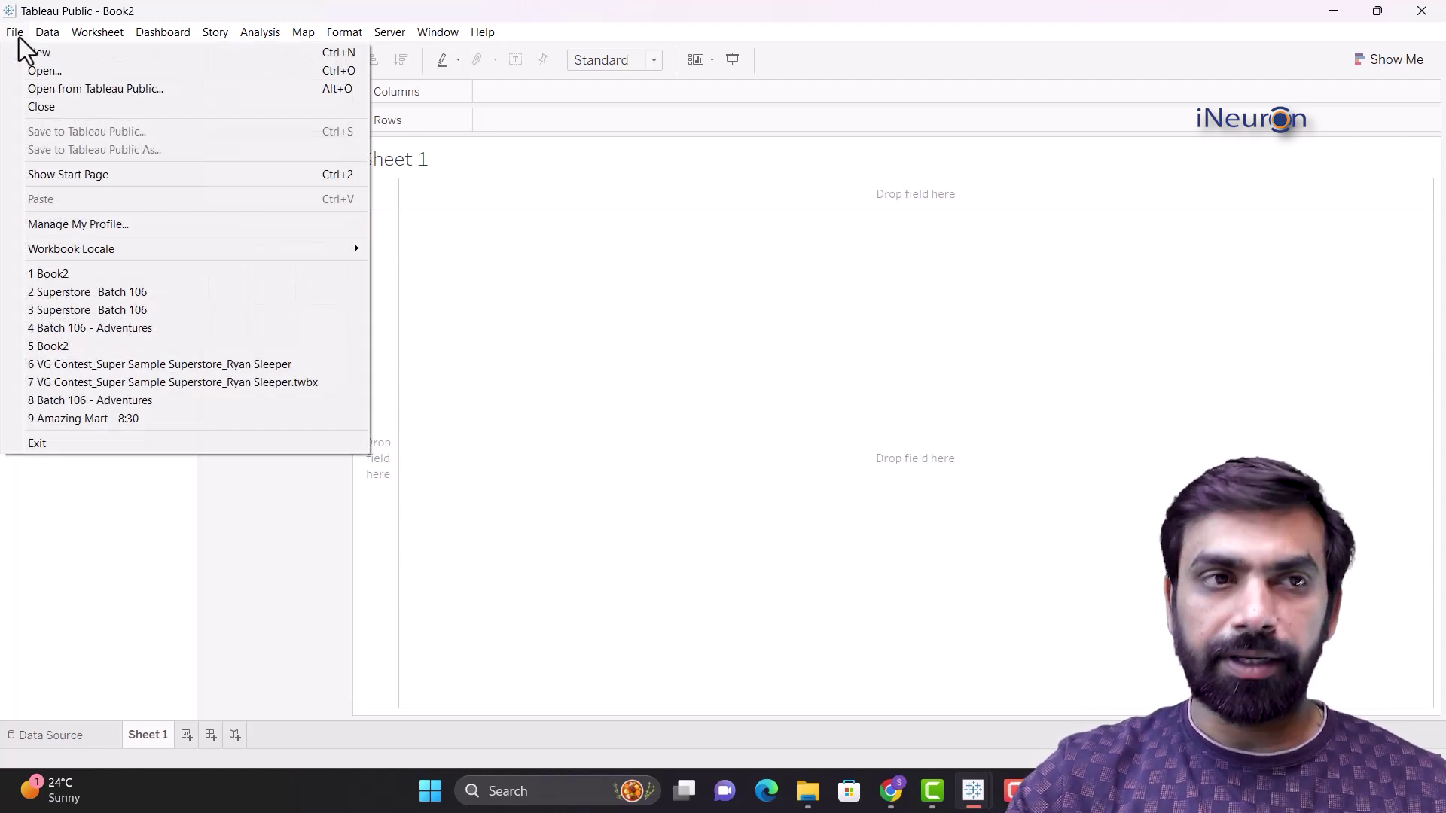
{"action": "left_click", "coordinate": [20, 38]}
{"action": "left_click", "coordinate": [47, 39]}
{"action": "left_click", "coordinate": [49, 39]}
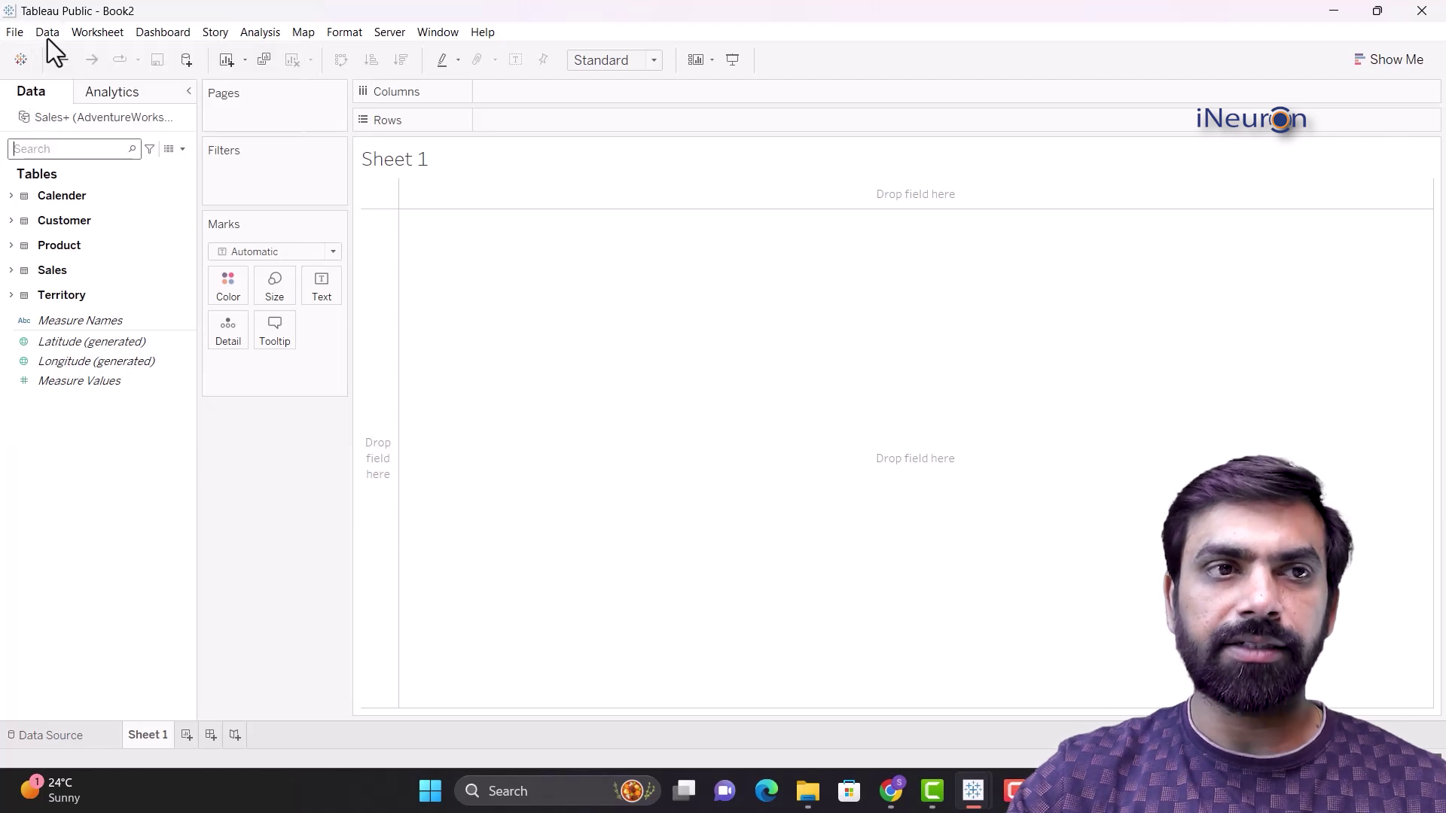
{"action": "left_click", "coordinate": [47, 38]}
{"action": "left_click", "coordinate": [49, 38]}
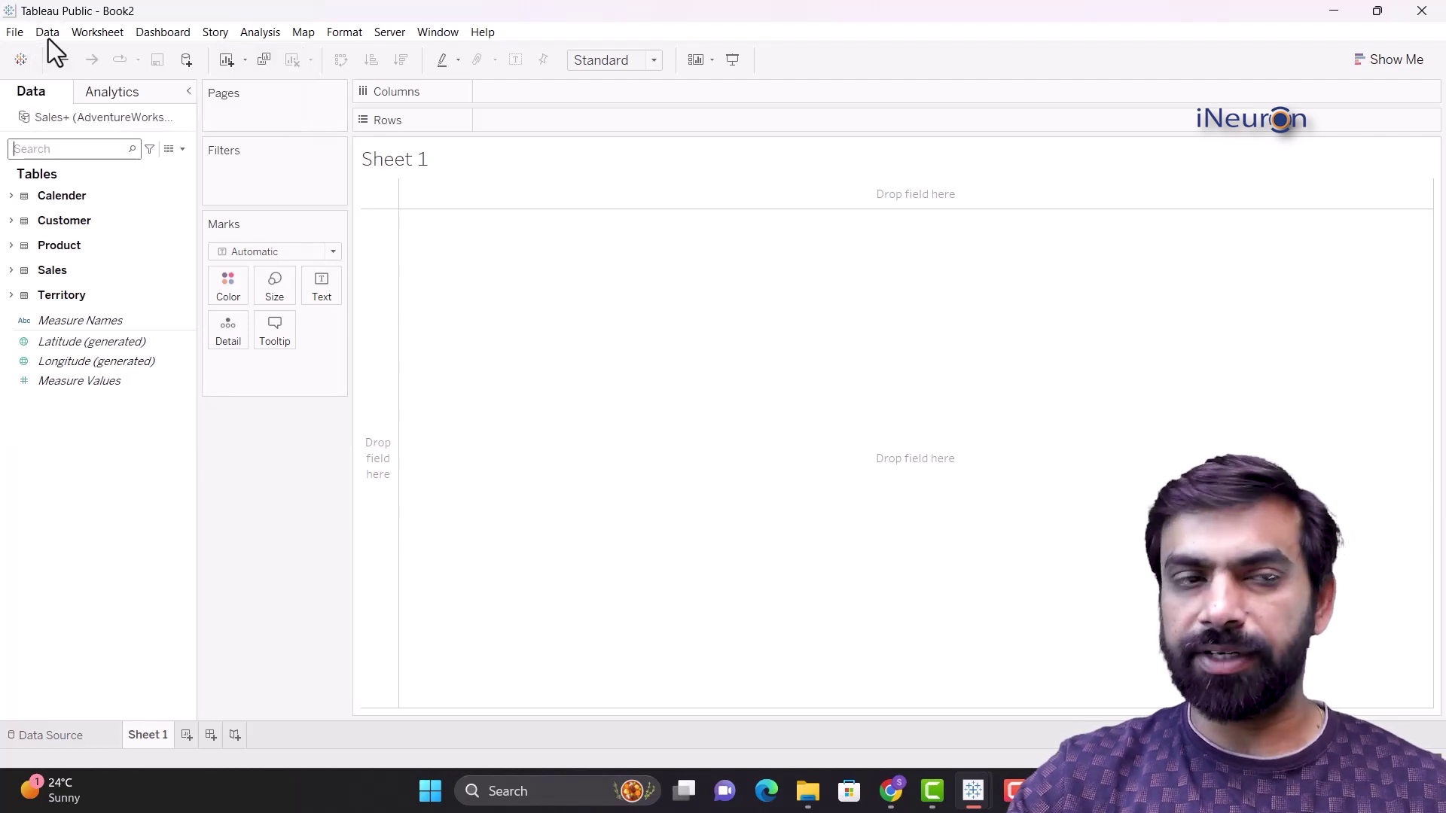
{"action": "left_click", "coordinate": [88, 39]}
{"action": "left_click", "coordinate": [90, 38]}
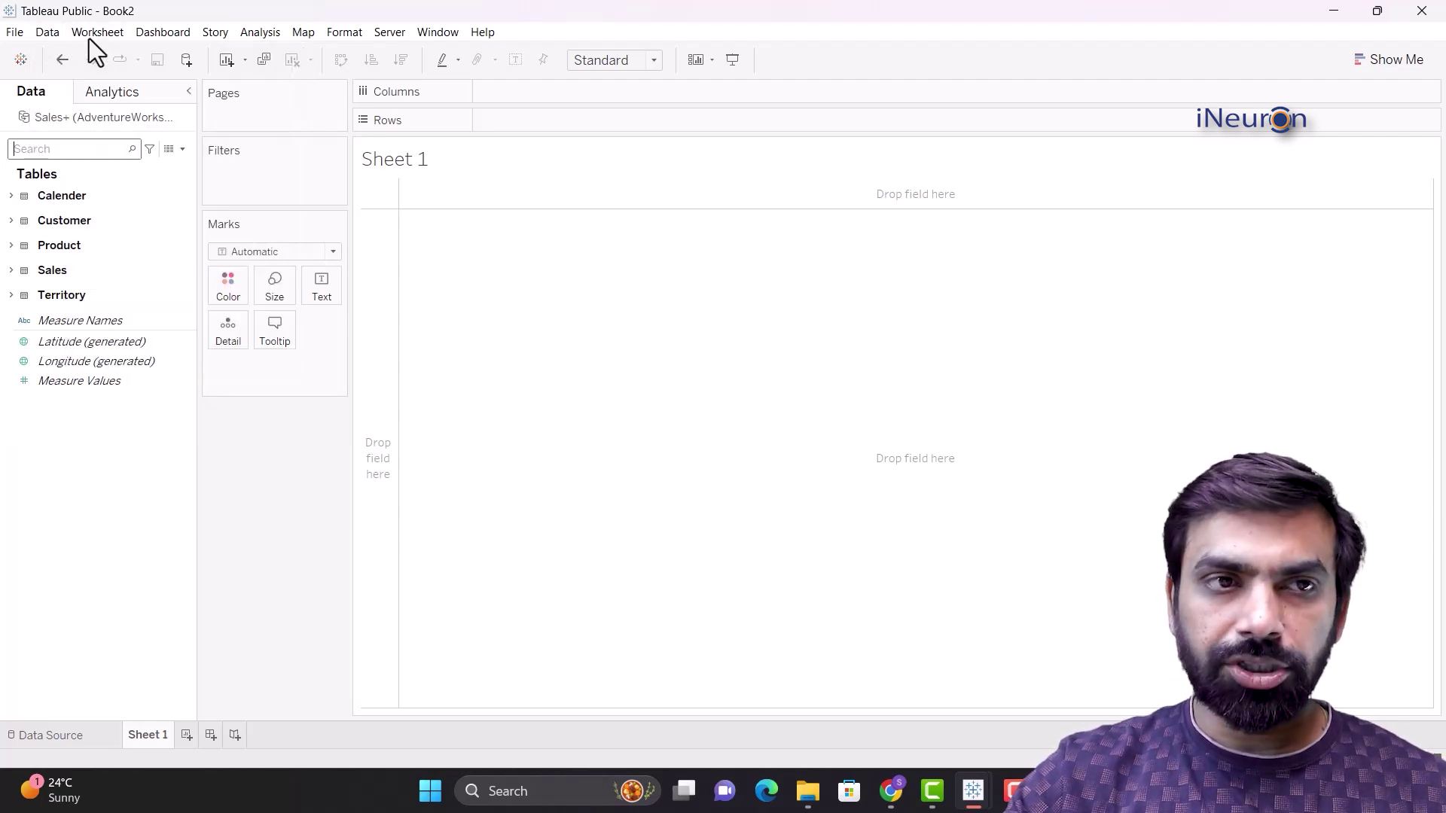
{"action": "left_click", "coordinate": [153, 36]}
{"action": "left_click", "coordinate": [152, 37]}
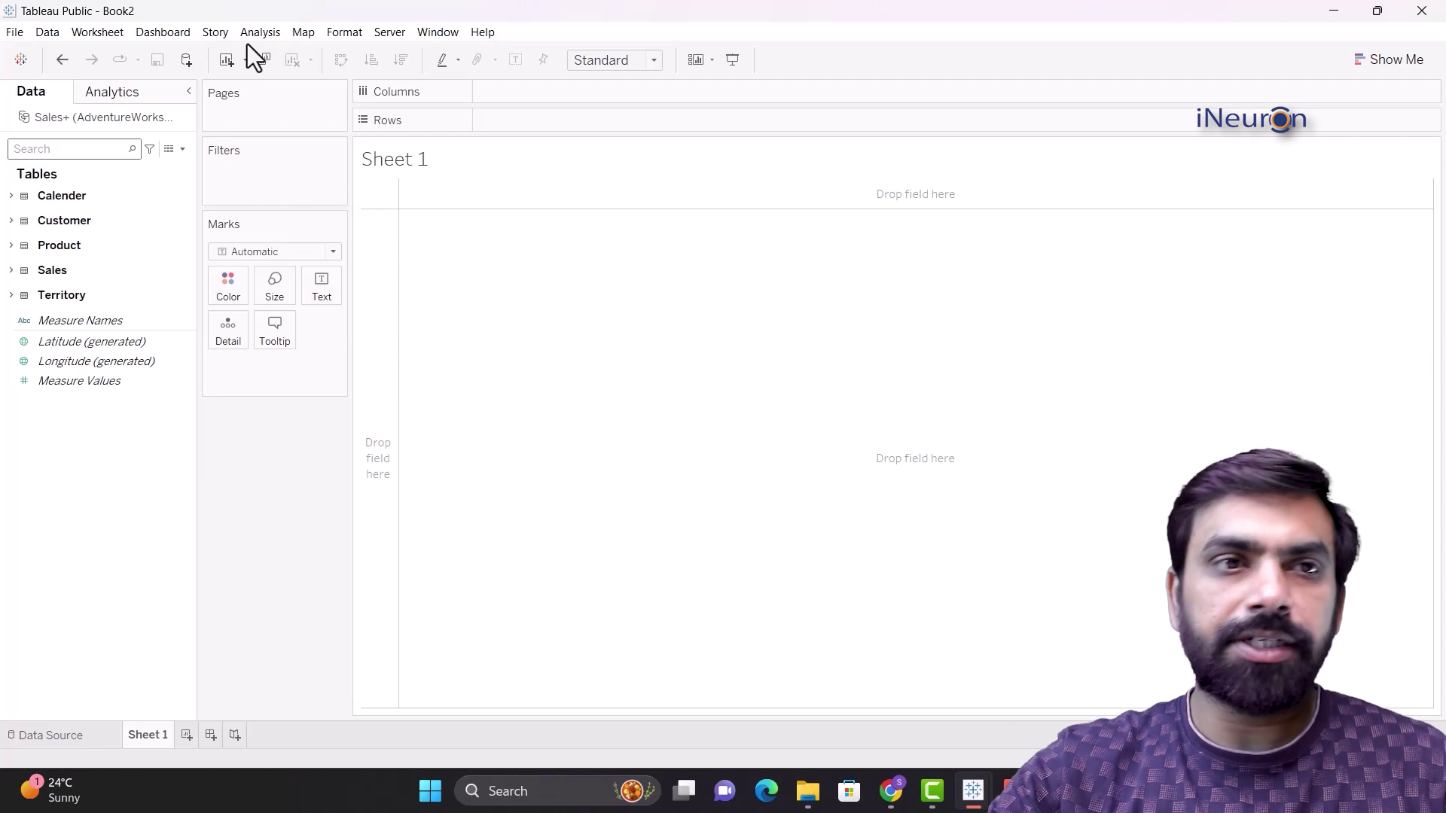
{"action": "left_click", "coordinate": [179, 35]}
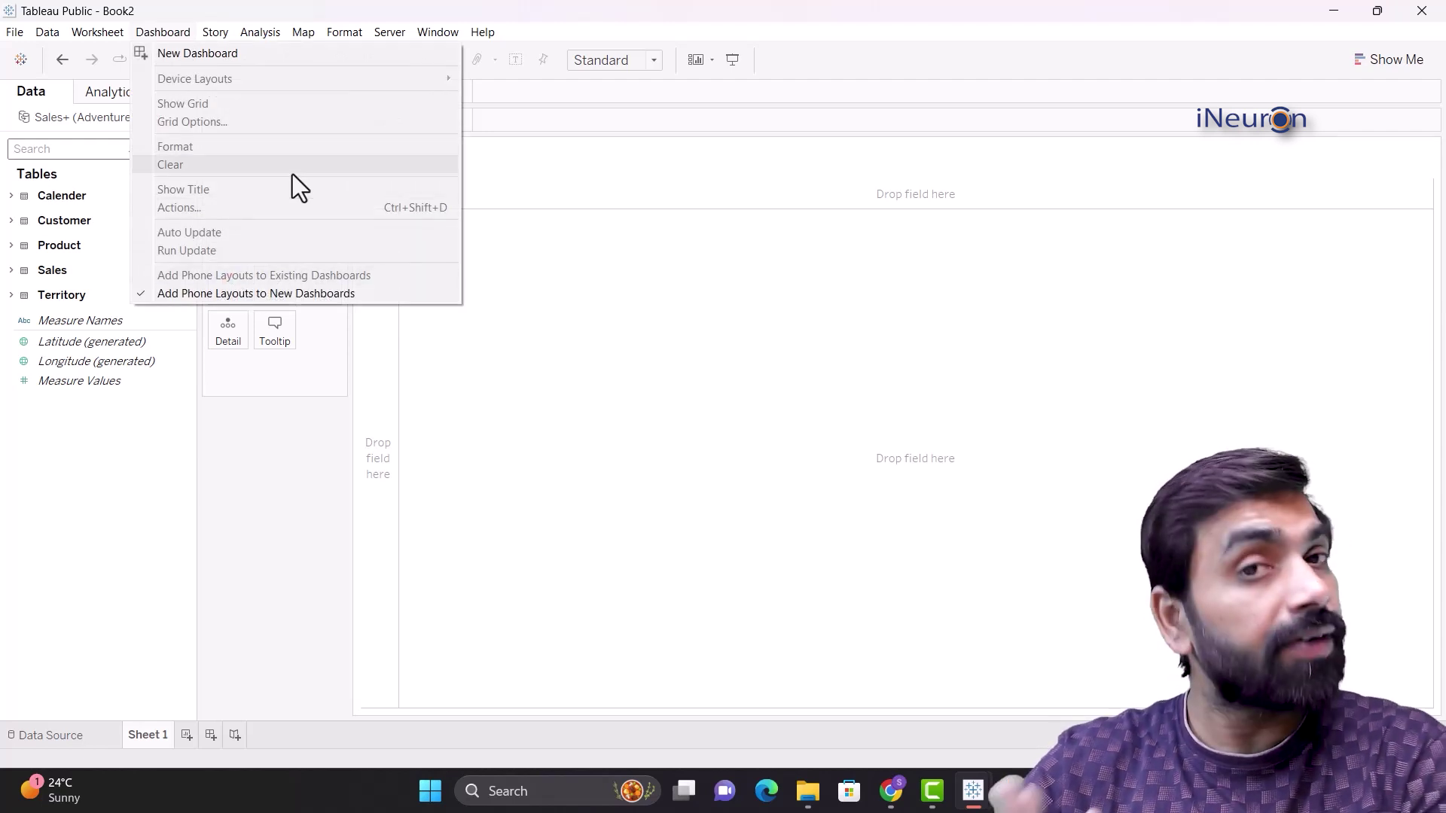
{"action": "left_click", "coordinate": [595, 358]}
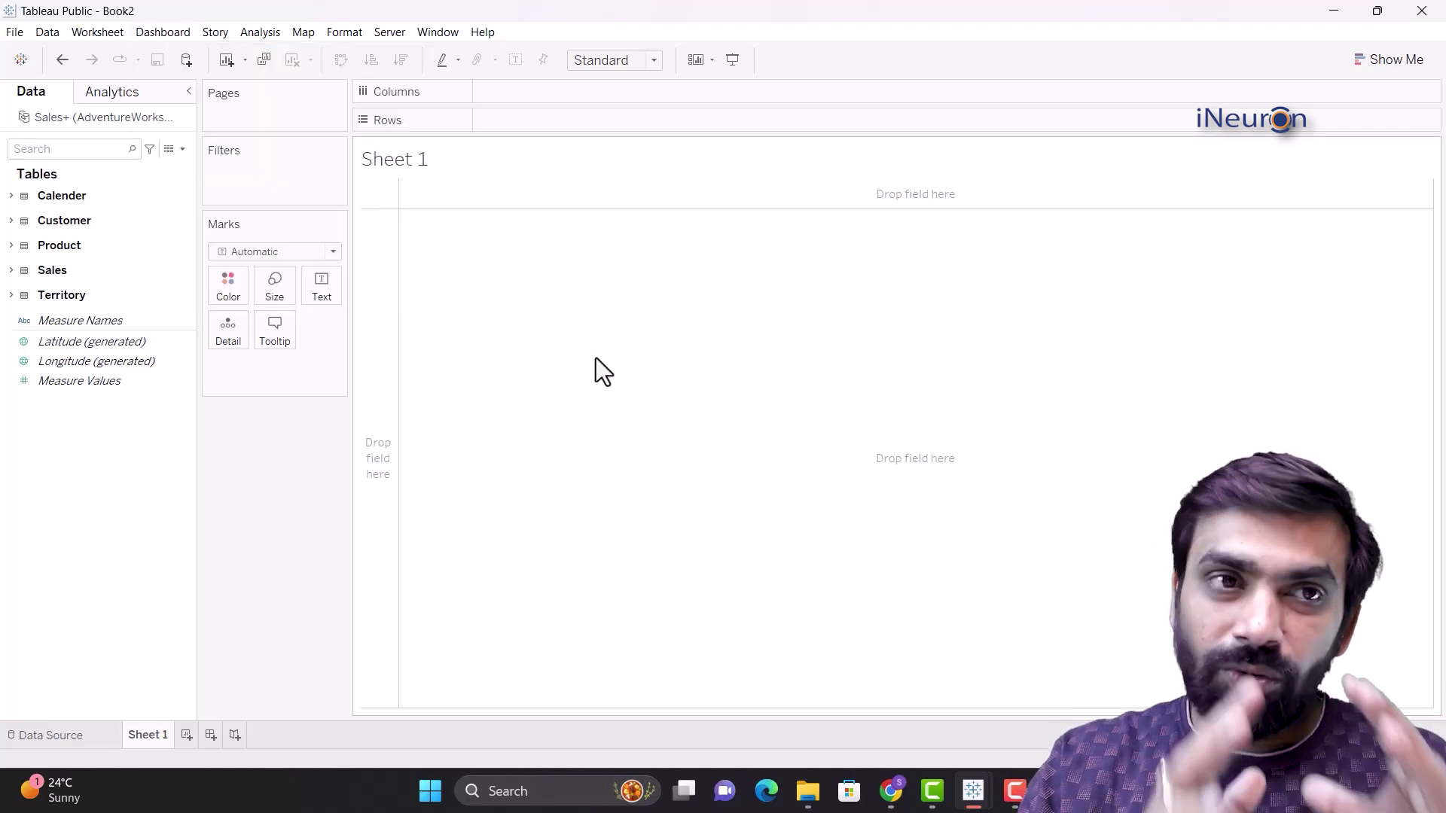
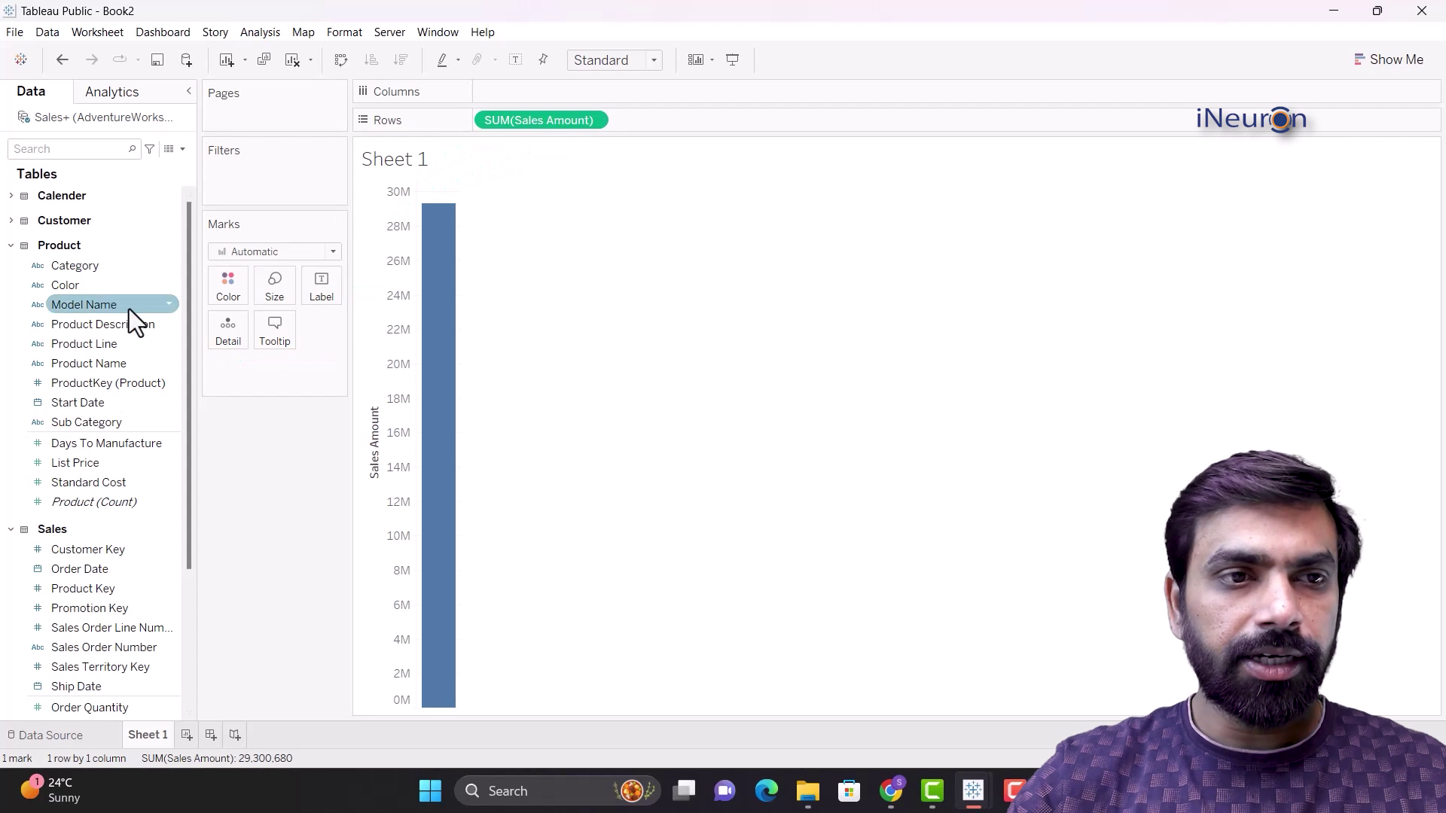
Step: Break the sales amount down by product Category in the columns and filter out the null values
{"action": "left_click_drag", "start_coordinate": [94, 264], "coordinate": [535, 84]}
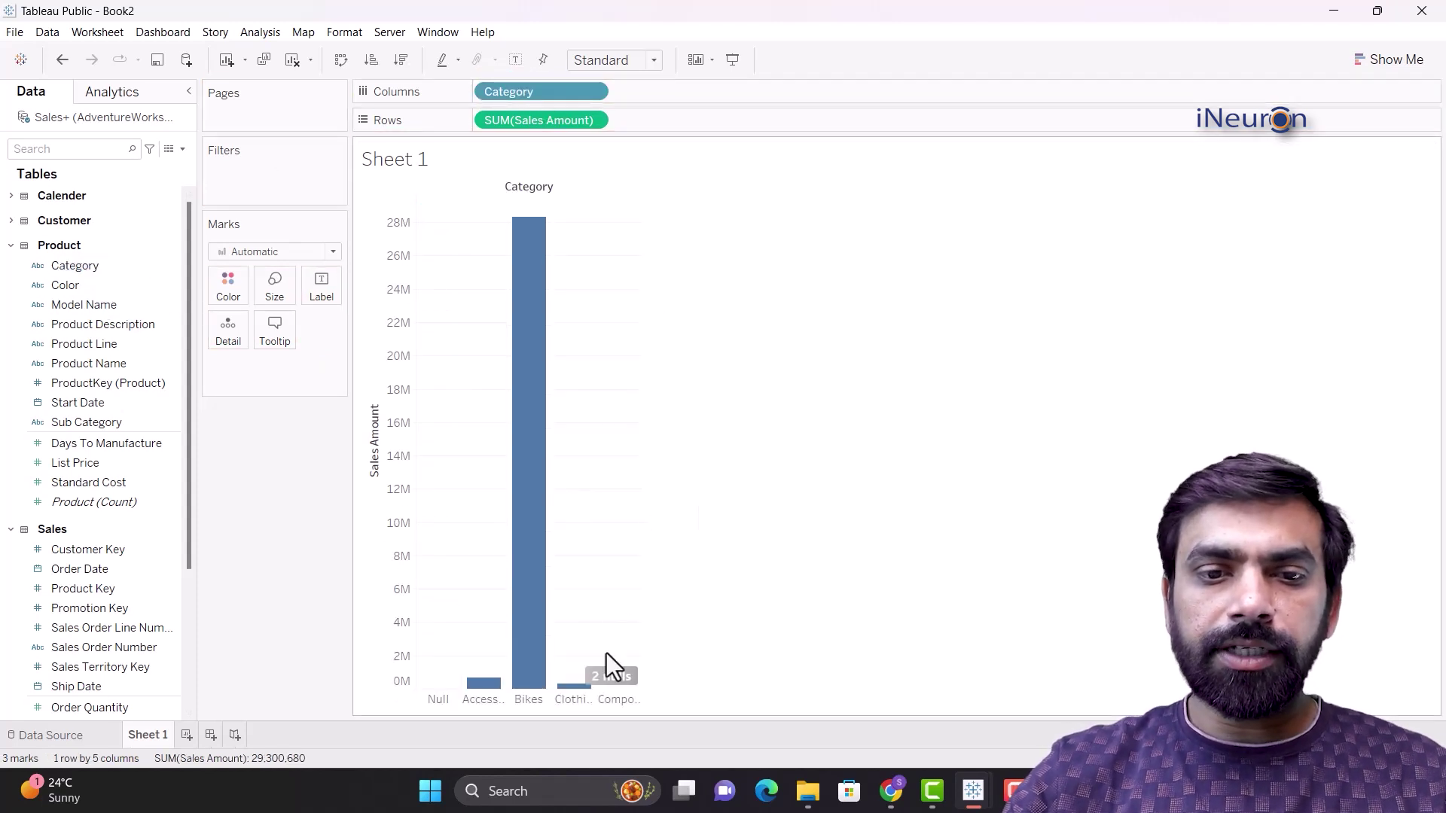
{"action": "left_click", "coordinate": [609, 676]}
{"action": "left_click", "coordinate": [672, 369]}
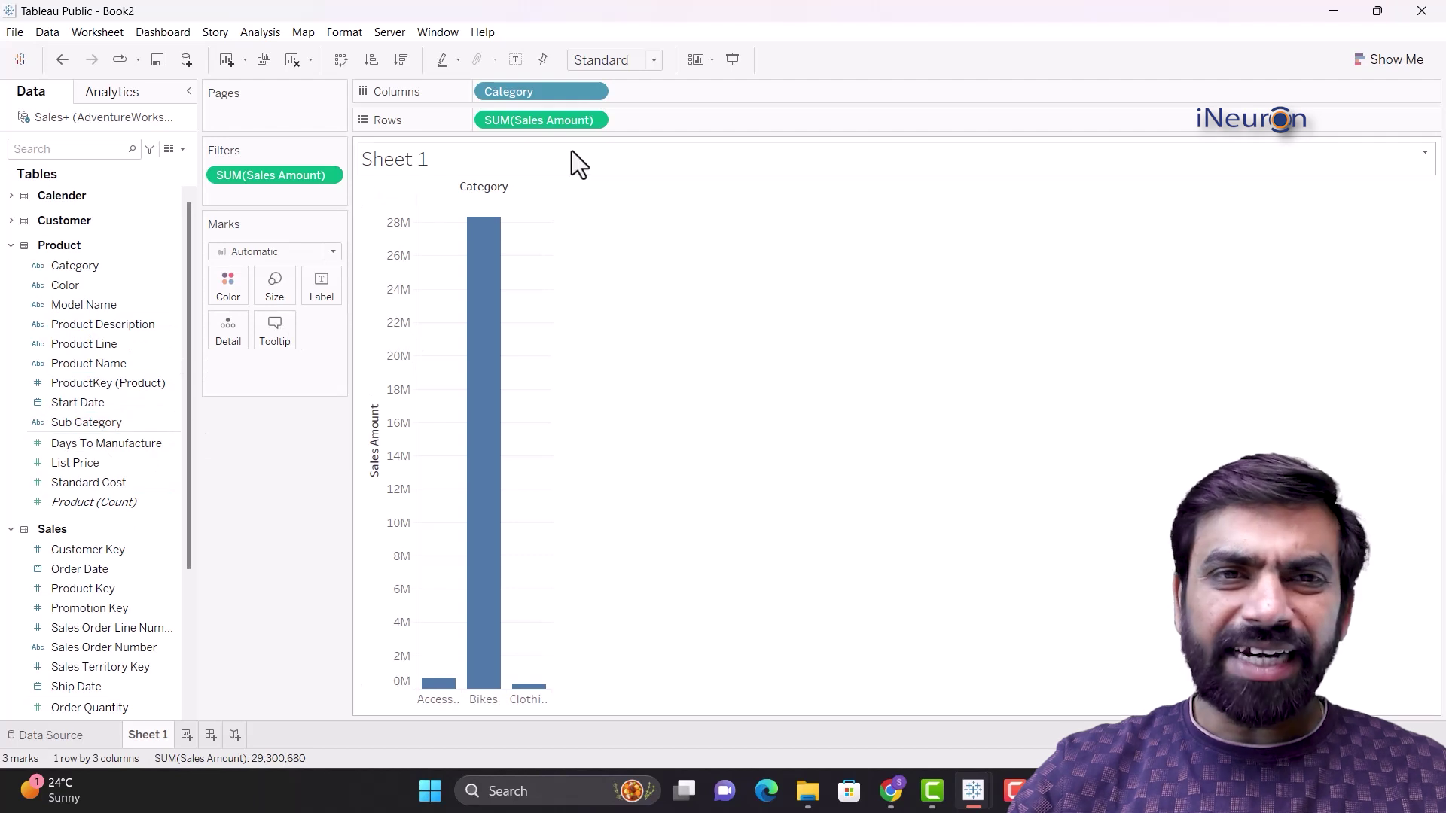
Step: Replace Category with Sub Category as the column field of the sales amount chart
{"action": "left_click_drag", "start_coordinate": [540, 91], "coordinate": [252, 256]}
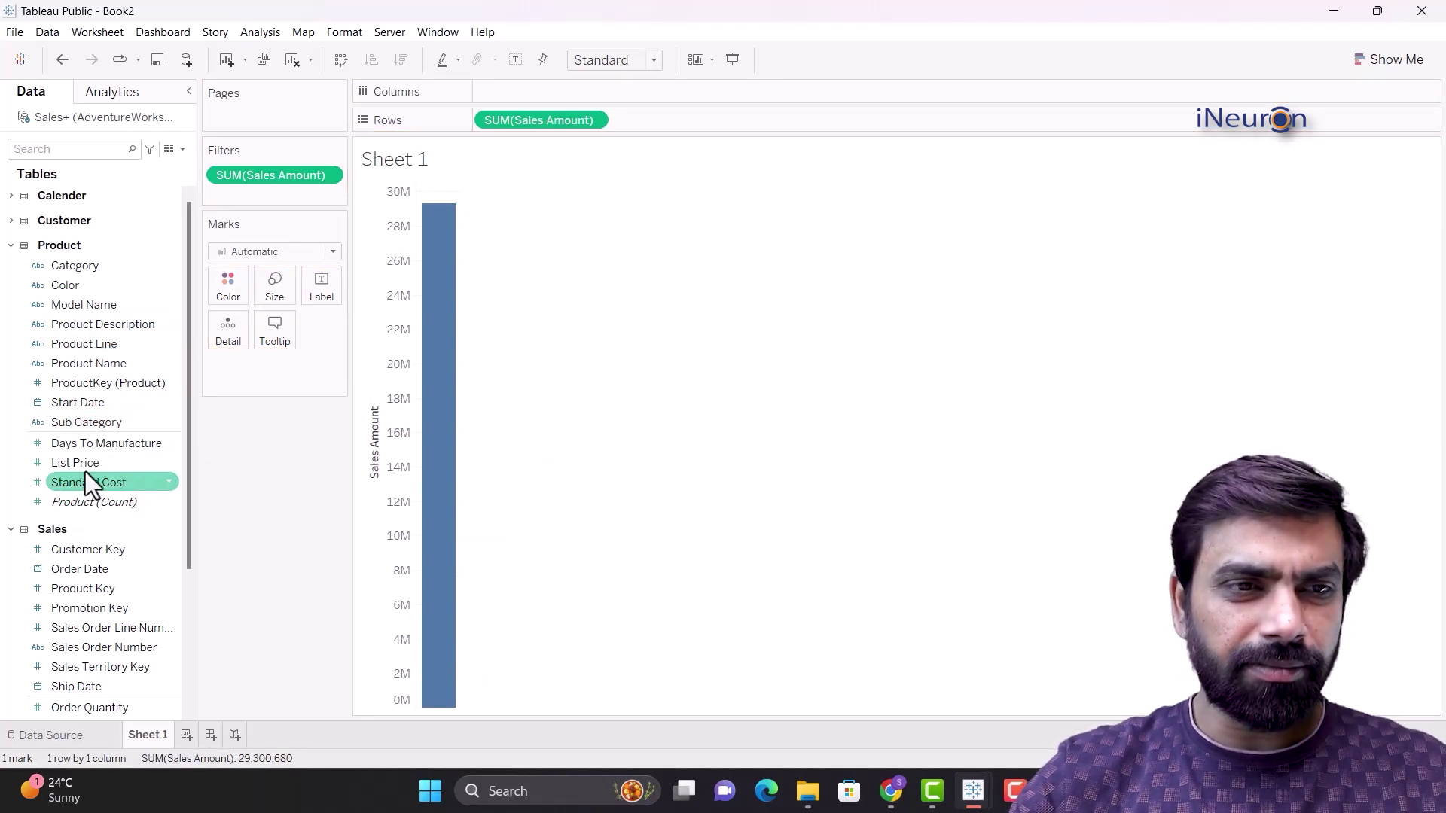
{"action": "left_click_drag", "start_coordinate": [116, 422], "coordinate": [547, 88]}
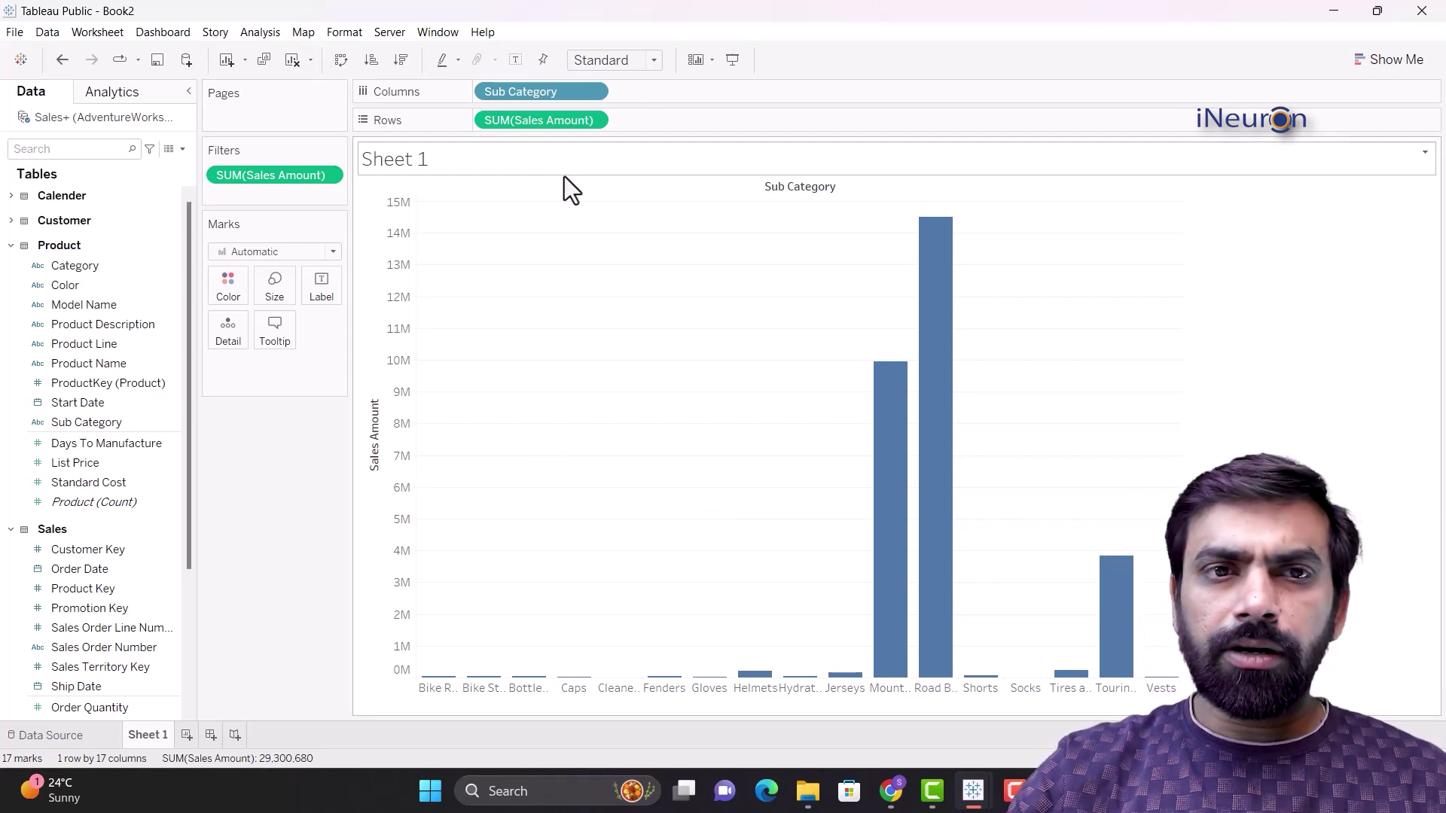
Step: Remove Sales Amount from the rows and the filters, and use Order Quantity from the Sales table as the row field
{"action": "left_click_drag", "start_coordinate": [527, 120], "coordinate": [55, 382]}
{"action": "left_click_drag", "start_coordinate": [274, 175], "coordinate": [101, 314]}
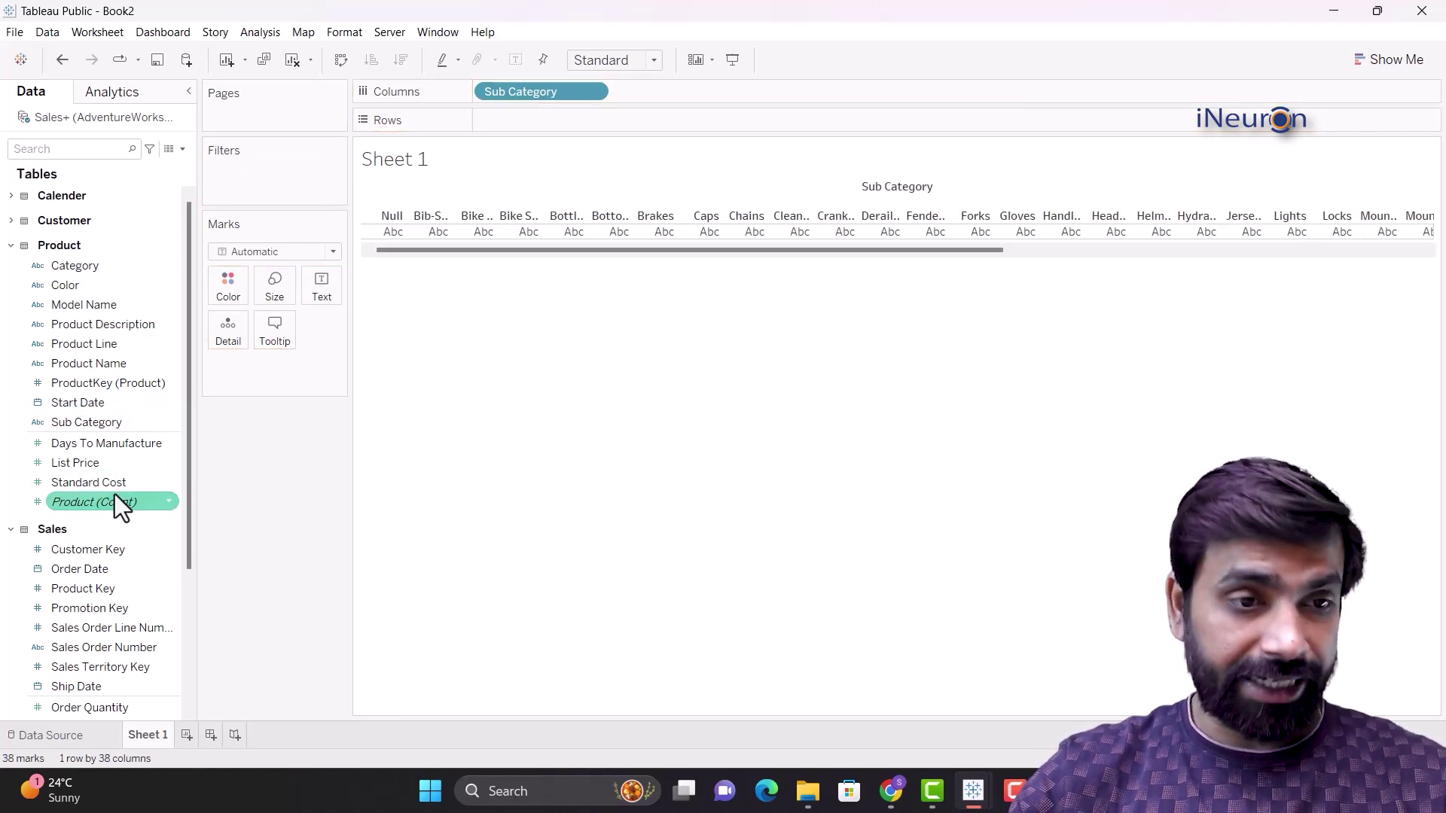
{"action": "scroll", "coordinate": [114, 494], "scroll_direction": "down", "scroll_amount": 4}
{"action": "left_click_drag", "start_coordinate": [110, 475], "coordinate": [544, 113]}
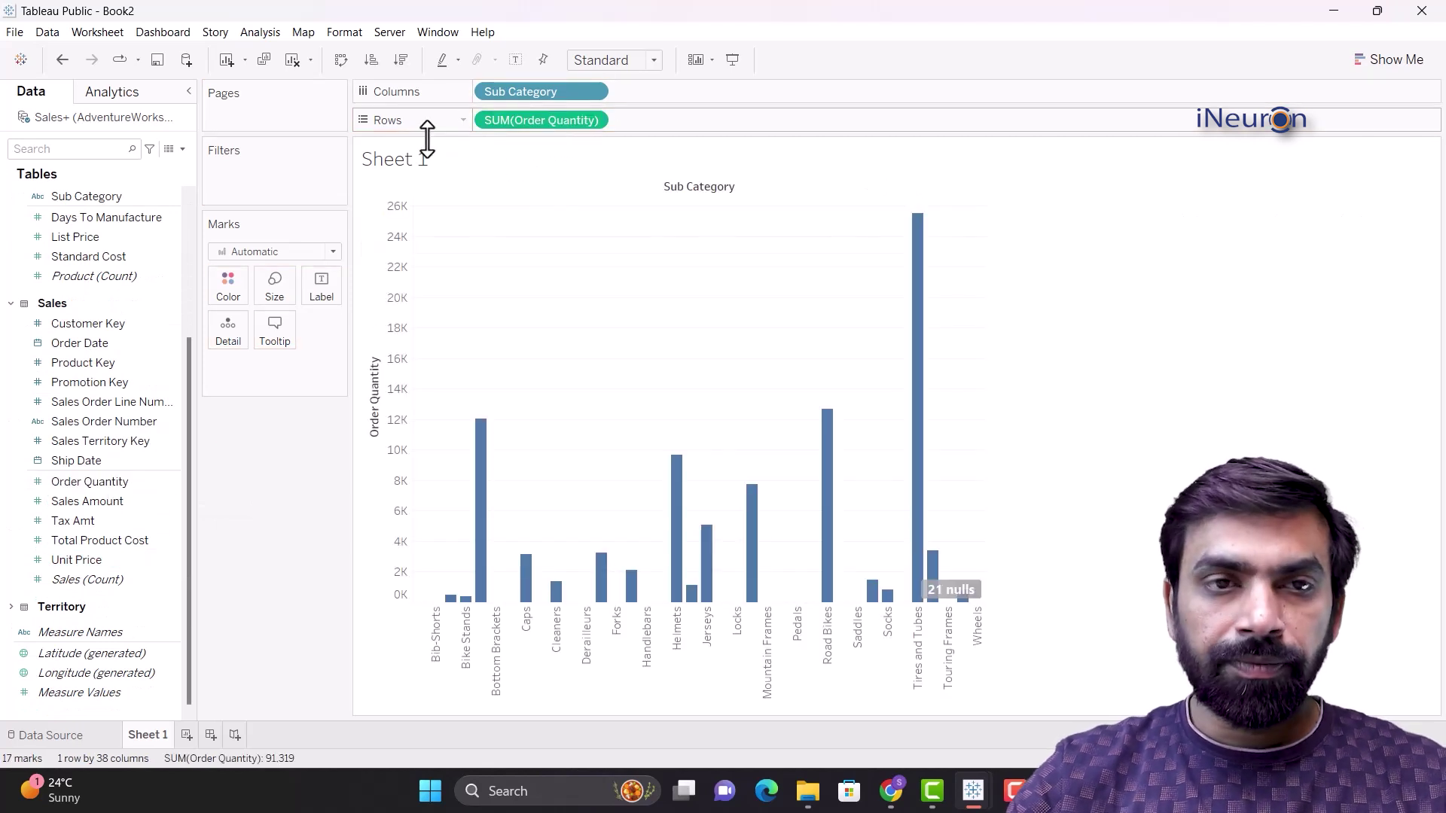
Step: Filter the null Order Quantity values out of the sub-category bar chart
{"action": "mouse_move", "coordinate": [763, 554]}
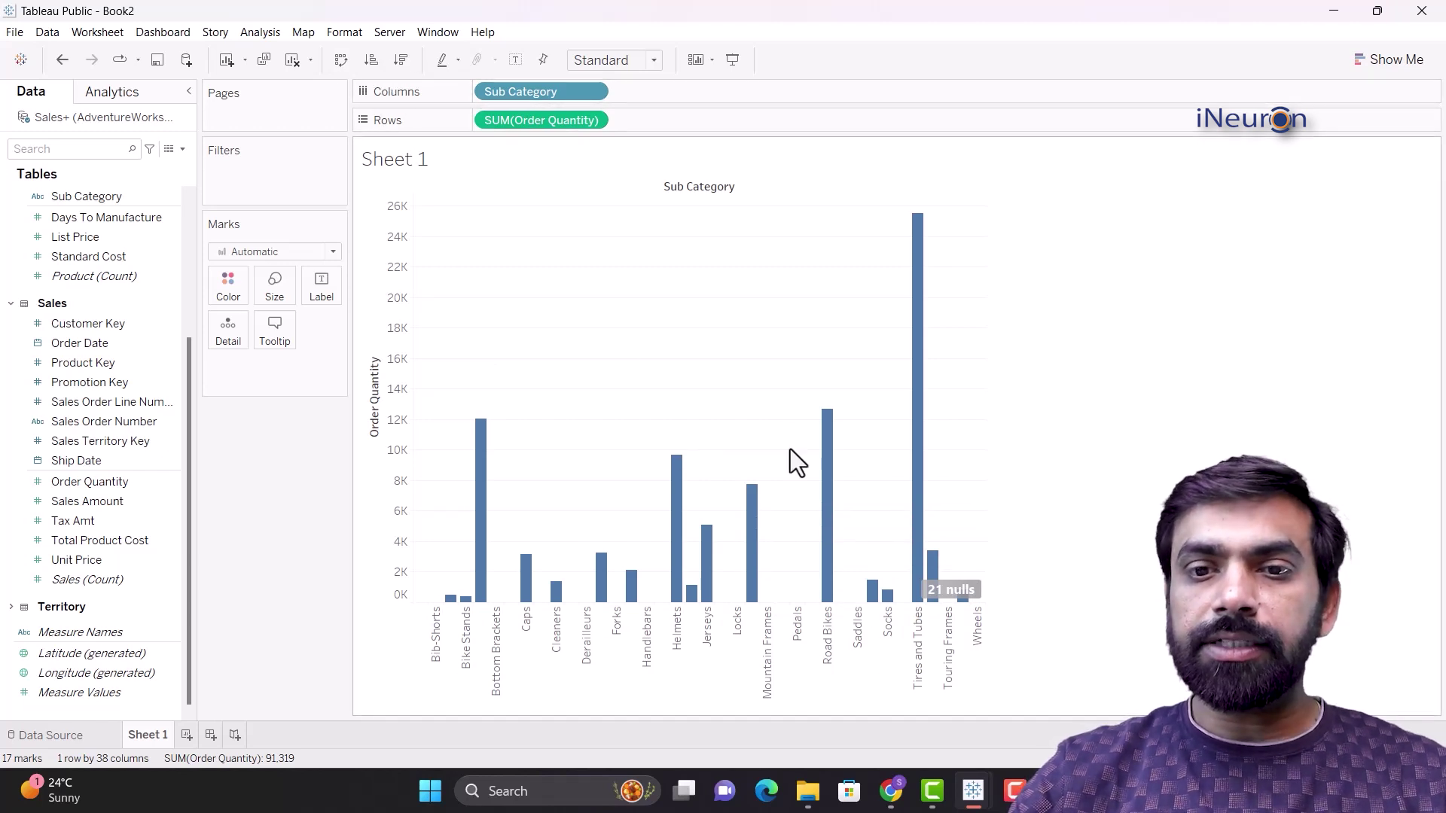
{"action": "left_click", "coordinate": [941, 589]}
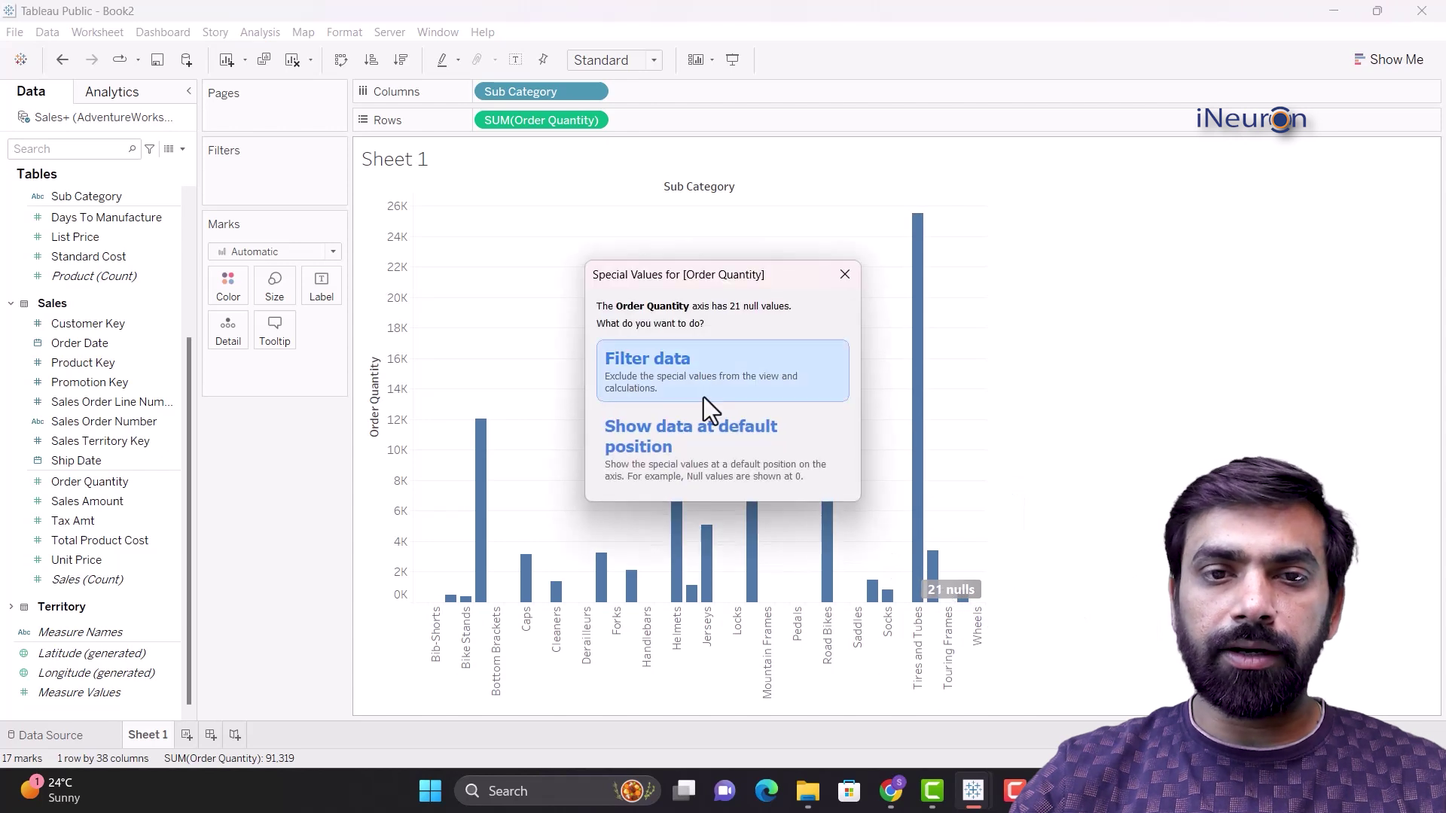
{"action": "left_click", "coordinate": [723, 387]}
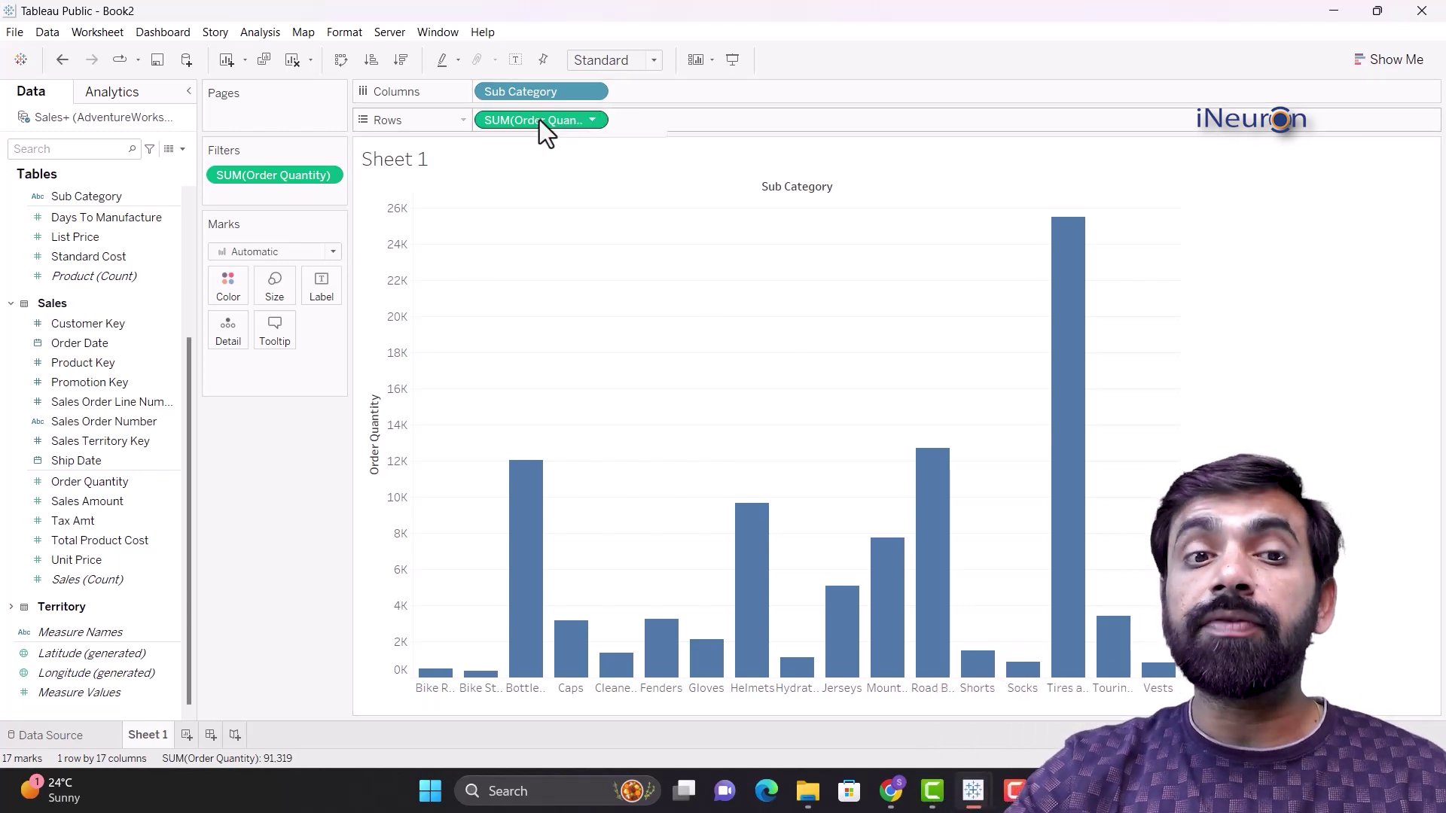
Step: Inspect the filtered bars, then undo the null-value filter on Order Quantity and redo it
{"action": "mouse_move", "coordinate": [471, 677]}
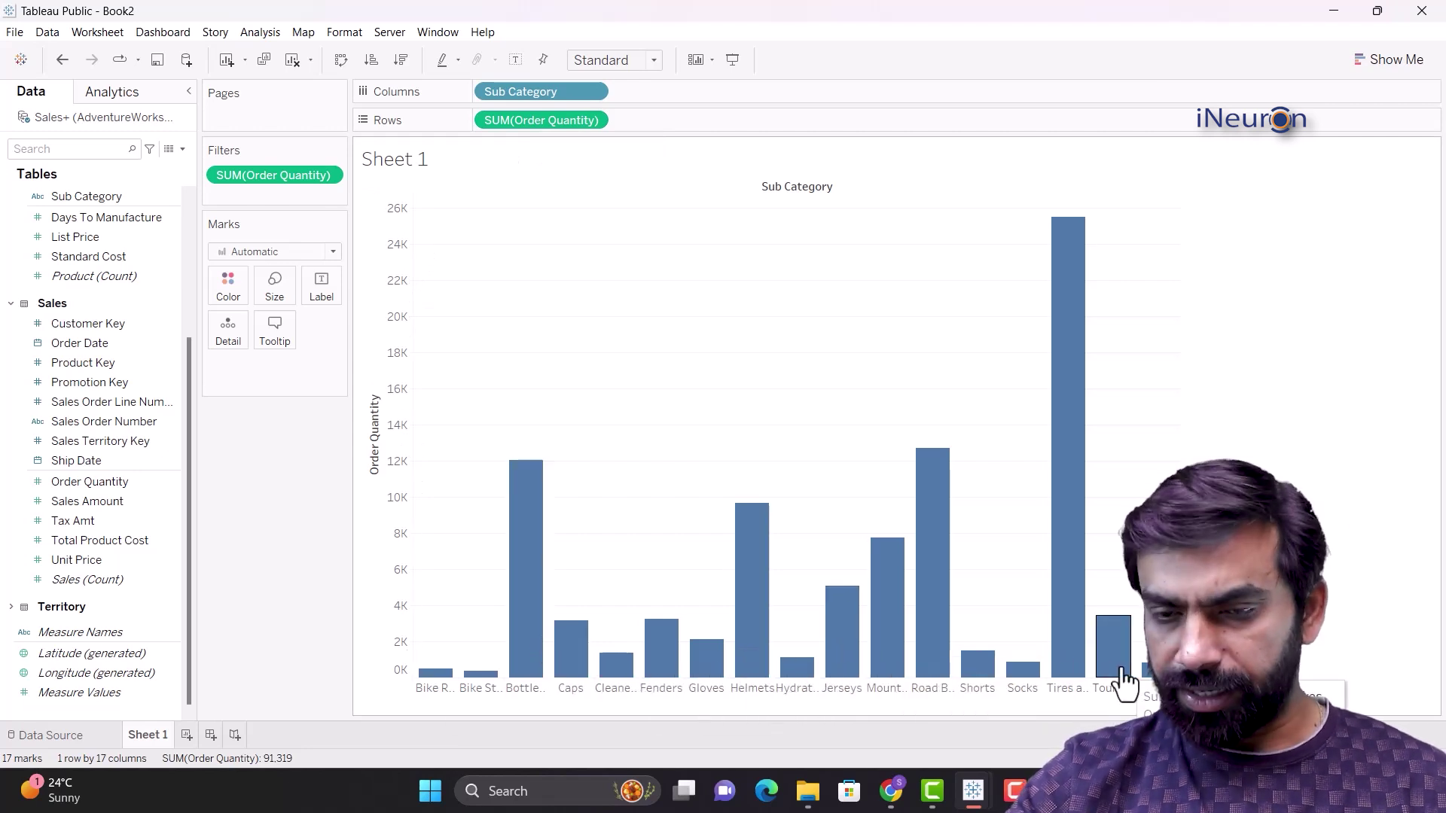
{"action": "mouse_move", "coordinate": [922, 644]}
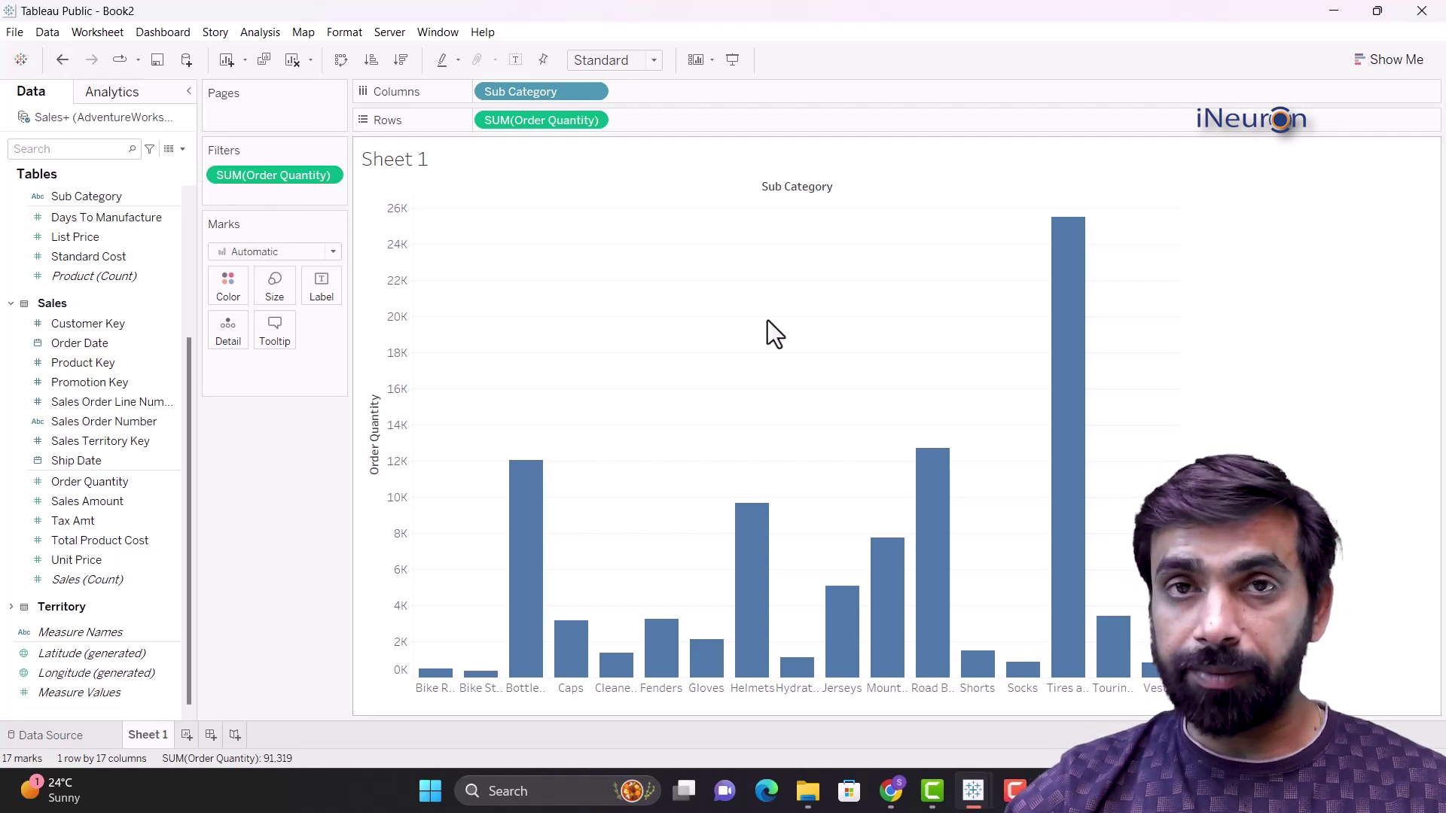
{"action": "key", "text": "ctrl+z"}
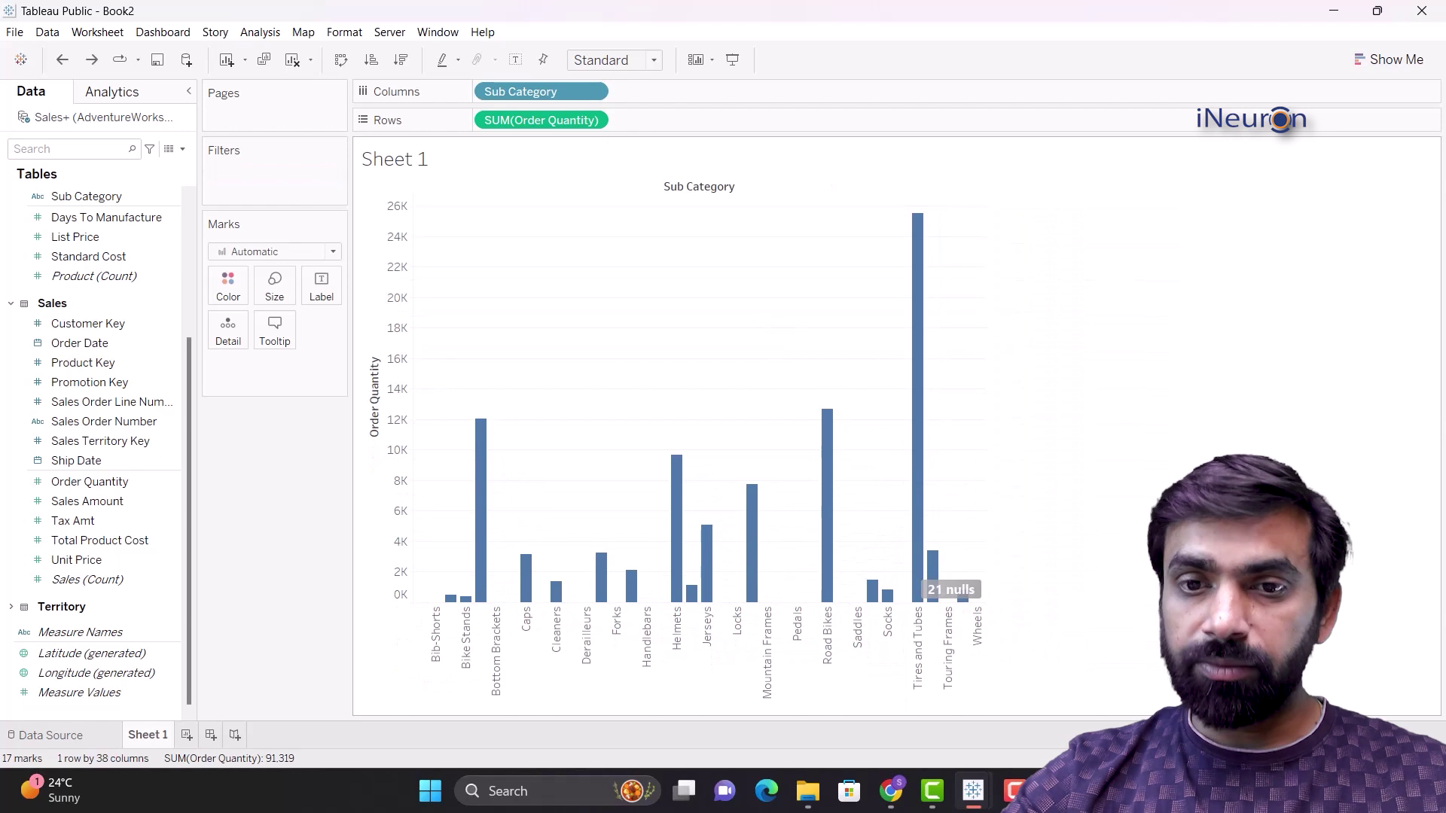
{"action": "mouse_move", "coordinate": [961, 584]}
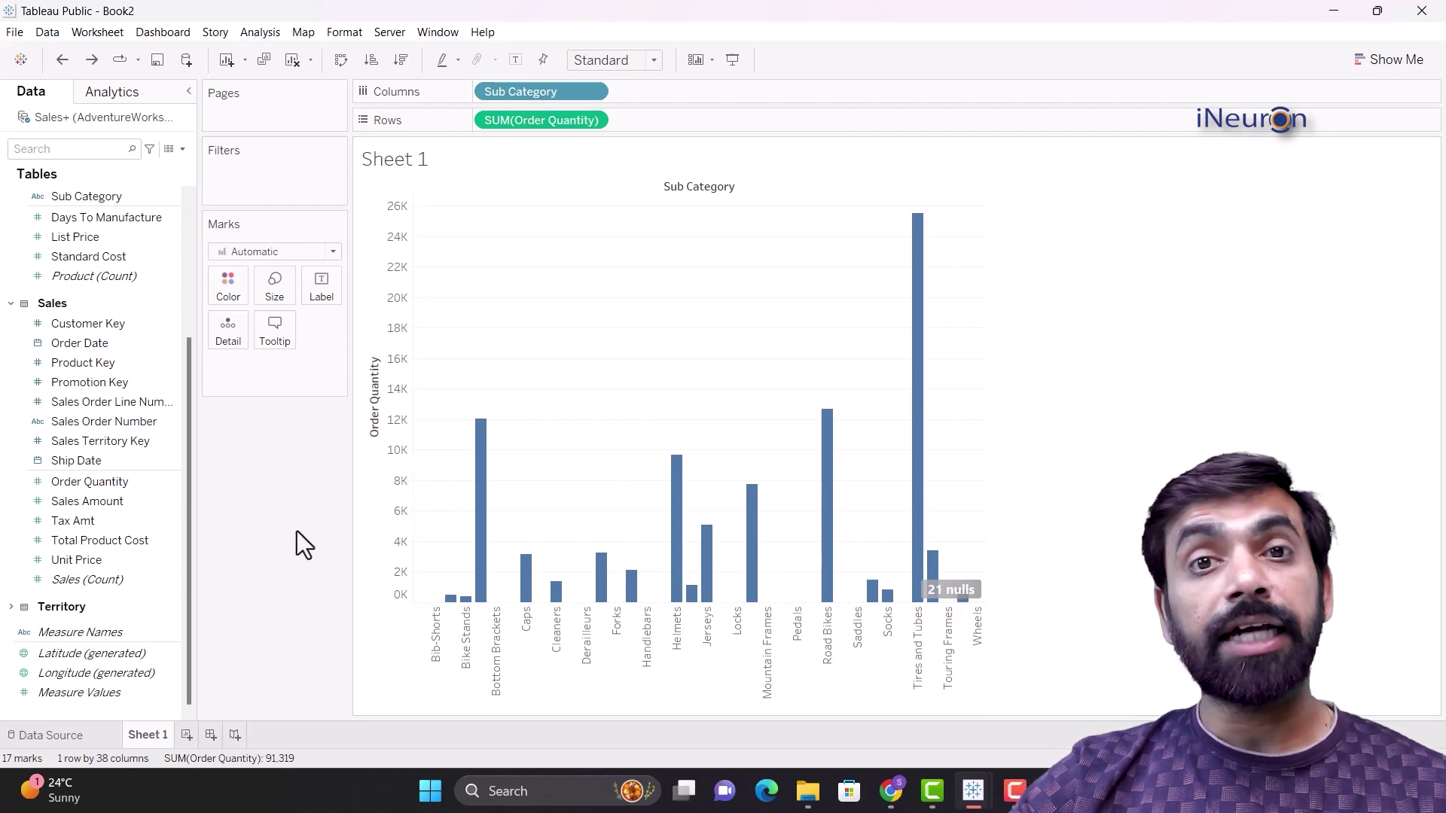
{"action": "left_click", "coordinate": [91, 63]}
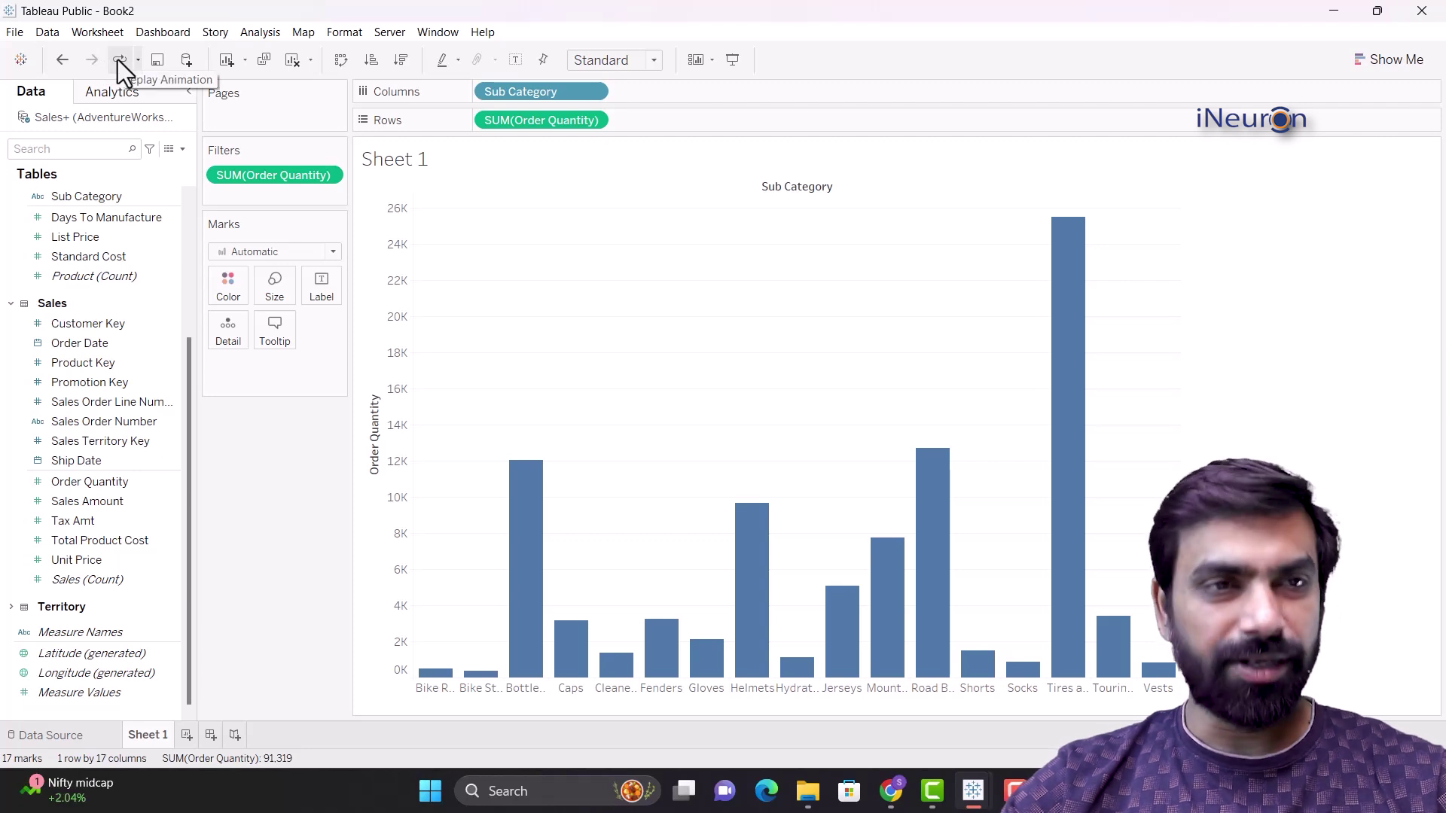
Step: Look over the commands for saving and opening the workbook and for adding or replacing a data source
{"action": "left_click", "coordinate": [158, 60]}
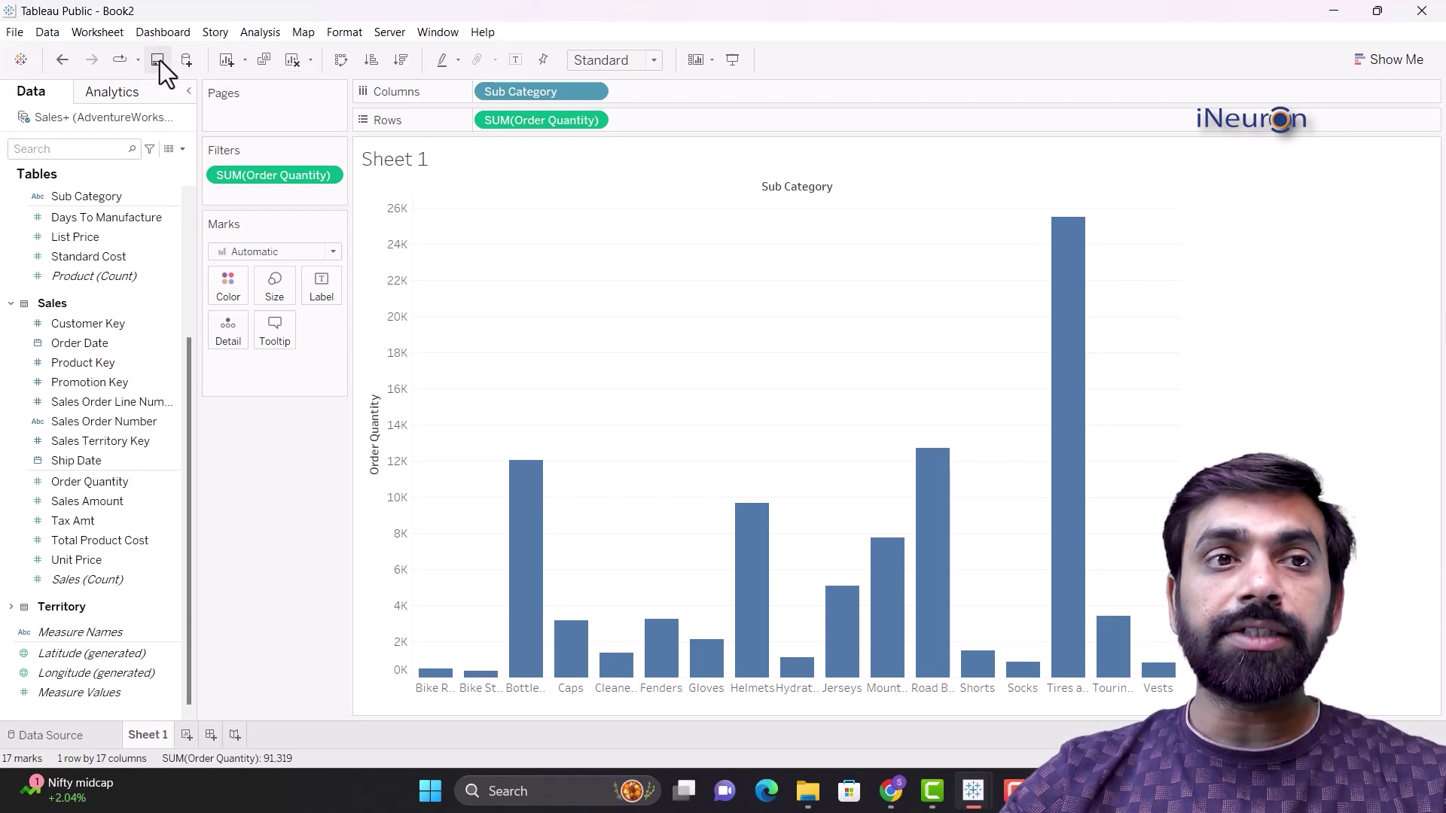
{"action": "left_click", "coordinate": [14, 32]}
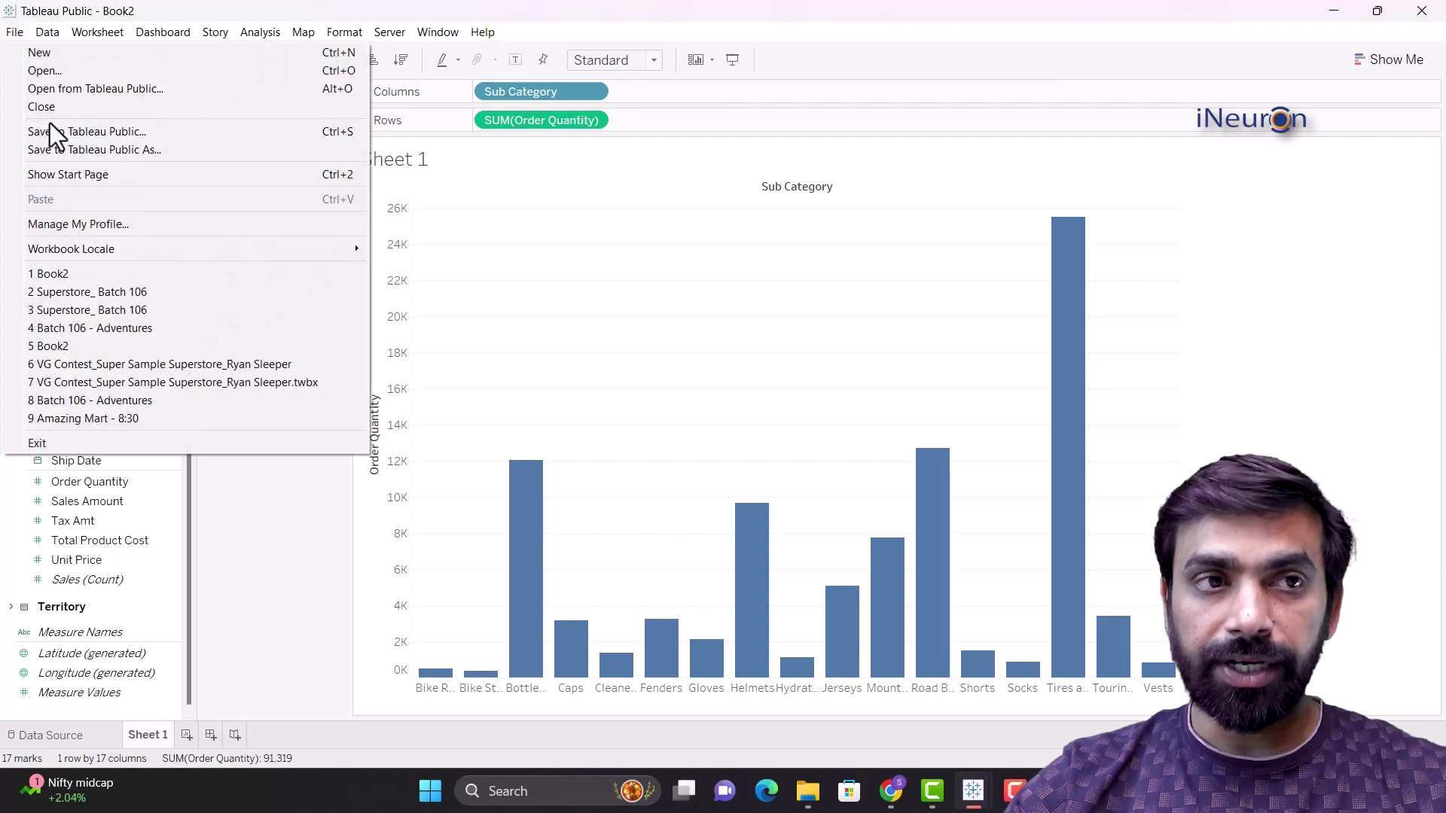
{"action": "left_click", "coordinate": [15, 34]}
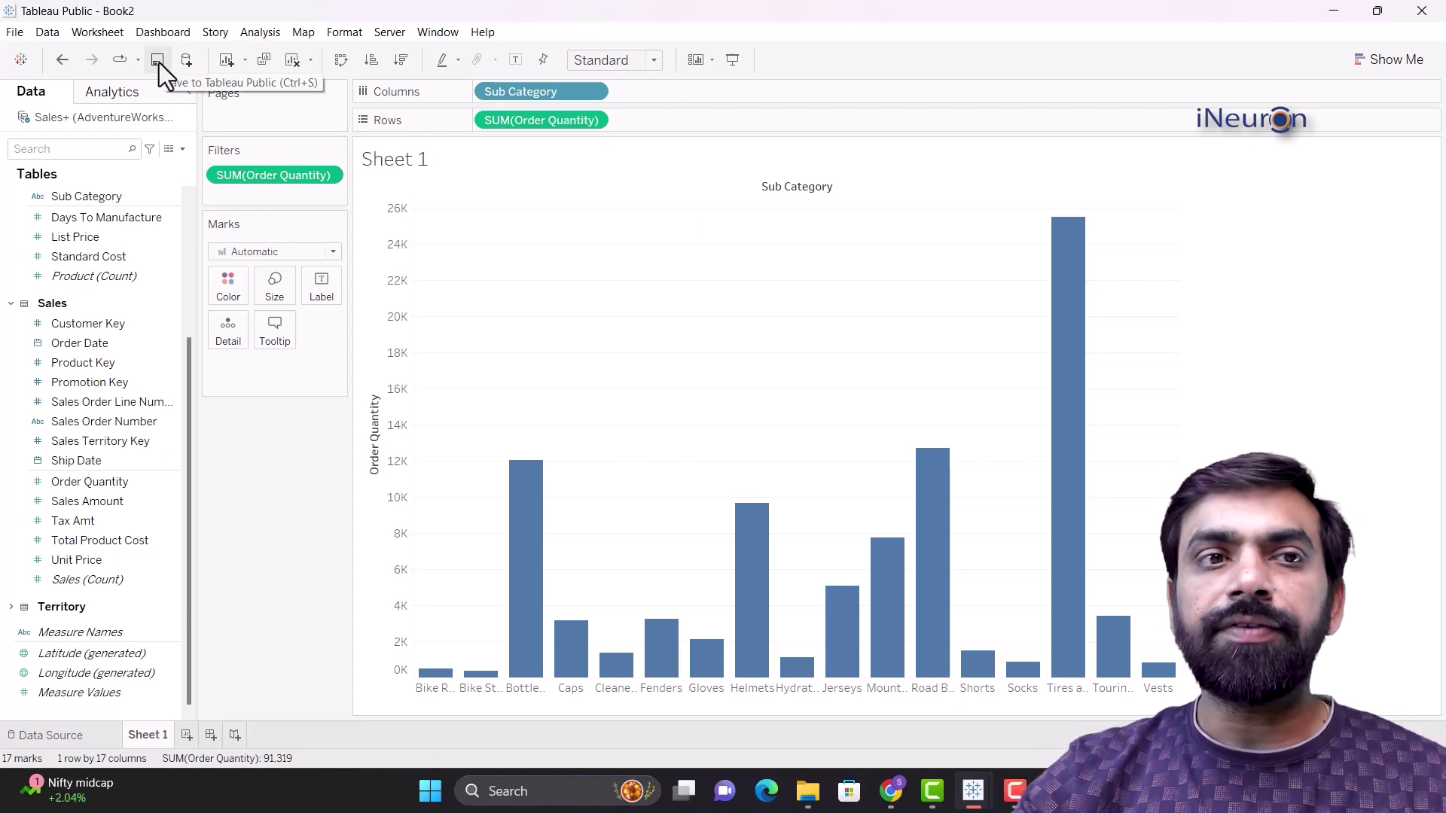
{"action": "left_click", "coordinate": [14, 31]}
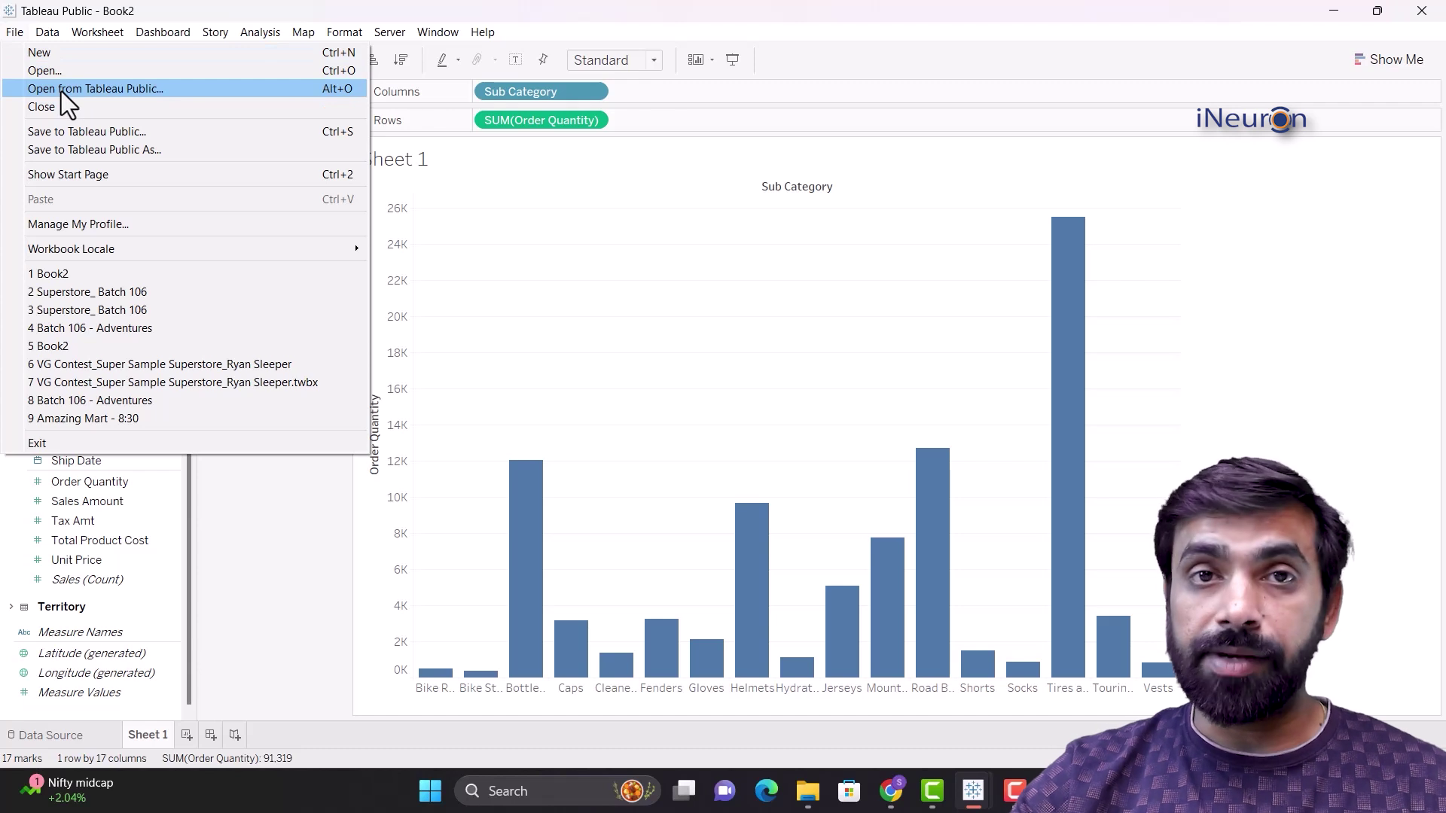
{"action": "left_click", "coordinate": [14, 32]}
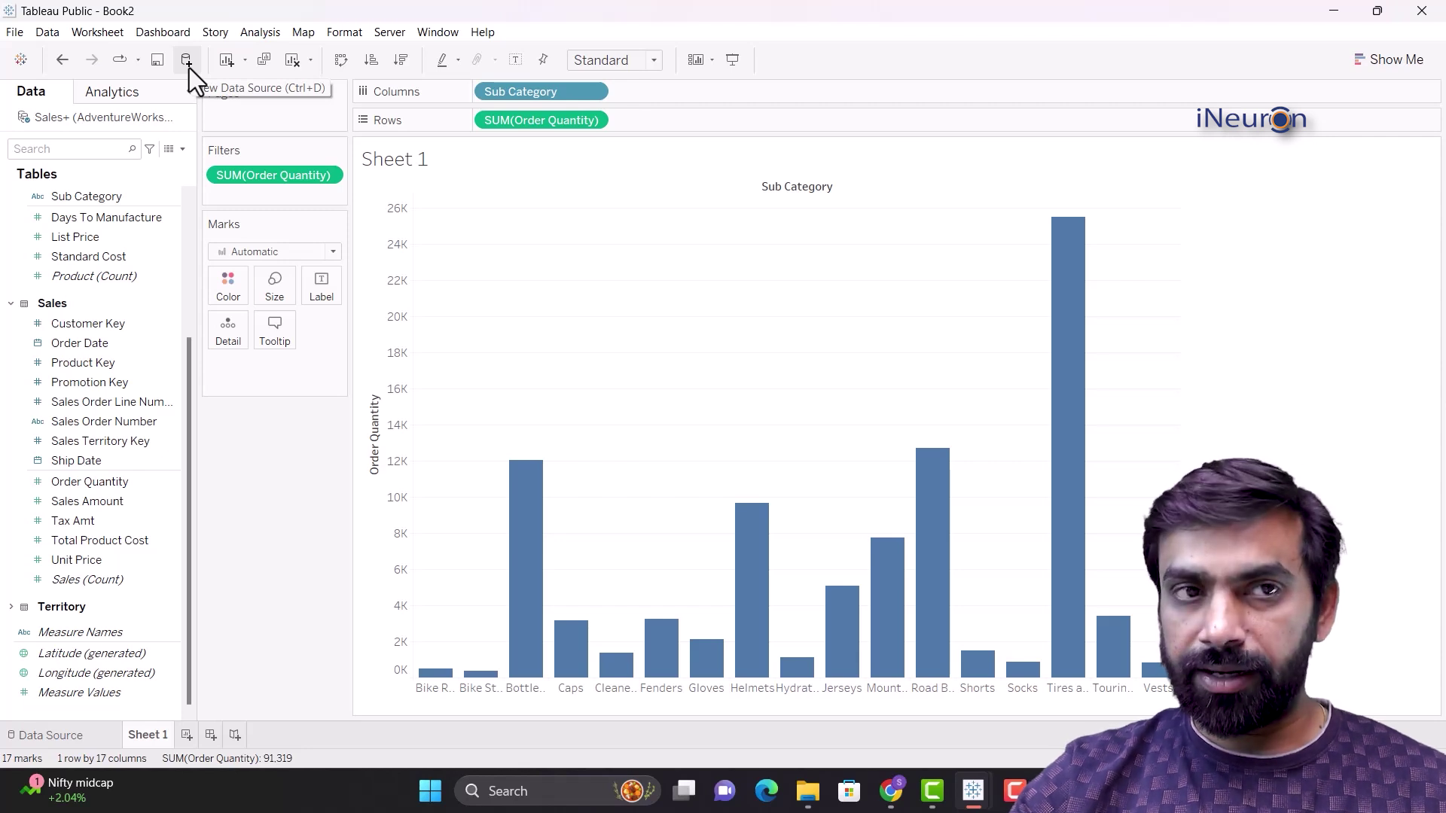
{"action": "left_click", "coordinate": [51, 37]}
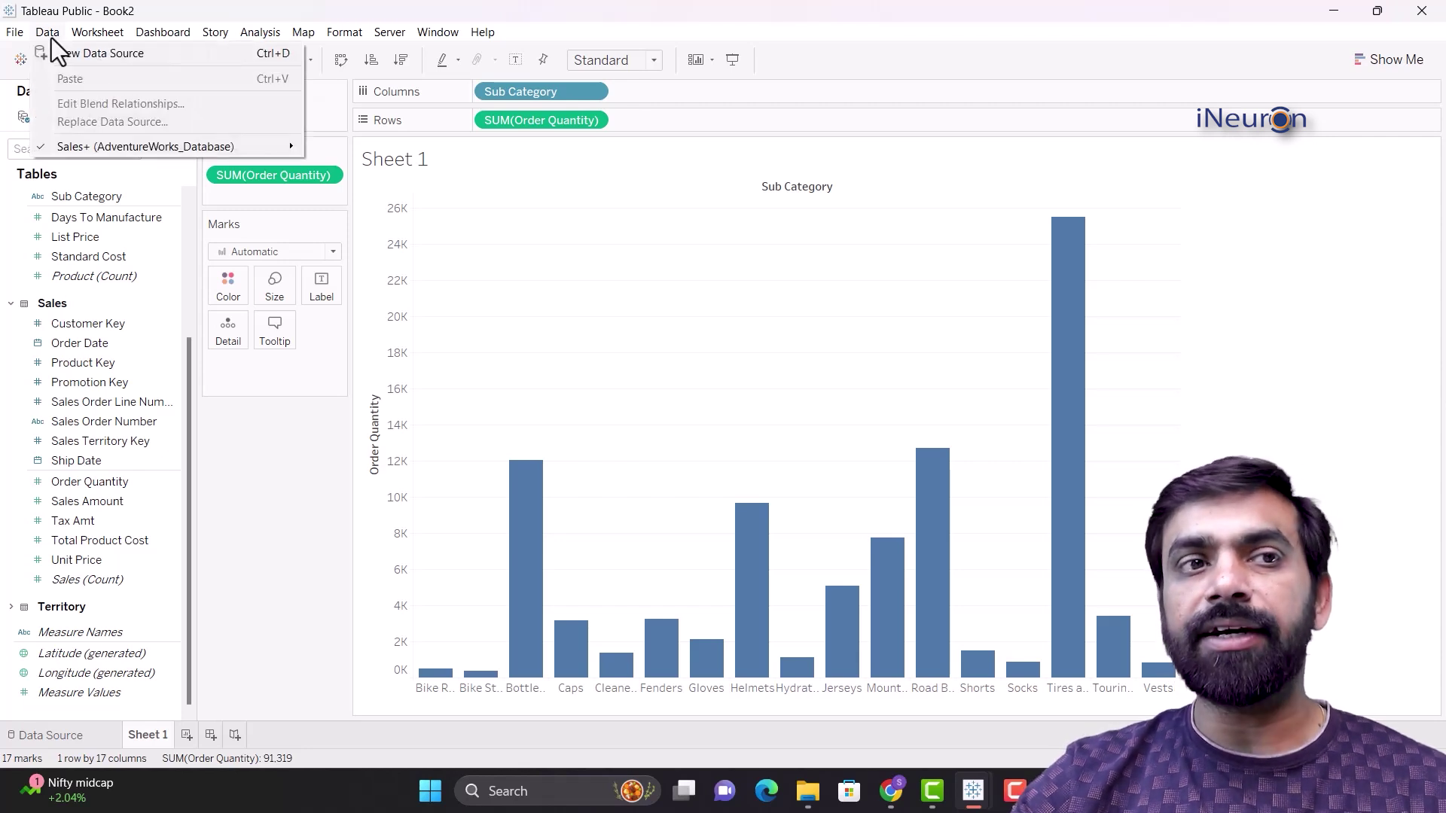
{"action": "left_click", "coordinate": [51, 38]}
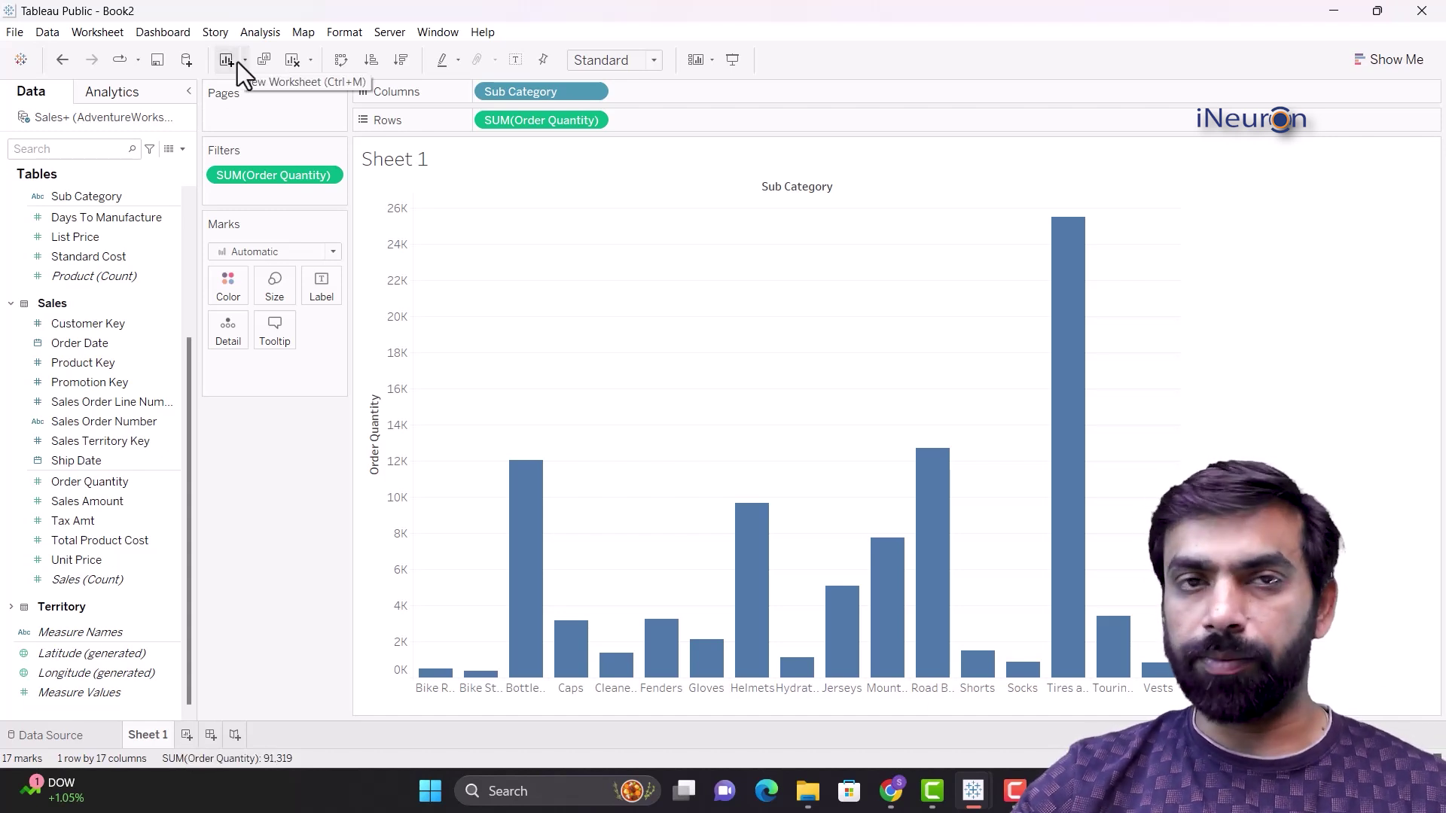
Step: Try clearing the sheet and swapping its rows and columns, reverting each change to restore the vertical bar chart
{"action": "left_click", "coordinate": [298, 68]}
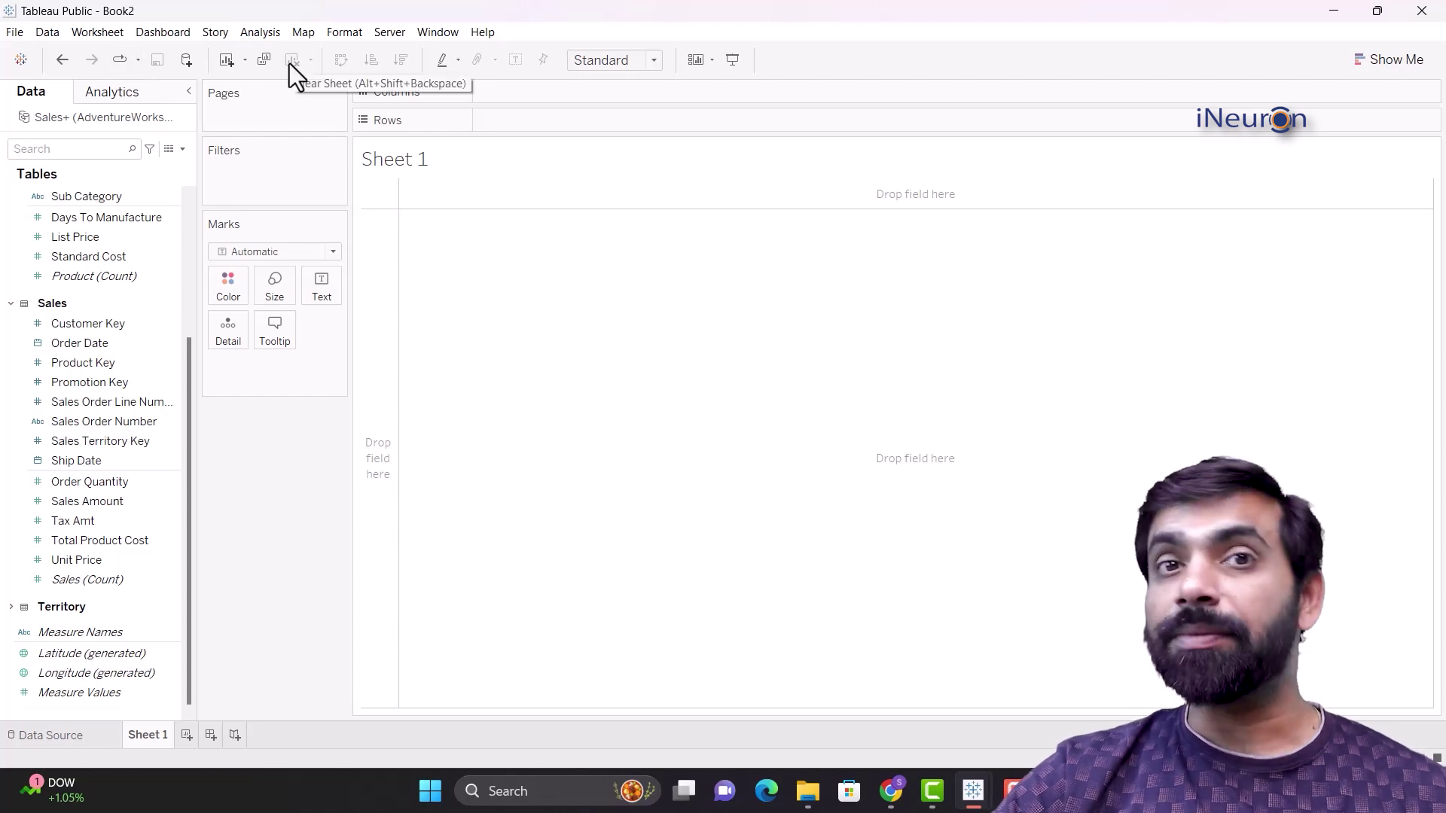
{"action": "left_click", "coordinate": [63, 59]}
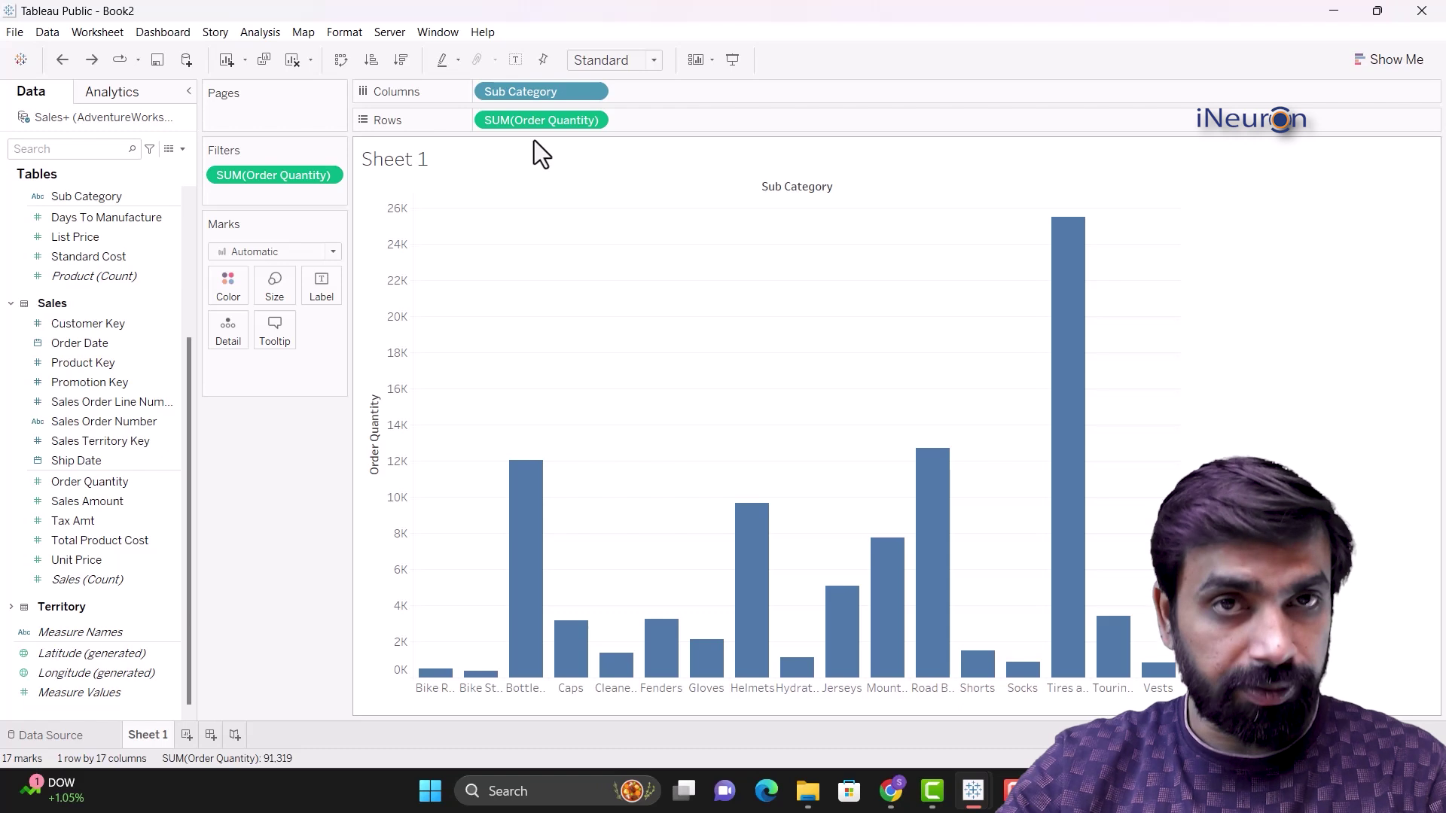
{"action": "left_click", "coordinate": [292, 58]}
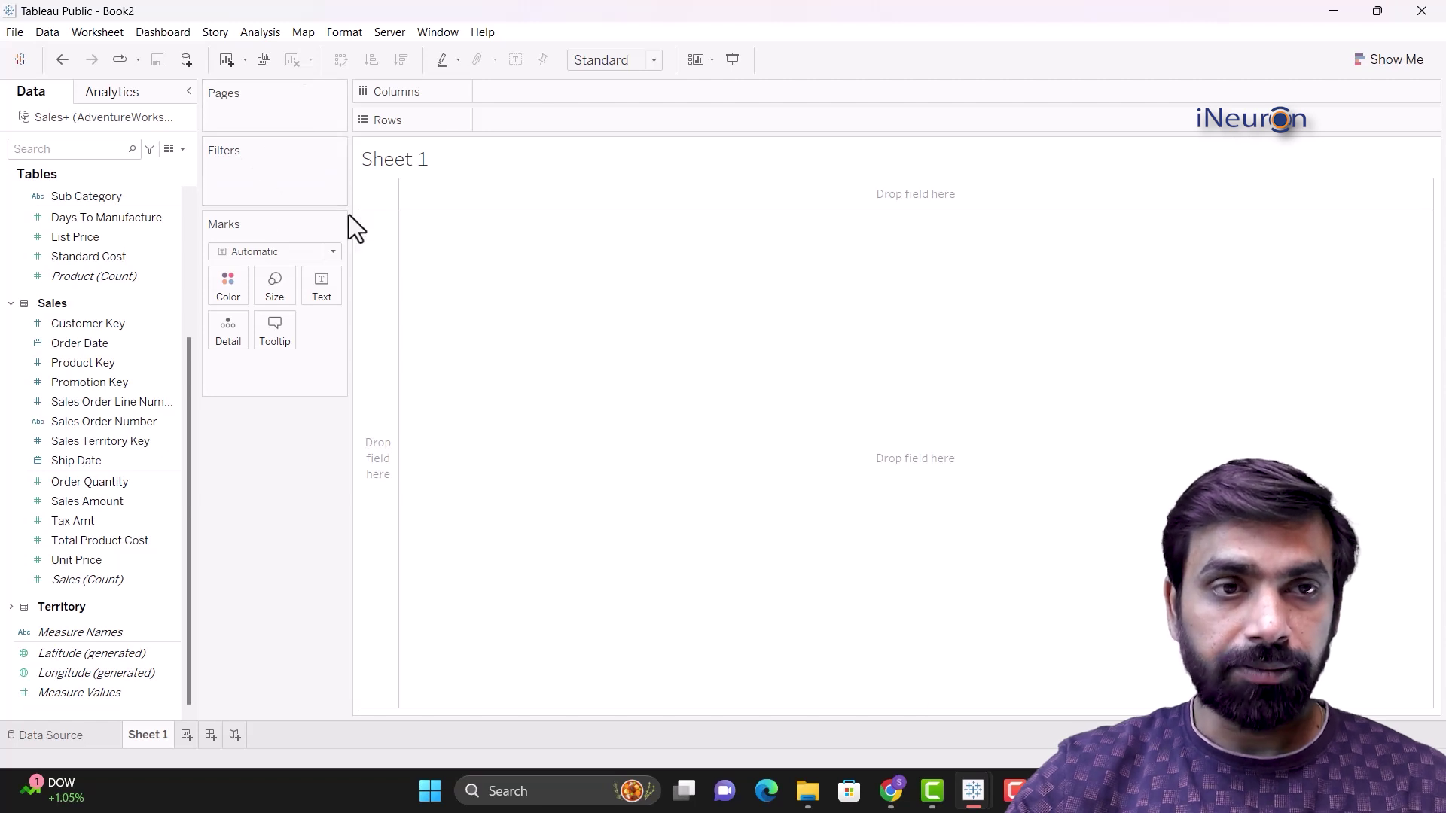
{"action": "key", "text": "ctrl+z"}
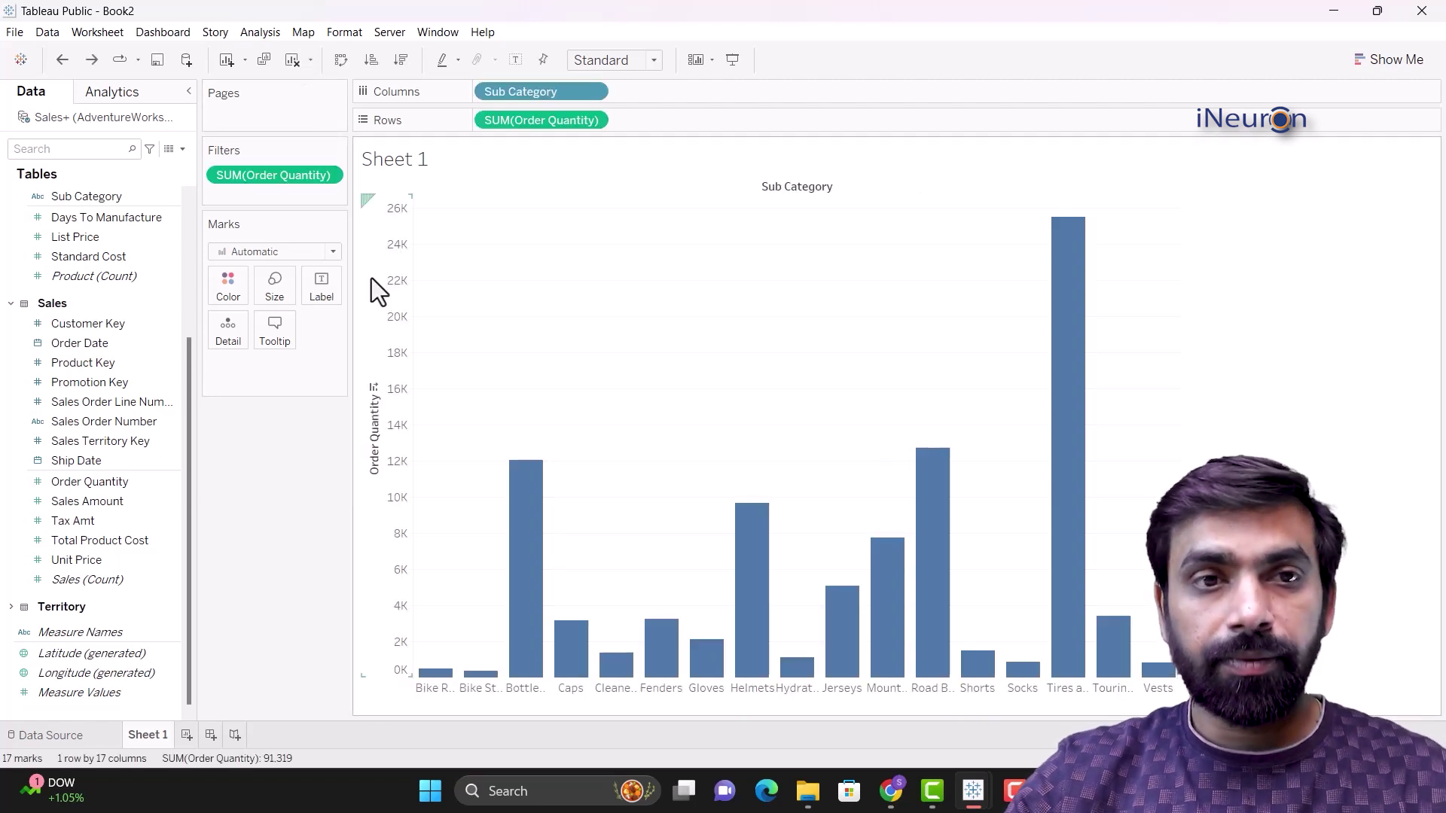
{"action": "left_click", "coordinate": [341, 59]}
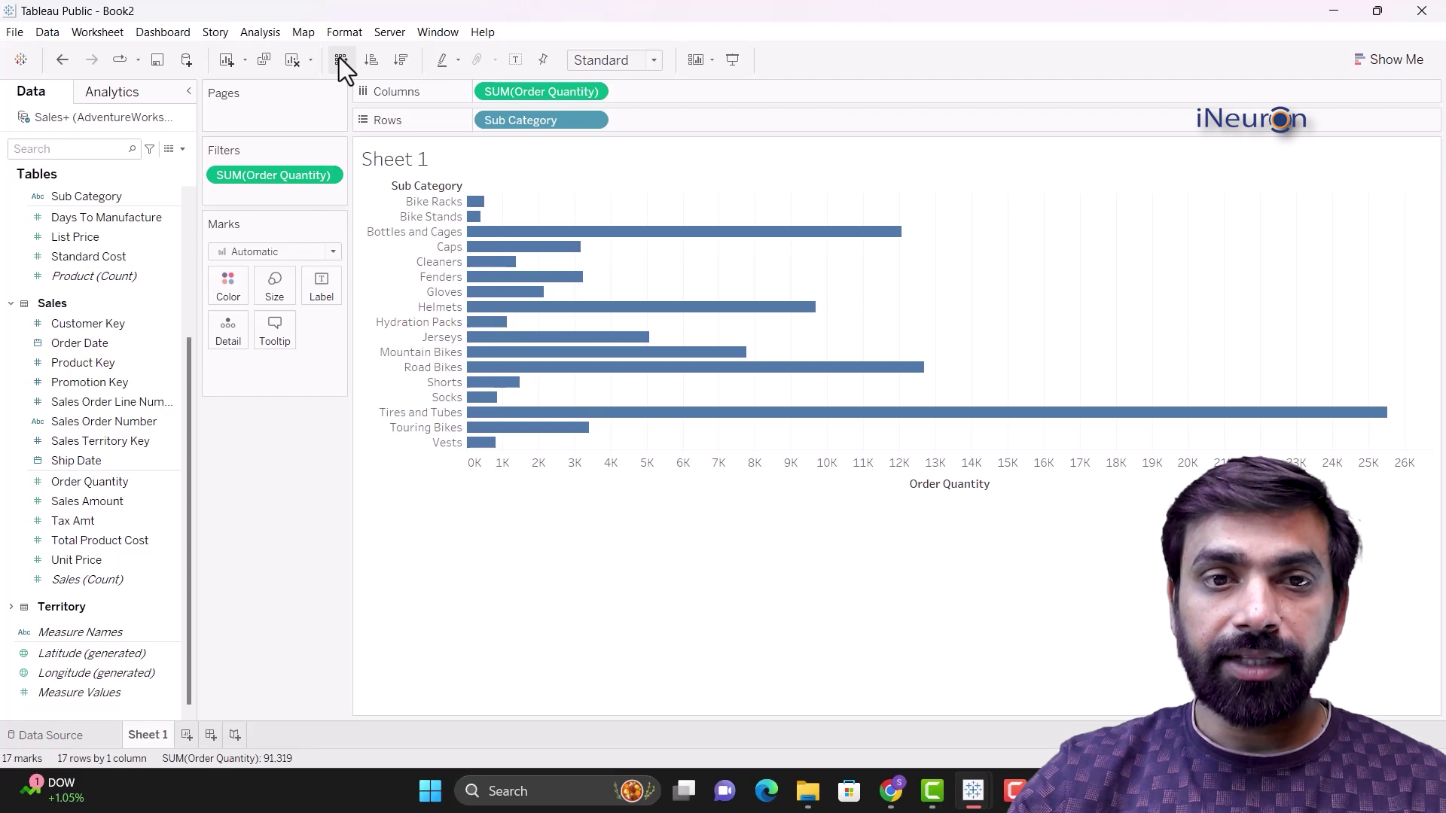
{"action": "left_click", "coordinate": [340, 59]}
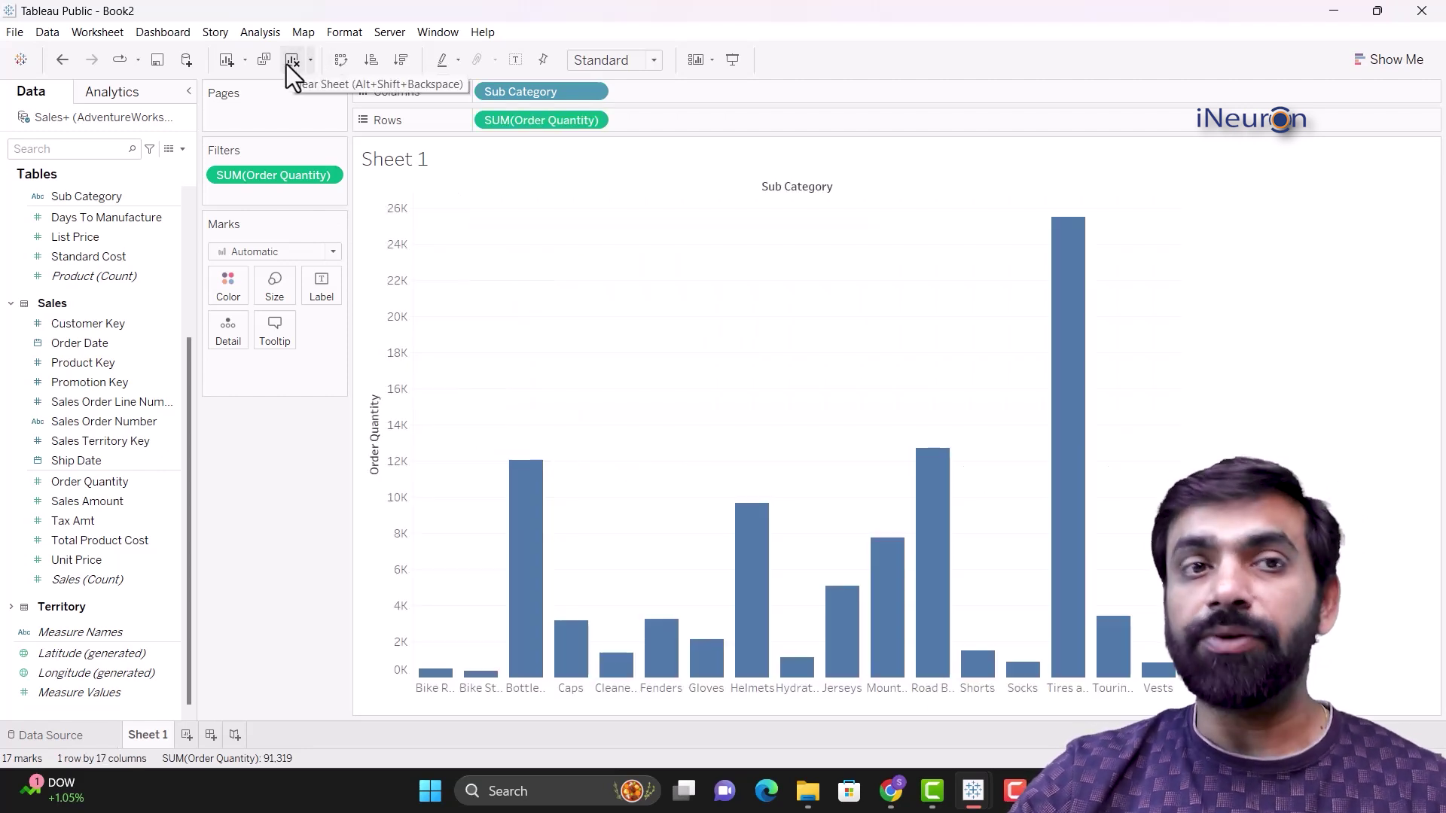
Step: Sort the sub-category bars by Order Quantity, comparing ascending with descending order and keeping descending
{"action": "left_click", "coordinate": [367, 62]}
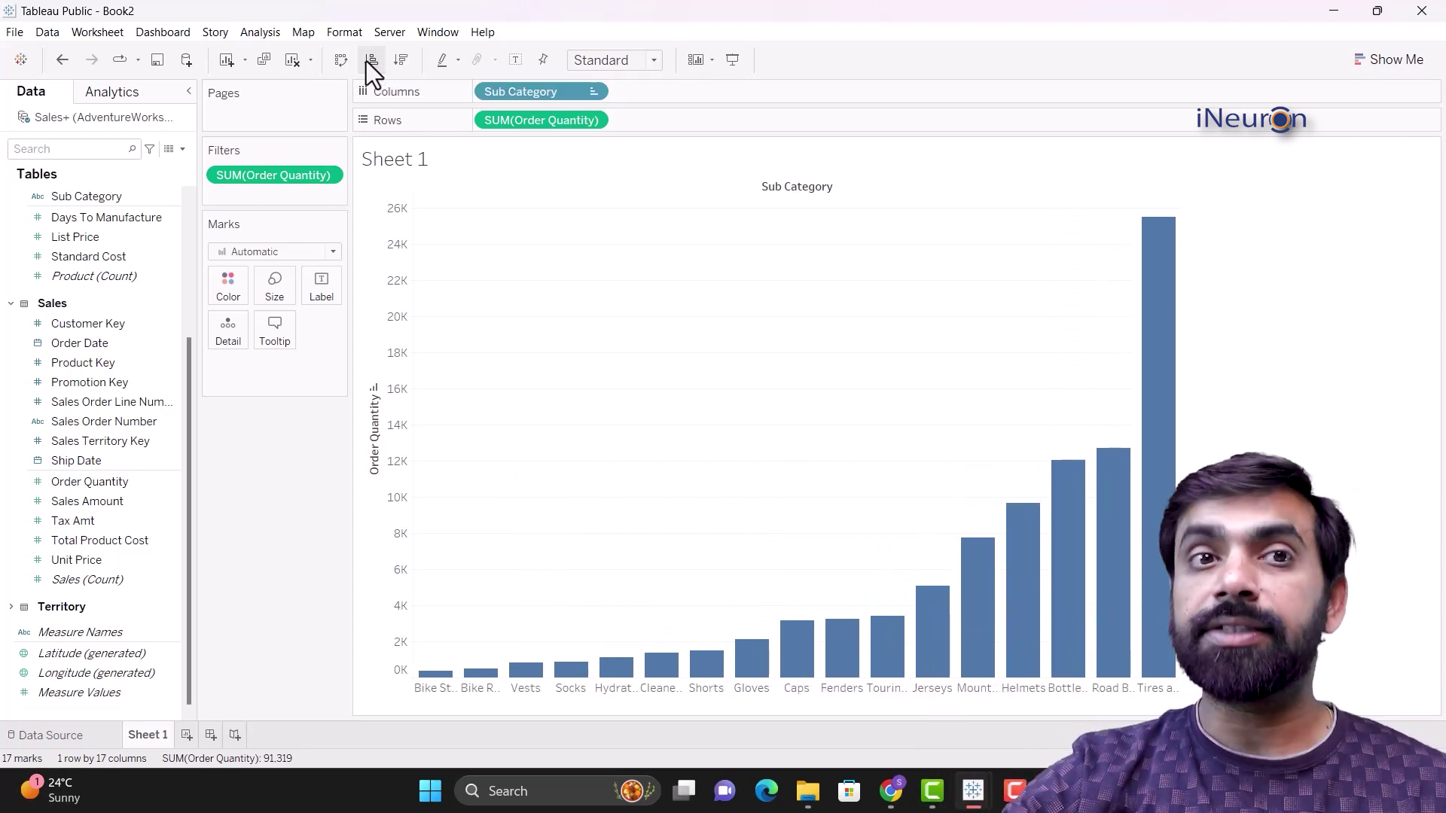
{"action": "left_click", "coordinate": [407, 63]}
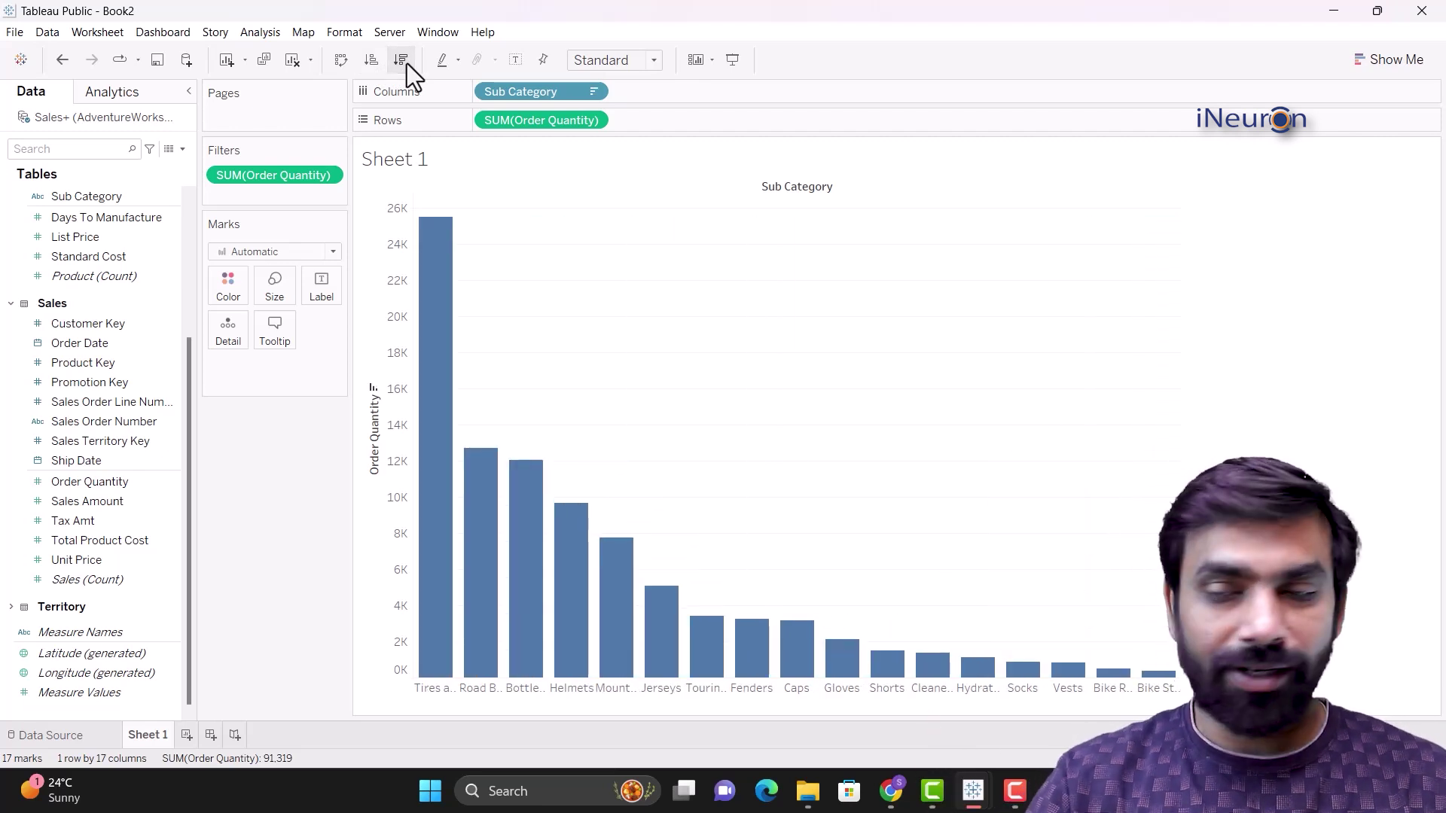
{"action": "left_click", "coordinate": [377, 61]}
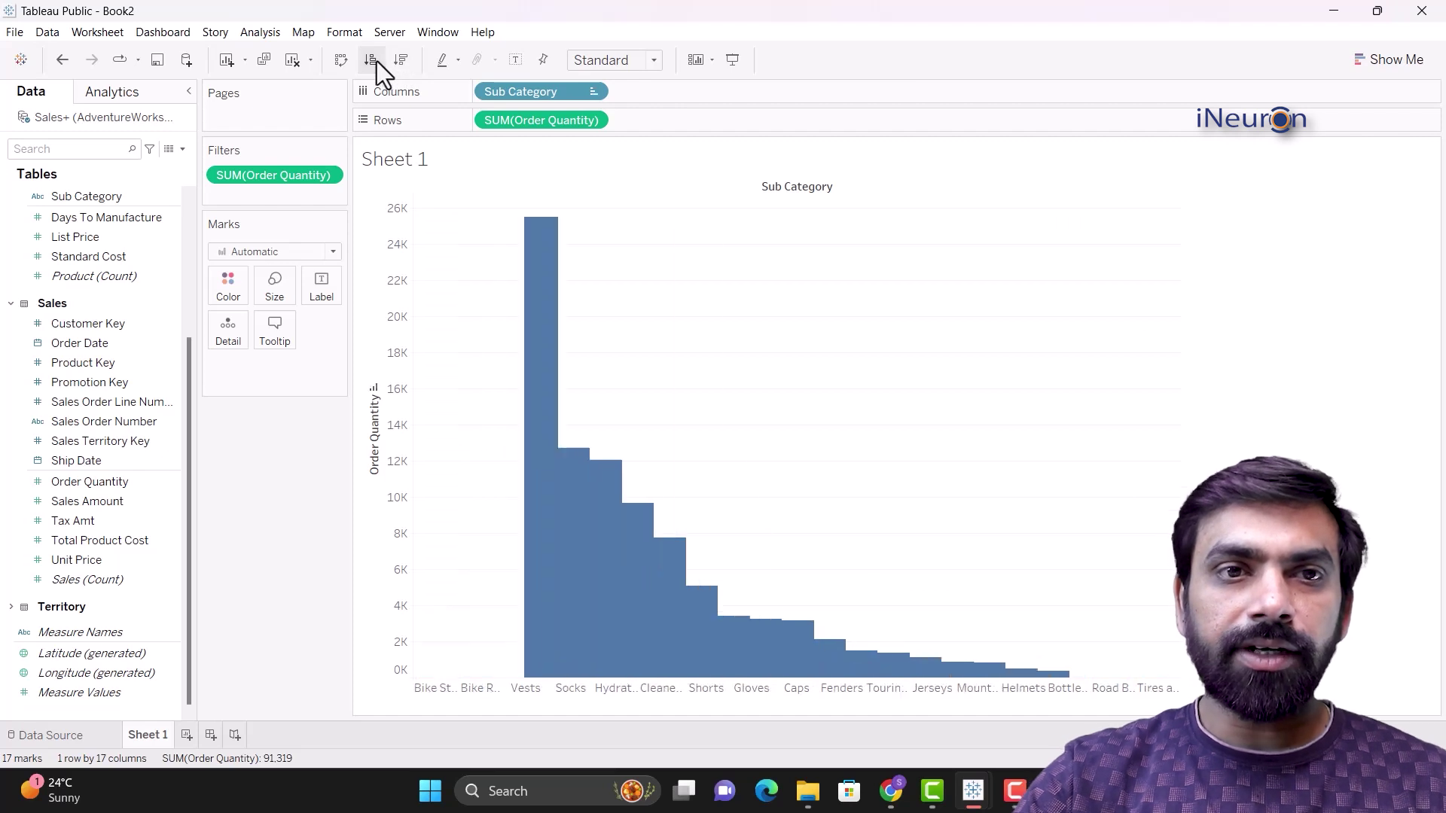
{"action": "left_click", "coordinate": [396, 64]}
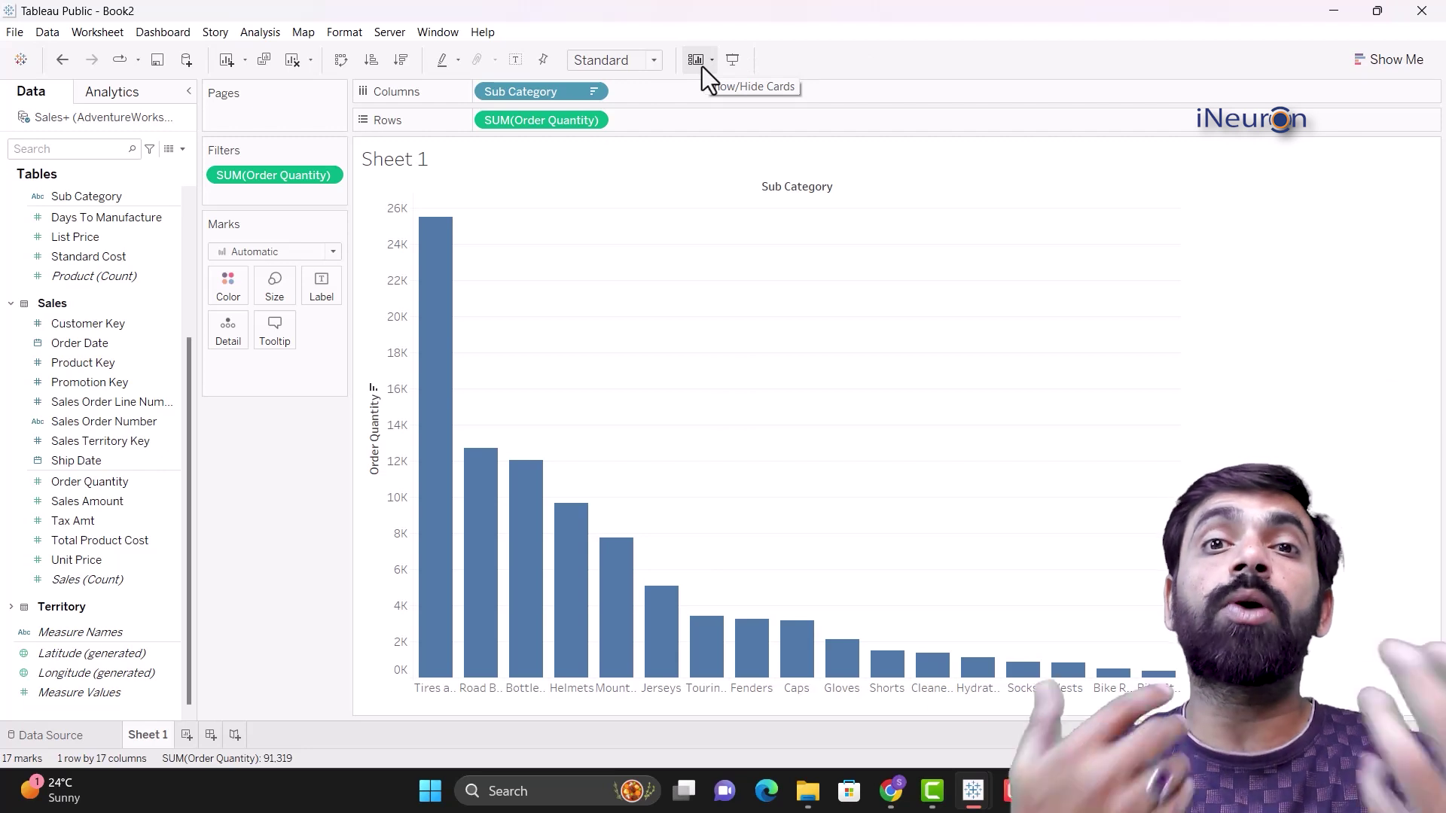
Step: Try the Fit Width and Fit Height options on the bar chart and set its fit to Entire View
{"action": "left_click", "coordinate": [653, 62]}
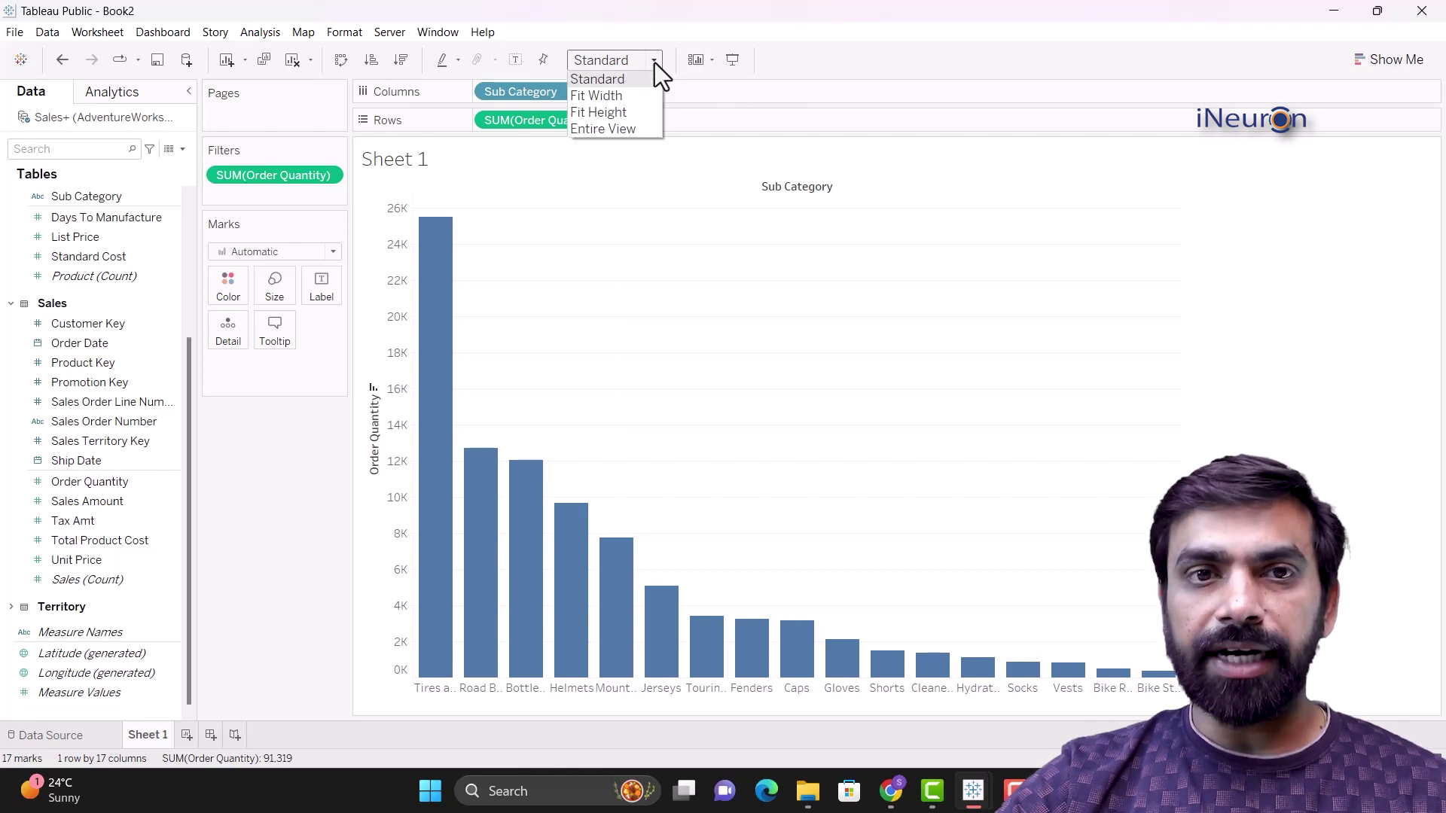
{"action": "left_click", "coordinate": [616, 97]}
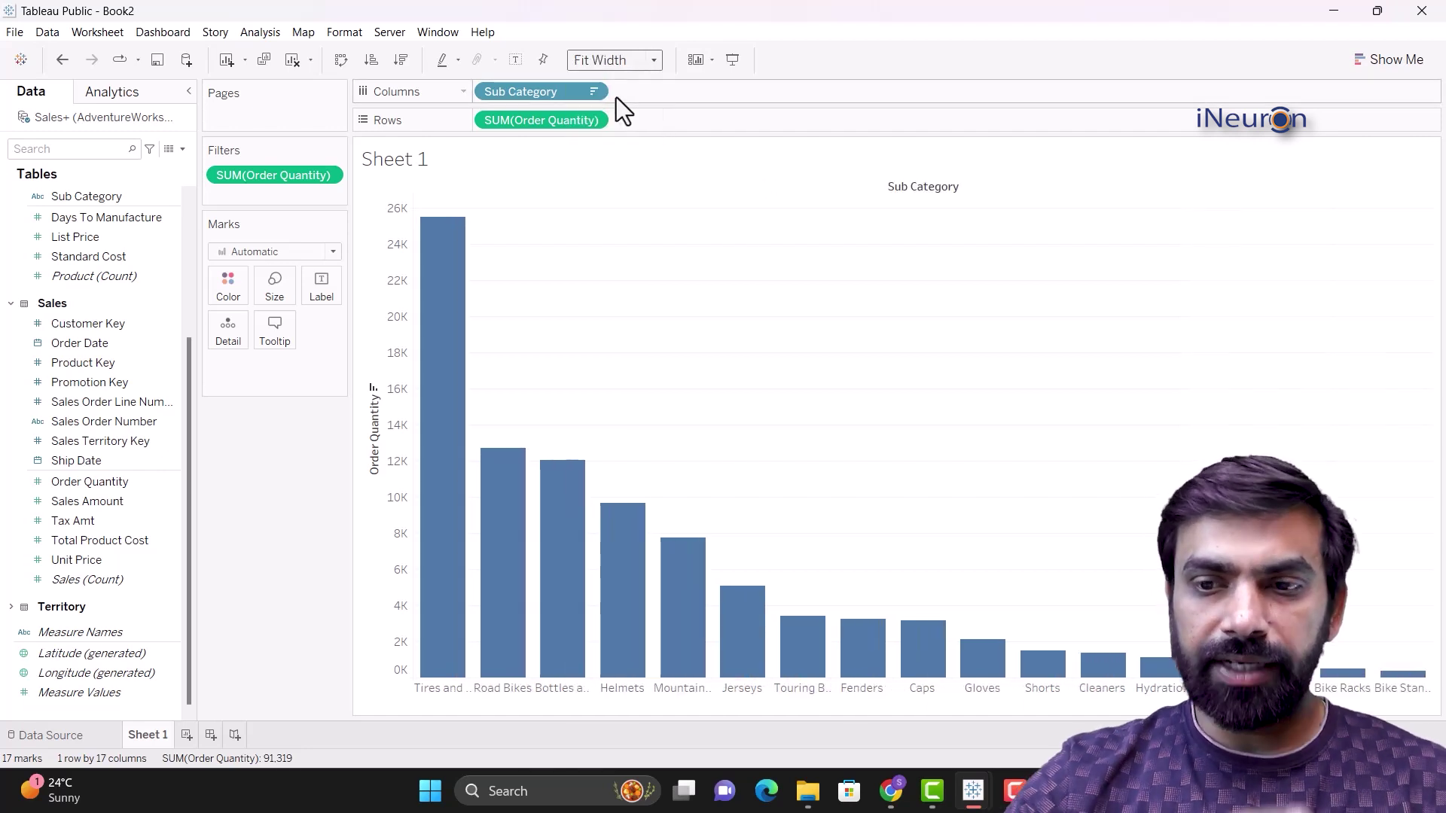
{"action": "left_click", "coordinate": [636, 69]}
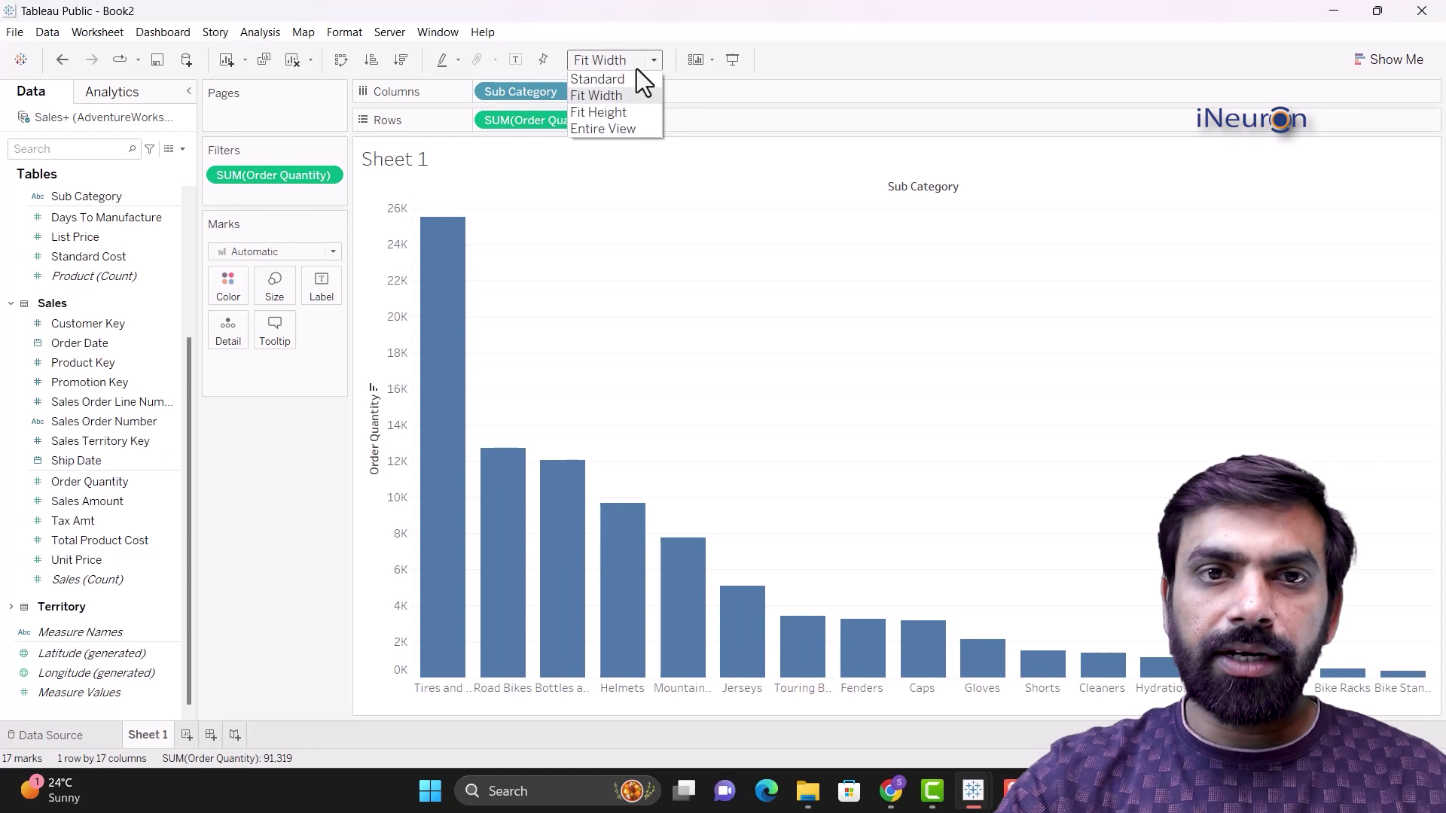
{"action": "key", "text": "Escape"}
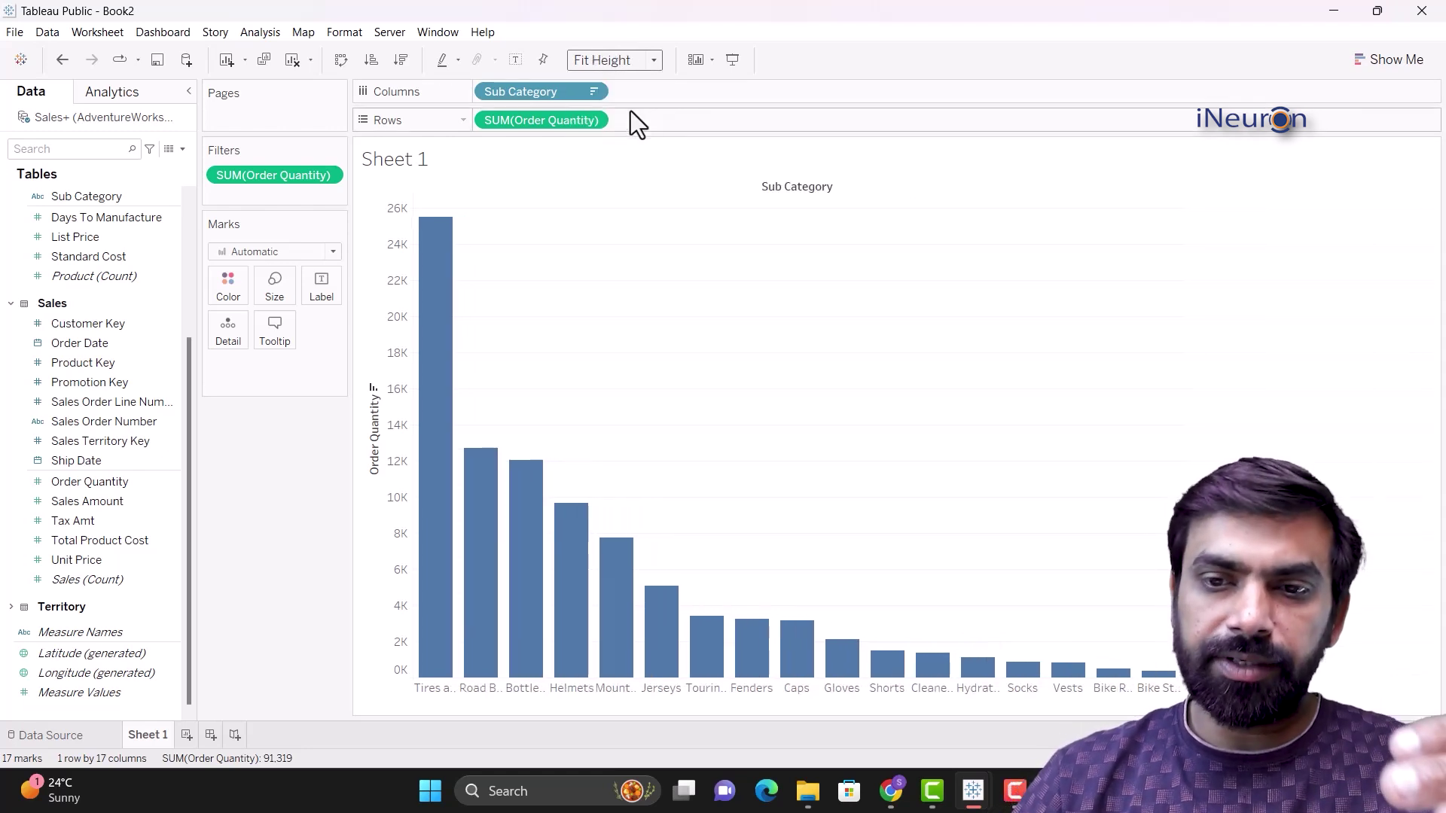
{"action": "left_click", "coordinate": [629, 61]}
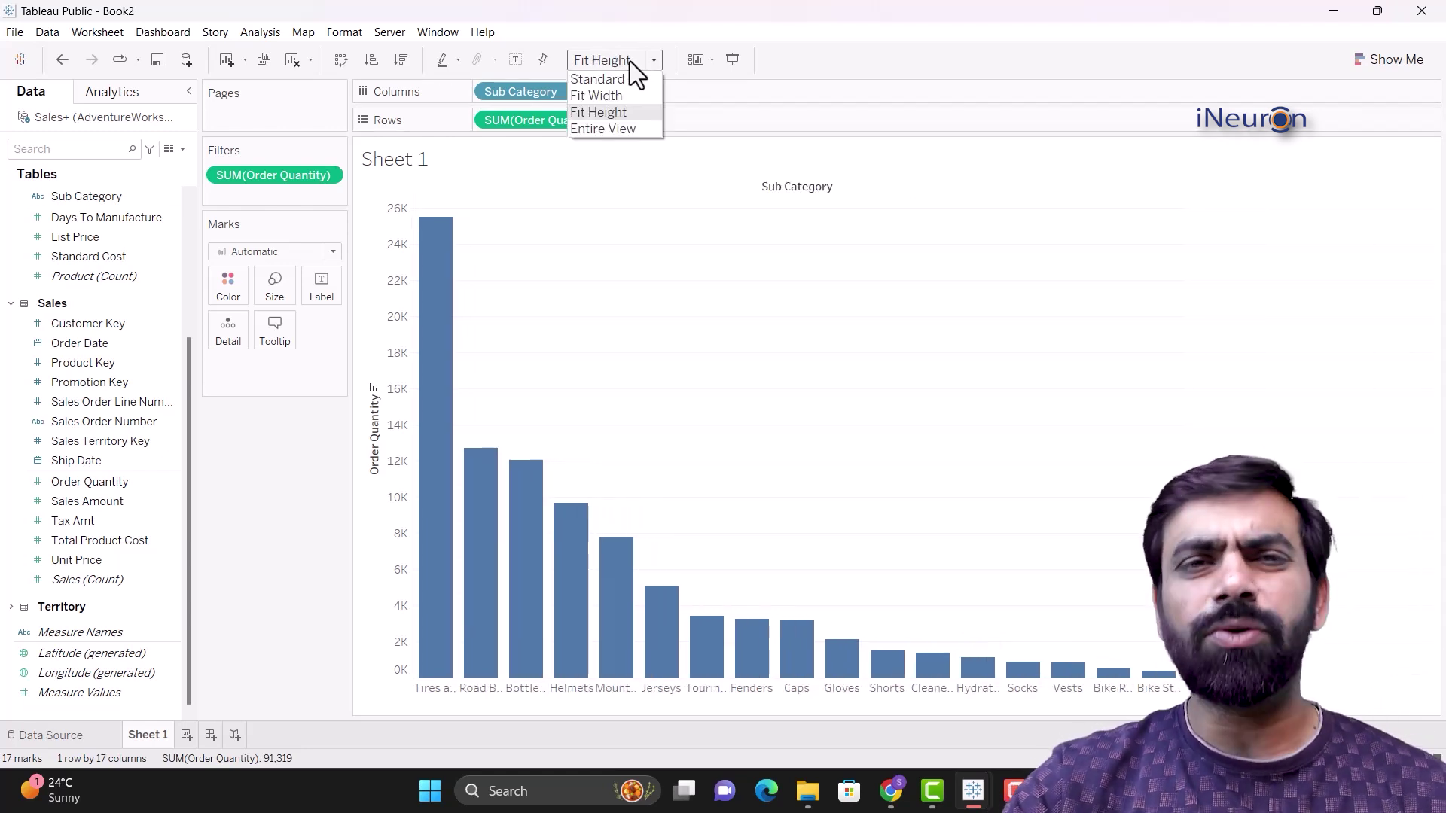
{"action": "left_click", "coordinate": [598, 134]}
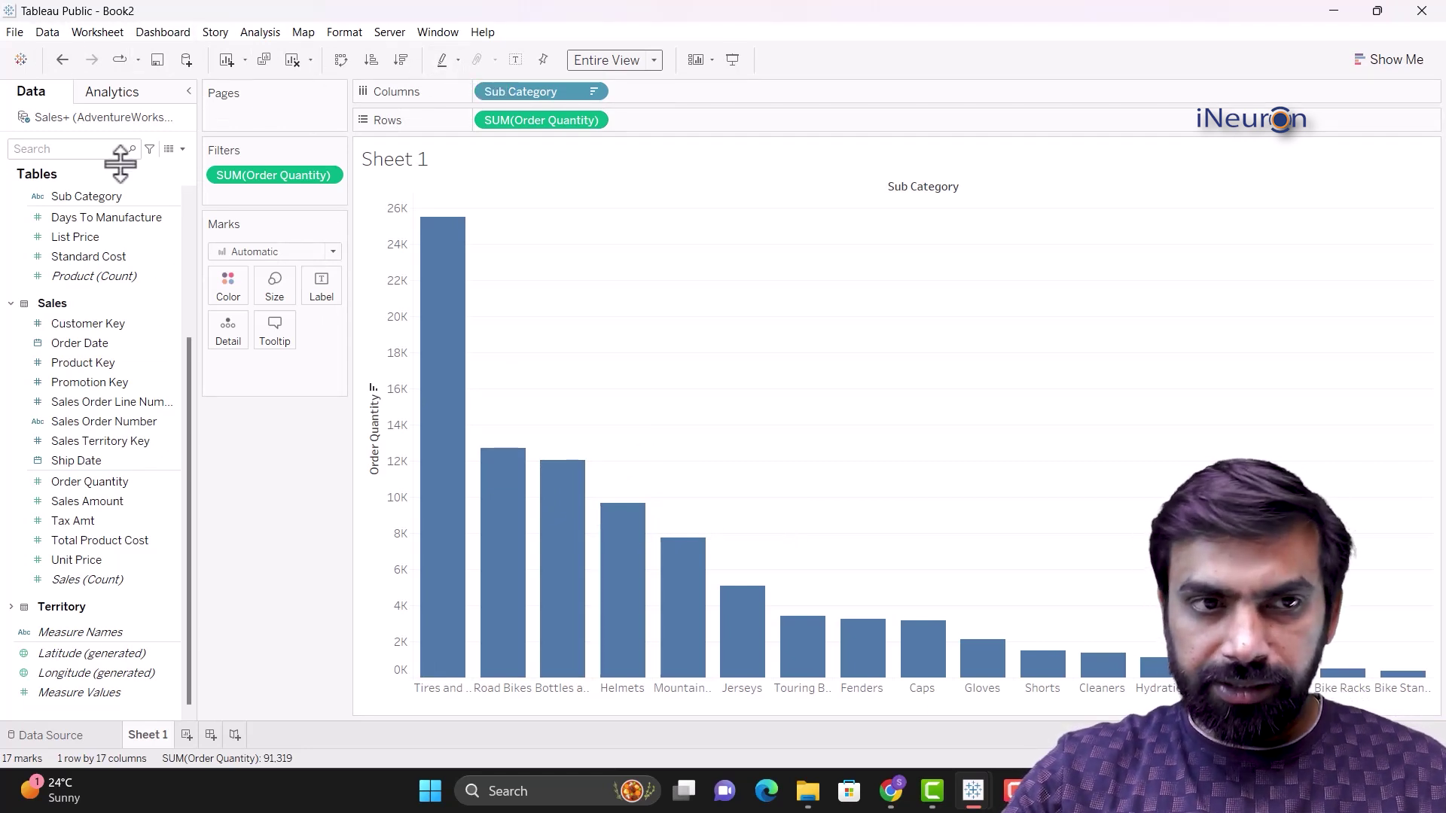
Step: Collapse the Sales and Product tables and look over the available analytics options, including the summary, model and custom ones
{"action": "left_click", "coordinate": [11, 304]}
{"action": "left_click", "coordinate": [12, 246]}
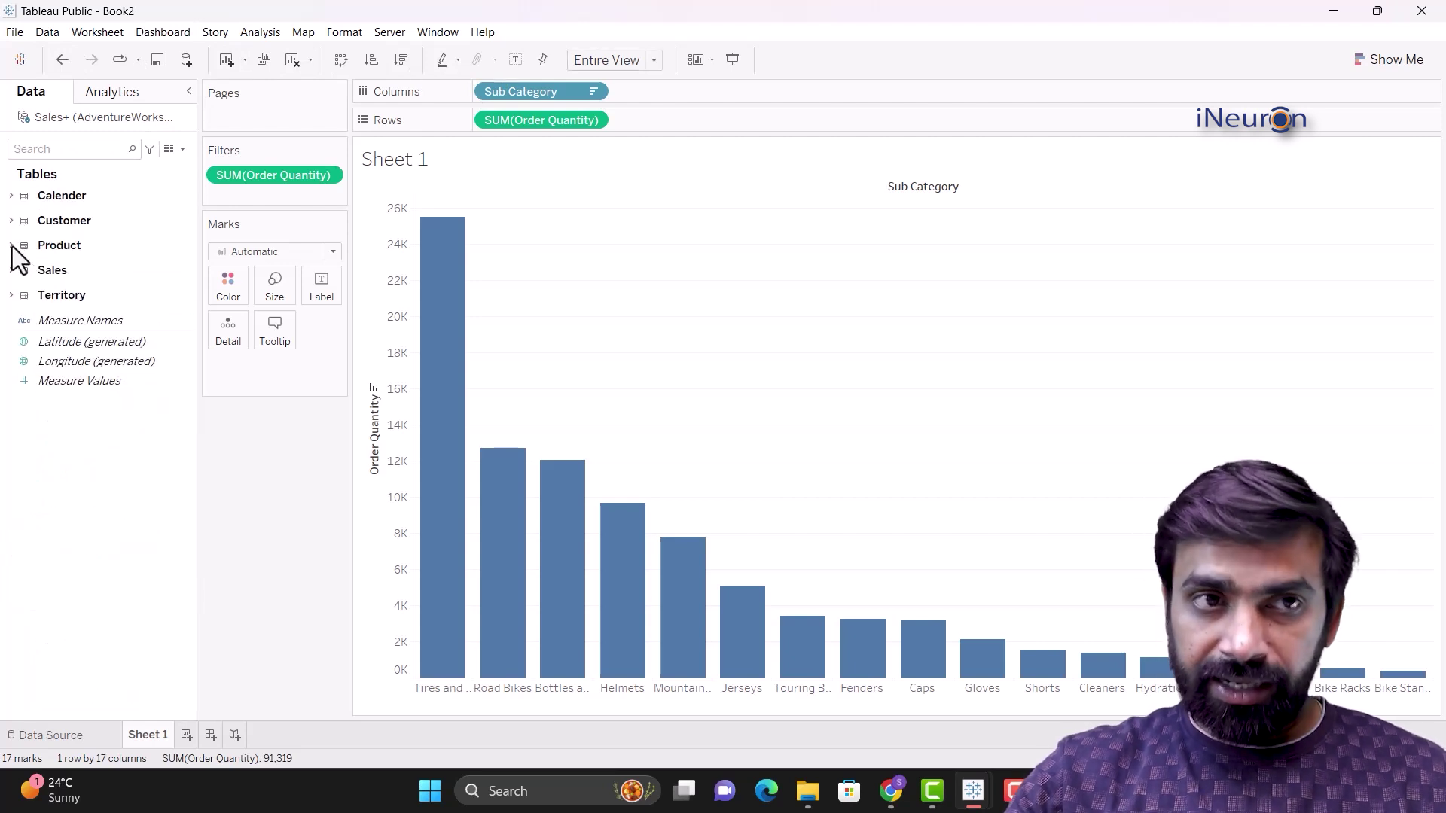
{"action": "left_click", "coordinate": [129, 91]}
{"action": "mouse_move", "coordinate": [628, 566]}
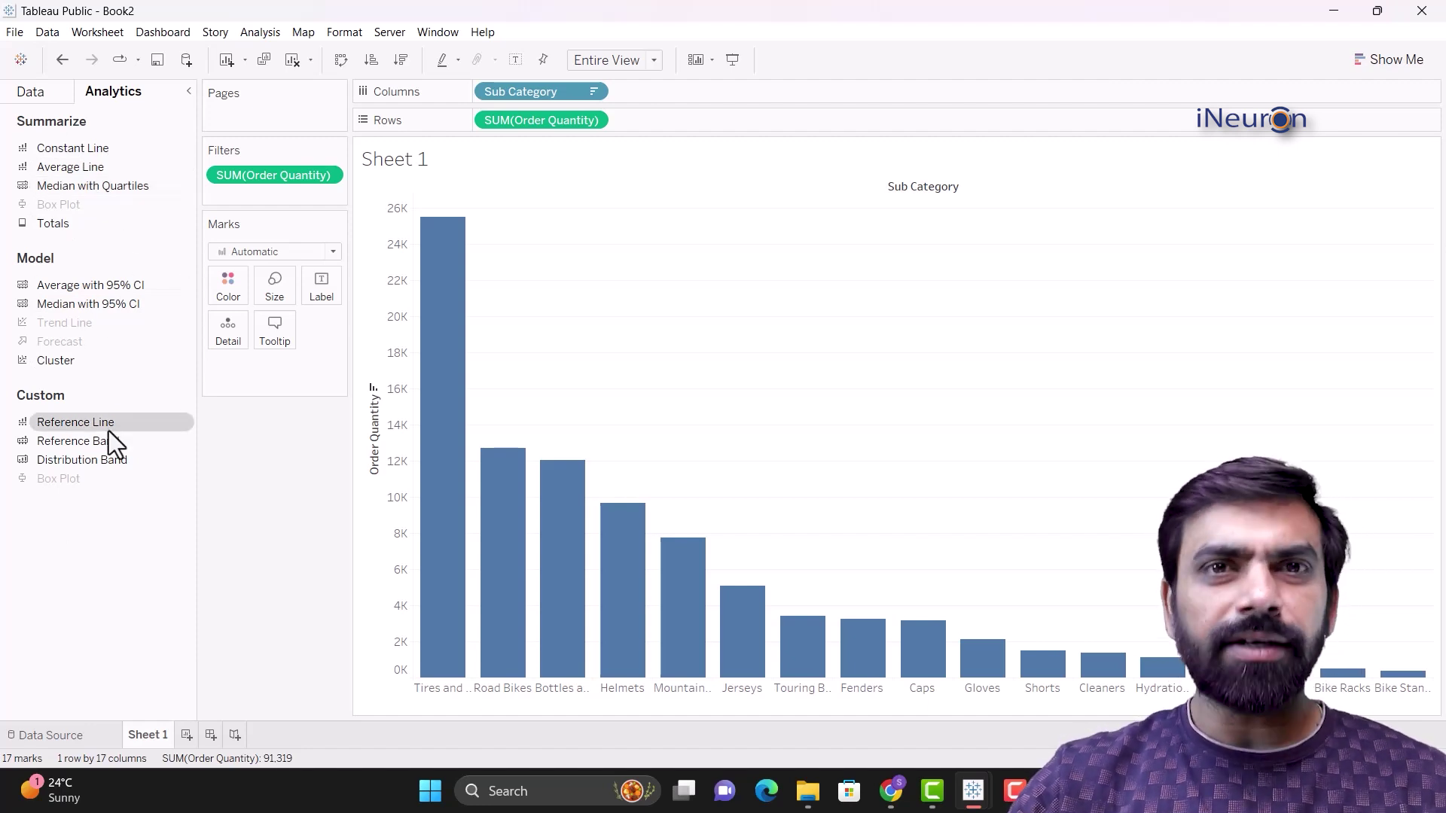
{"action": "left_click", "coordinate": [34, 91]}
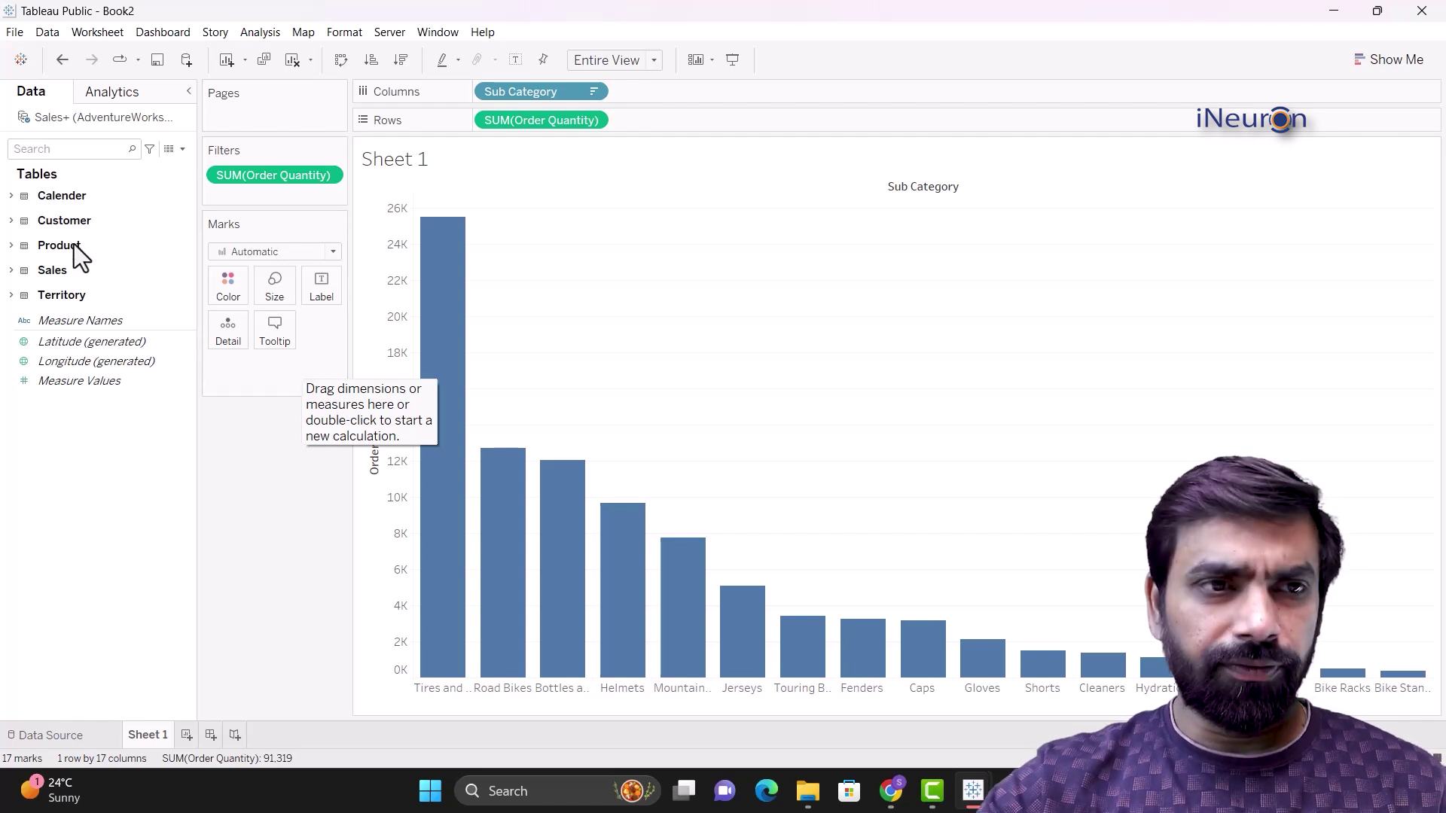
Step: Look over the suggested chart types for the current fields and clear the bar chart from the sheet
{"action": "left_click", "coordinate": [1390, 65]}
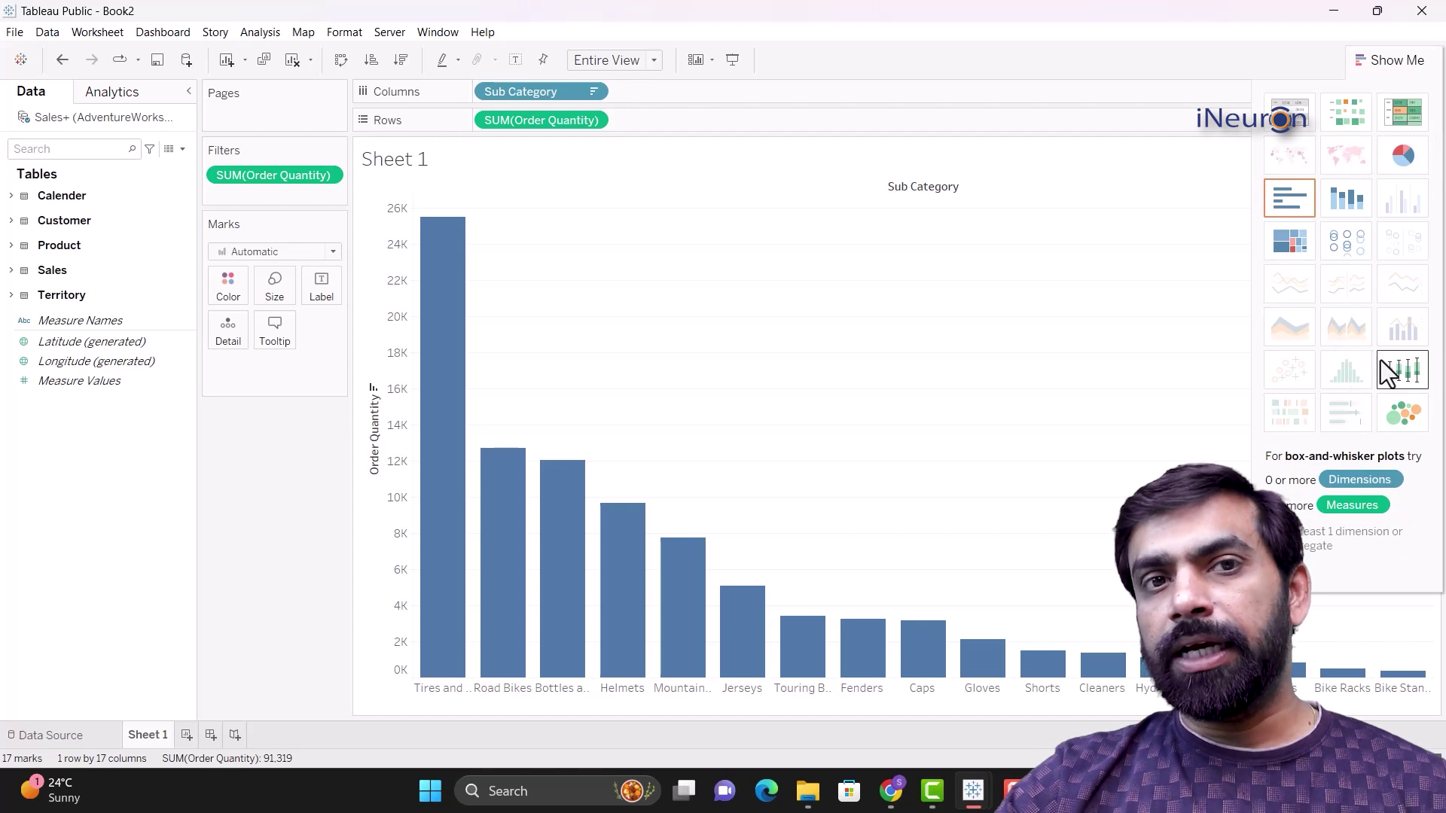
{"action": "left_click", "coordinate": [1389, 60]}
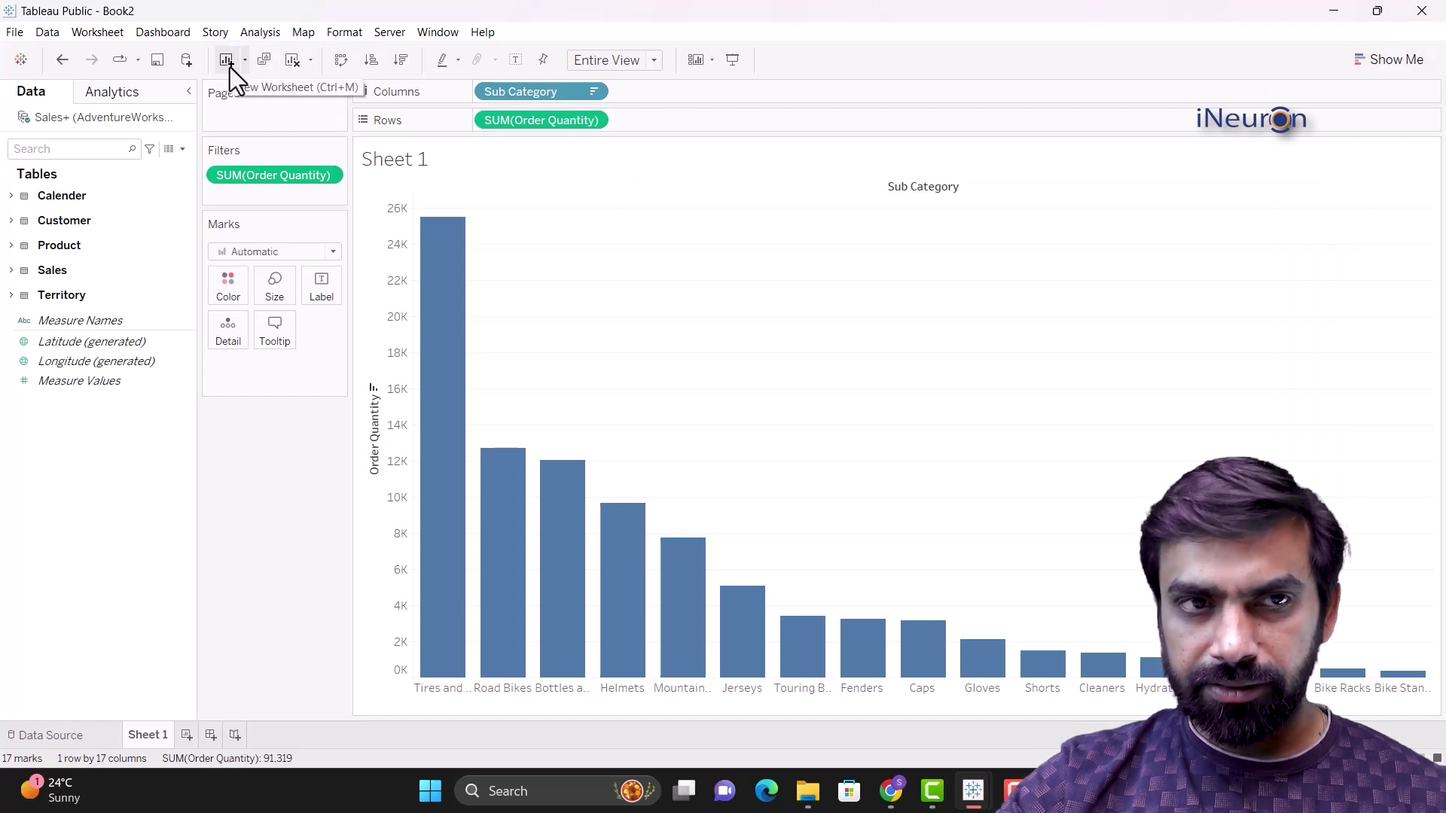
{"action": "left_click", "coordinate": [291, 60]}
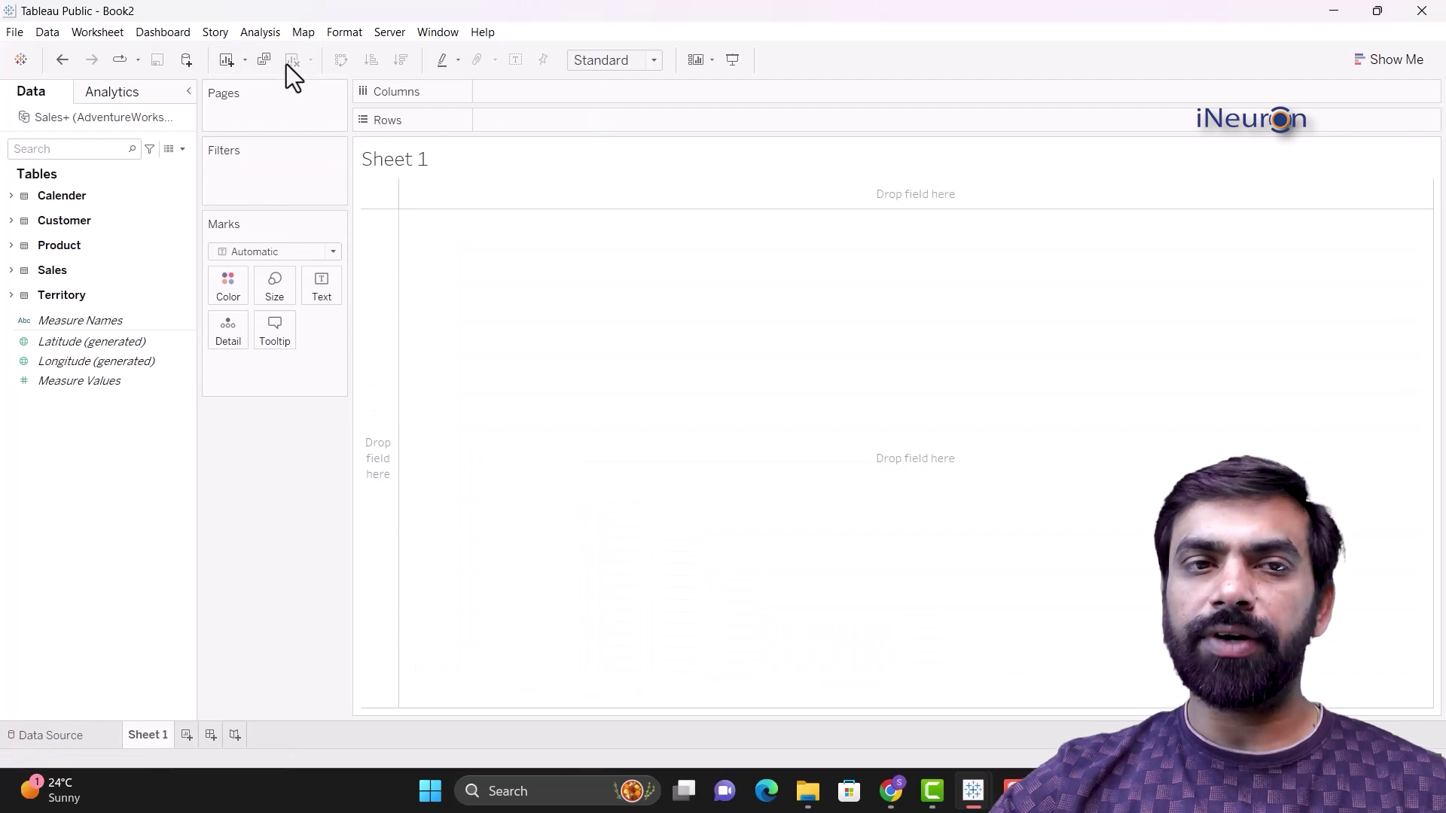
Step: Create a discrete line chart of Sales Amount by Ship Date from the Sales table and fit it to Entire View
{"action": "left_click", "coordinate": [10, 271]}
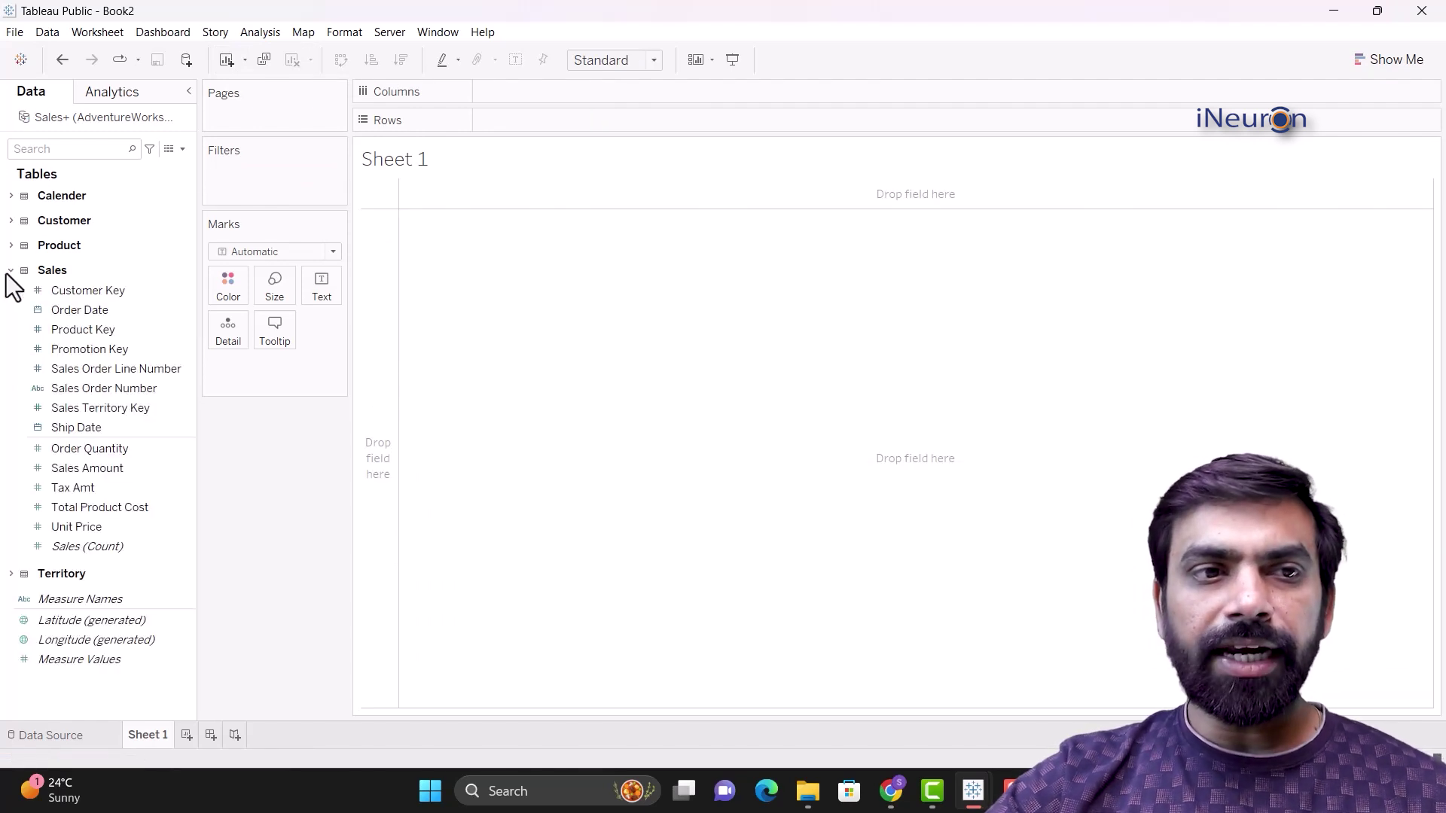
{"action": "left_click", "coordinate": [112, 432]}
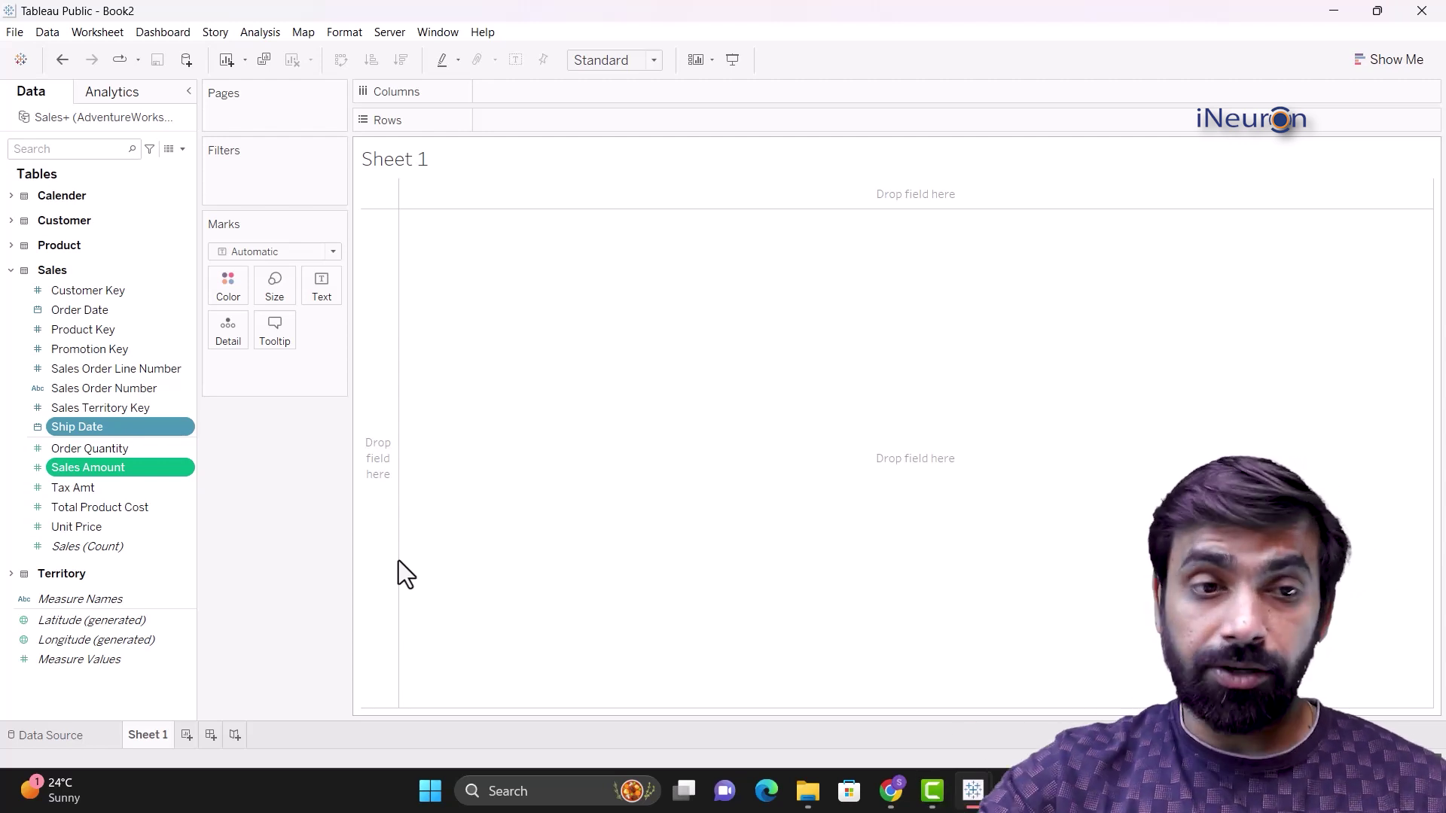
{"action": "left_click", "coordinate": [1397, 66]}
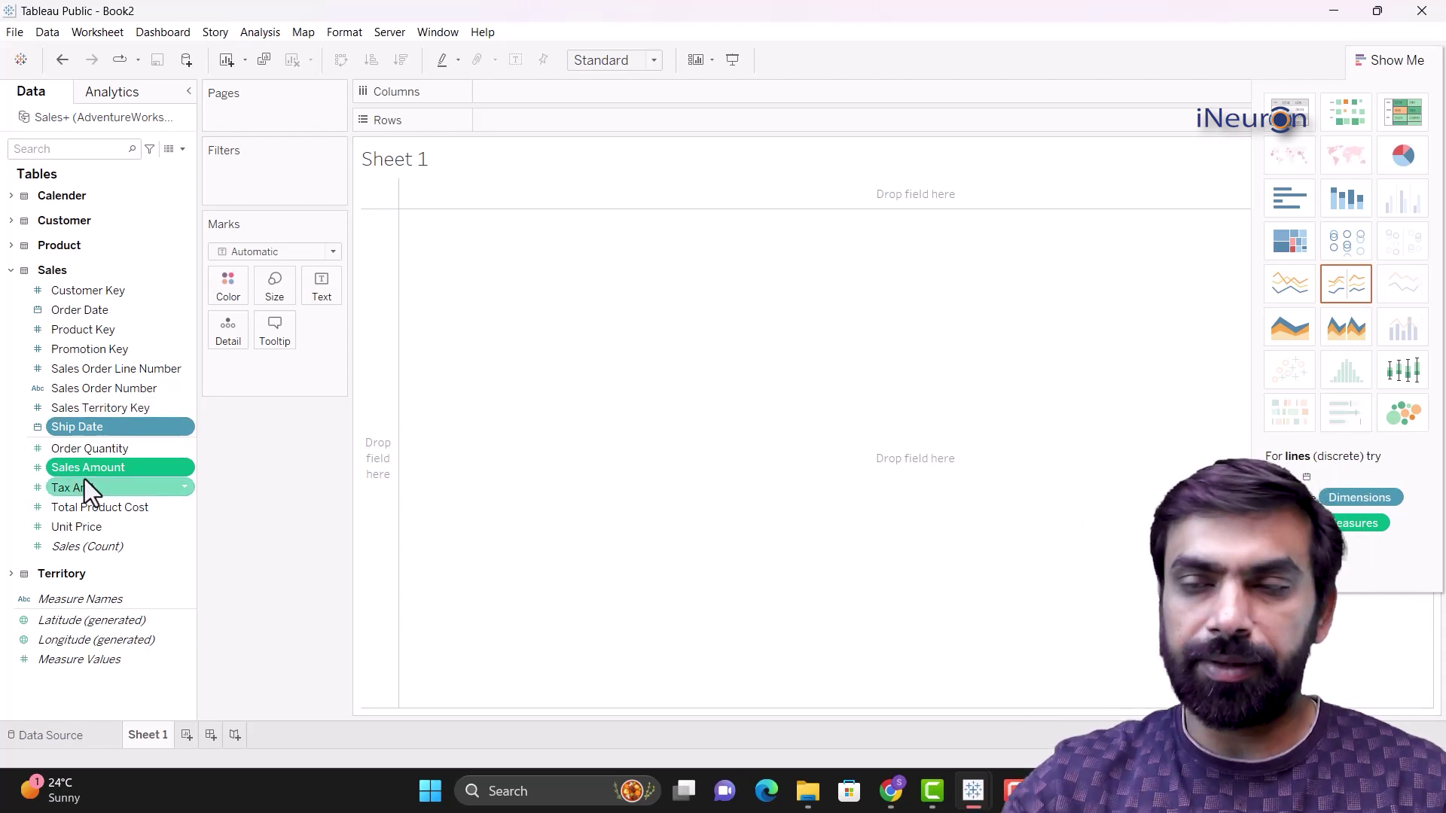
{"action": "left_click", "coordinate": [1345, 292]}
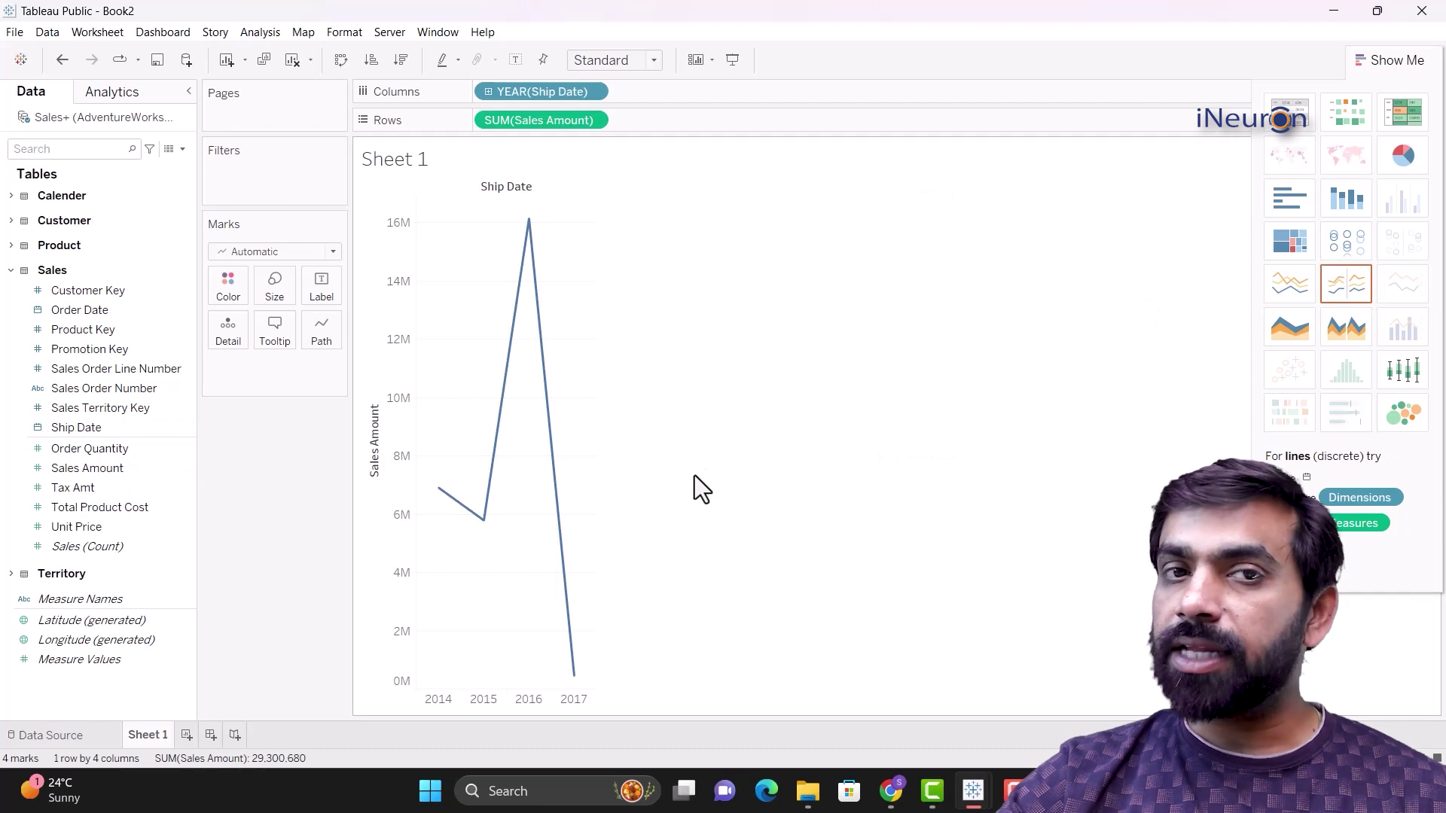
{"action": "left_click", "coordinate": [654, 61]}
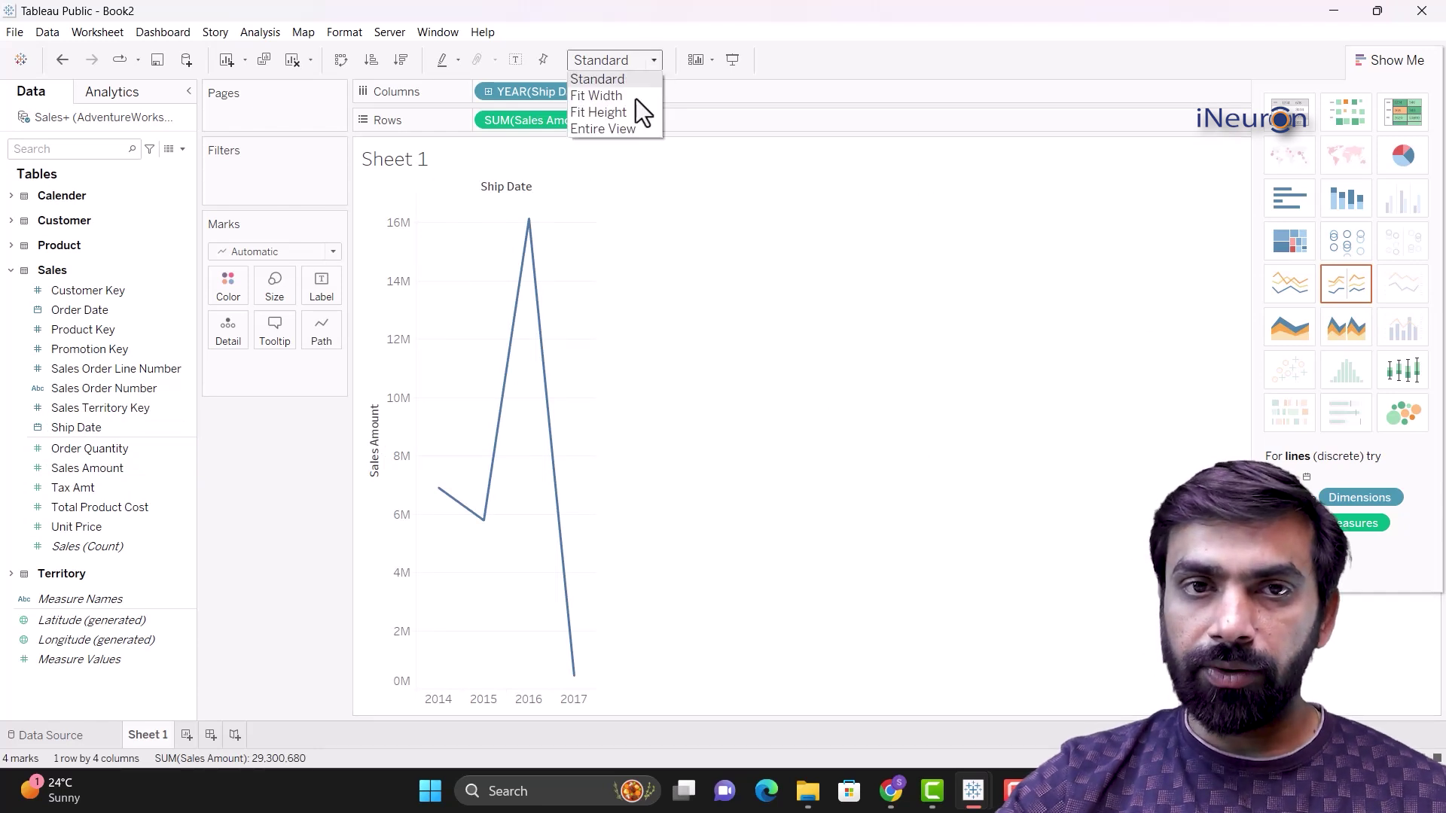
{"action": "left_click", "coordinate": [623, 129]}
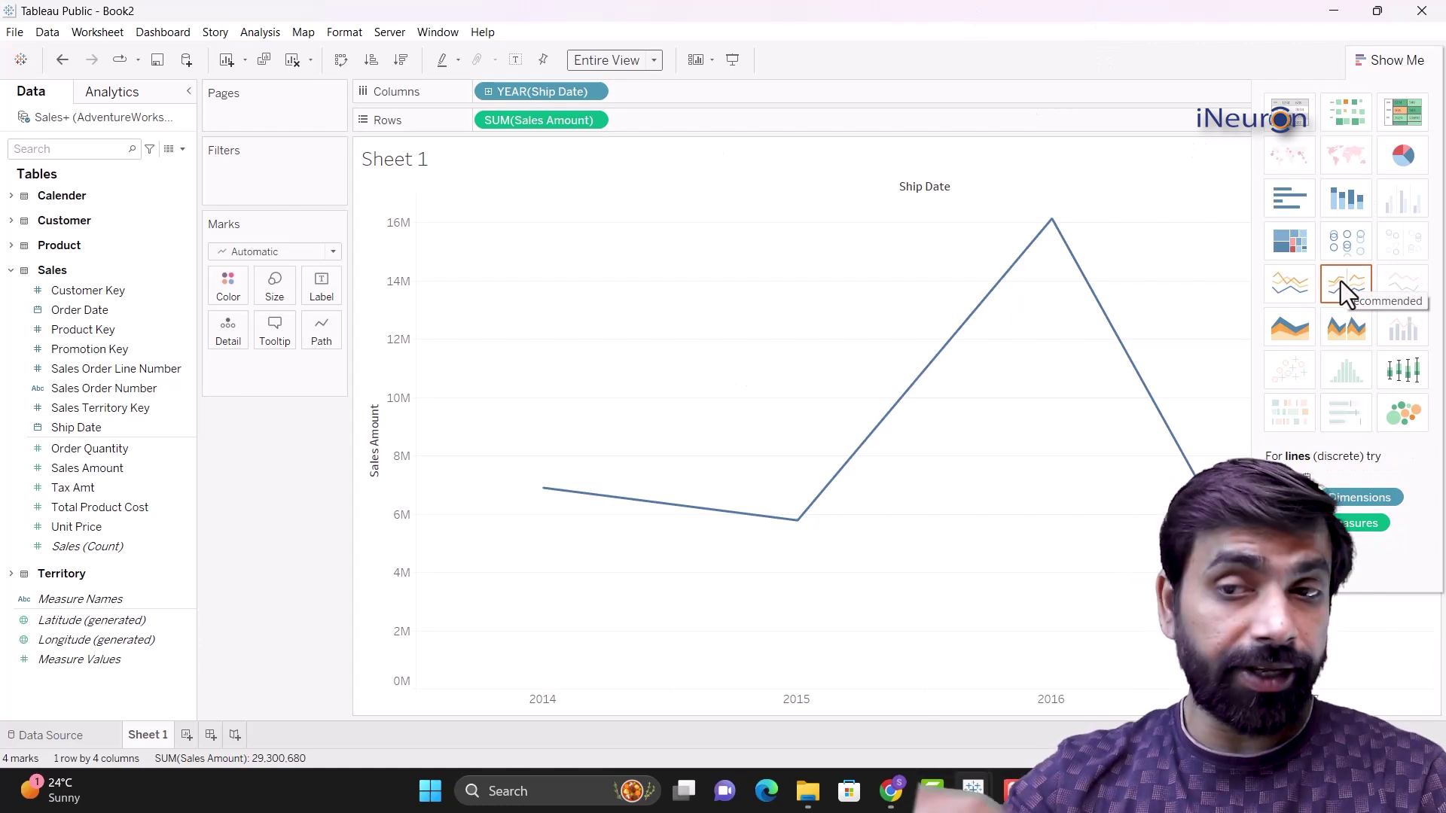
Step: Try the continuous line, treemap and horizontal bar charts for Sales Amount by Ship Date, fitting the bars to Entire View
{"action": "left_click", "coordinate": [1299, 286]}
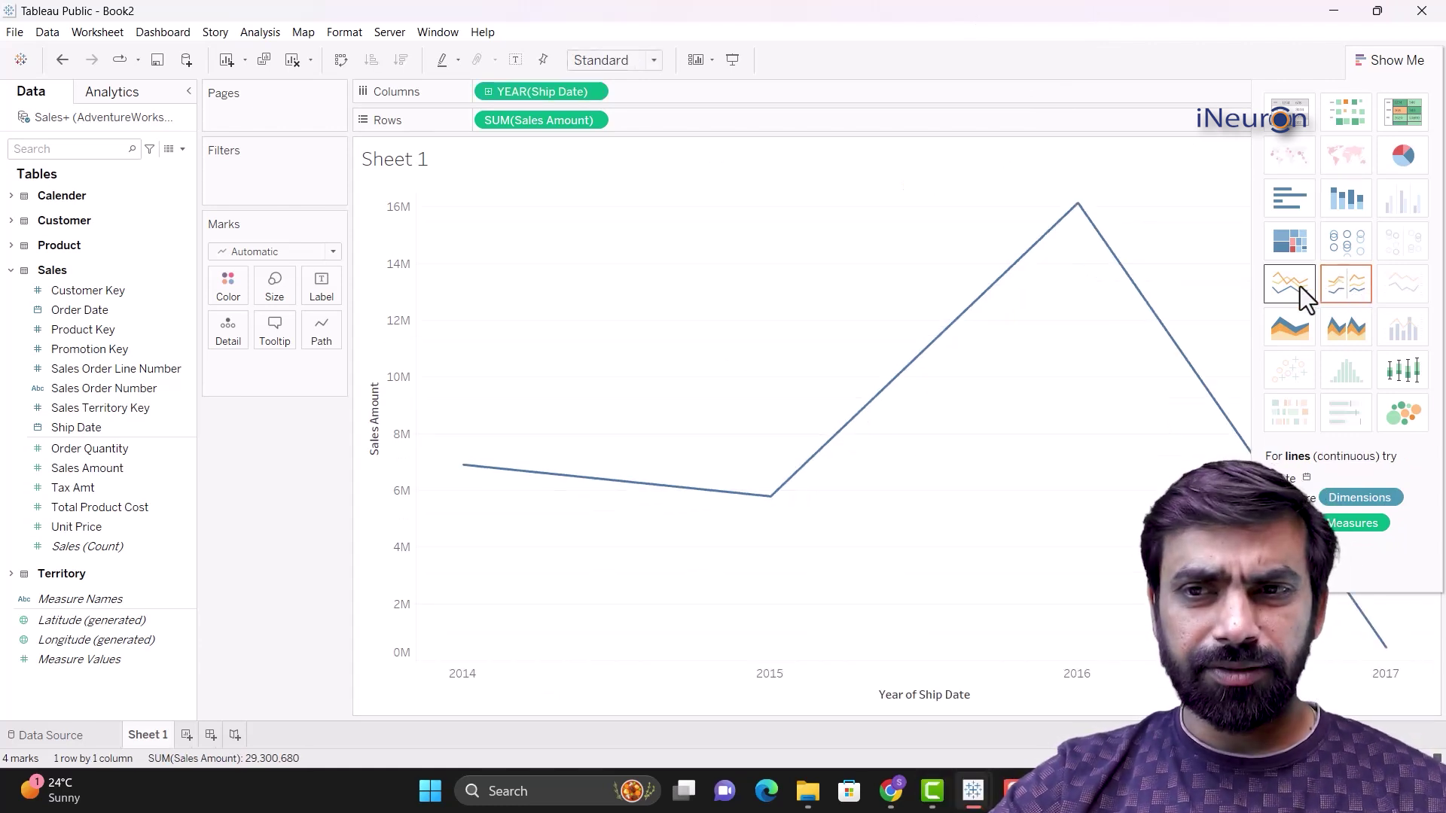
{"action": "left_click", "coordinate": [1294, 242]}
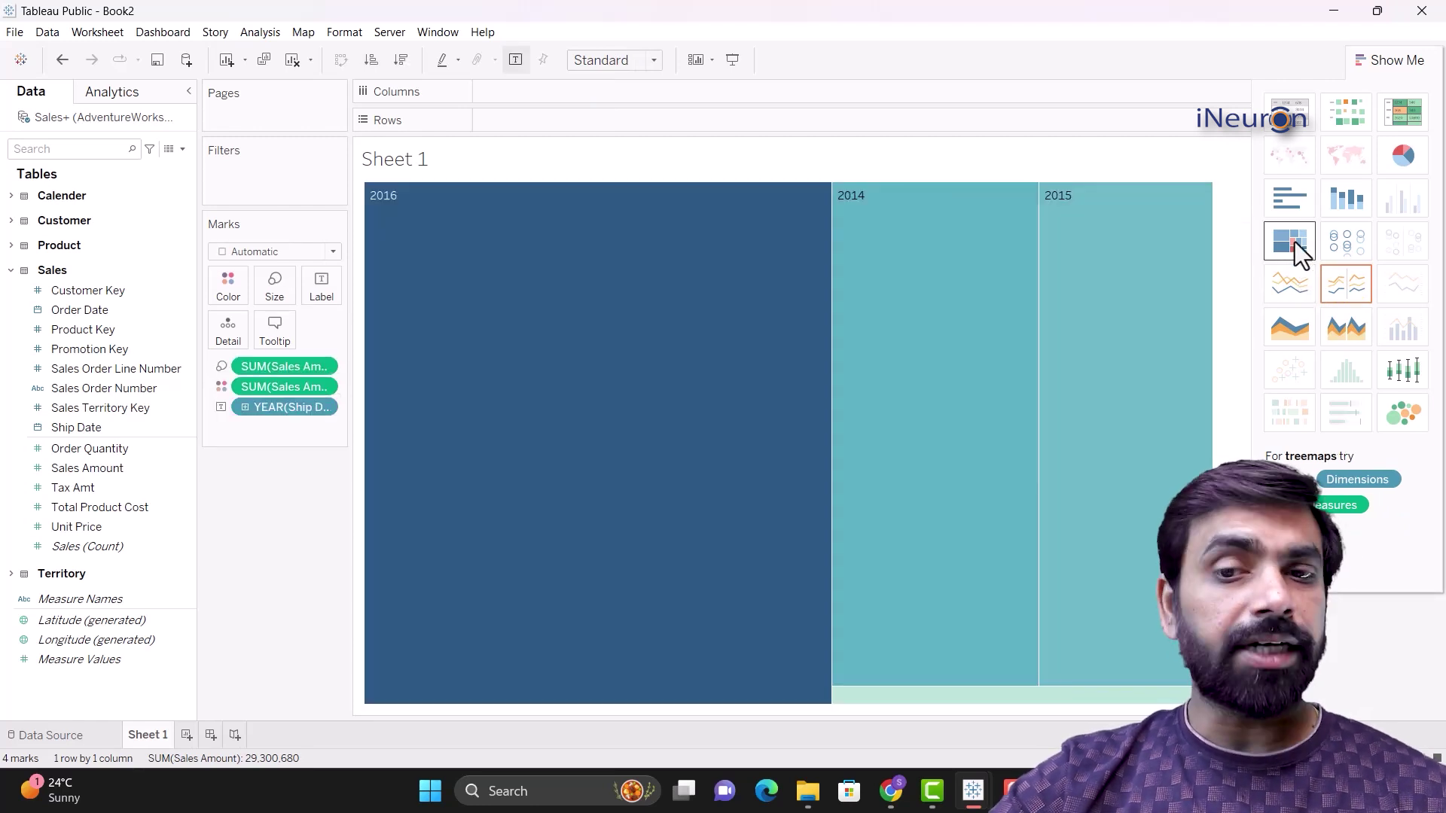
{"action": "left_click", "coordinate": [1294, 200]}
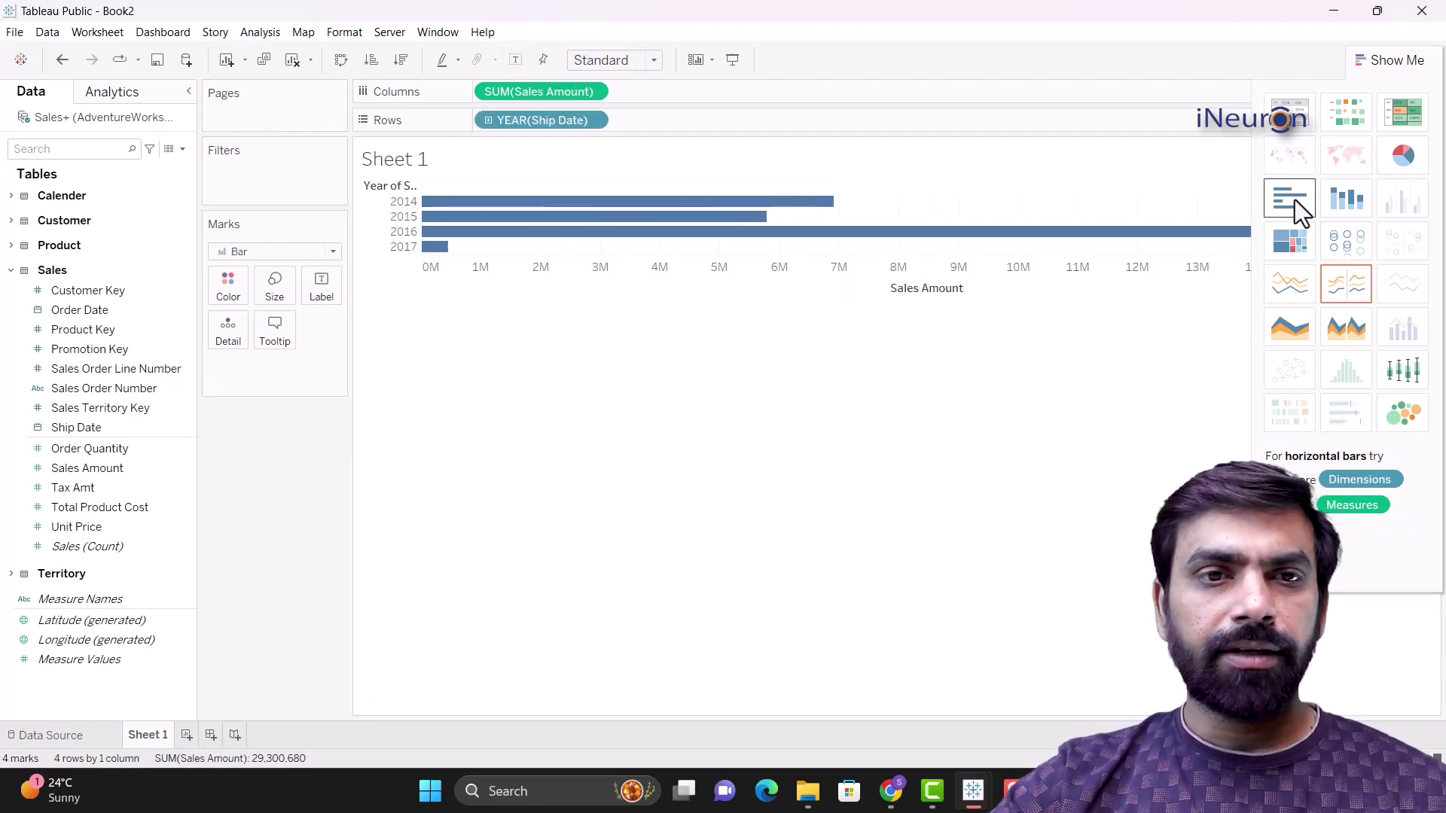
{"action": "left_click", "coordinate": [629, 56]}
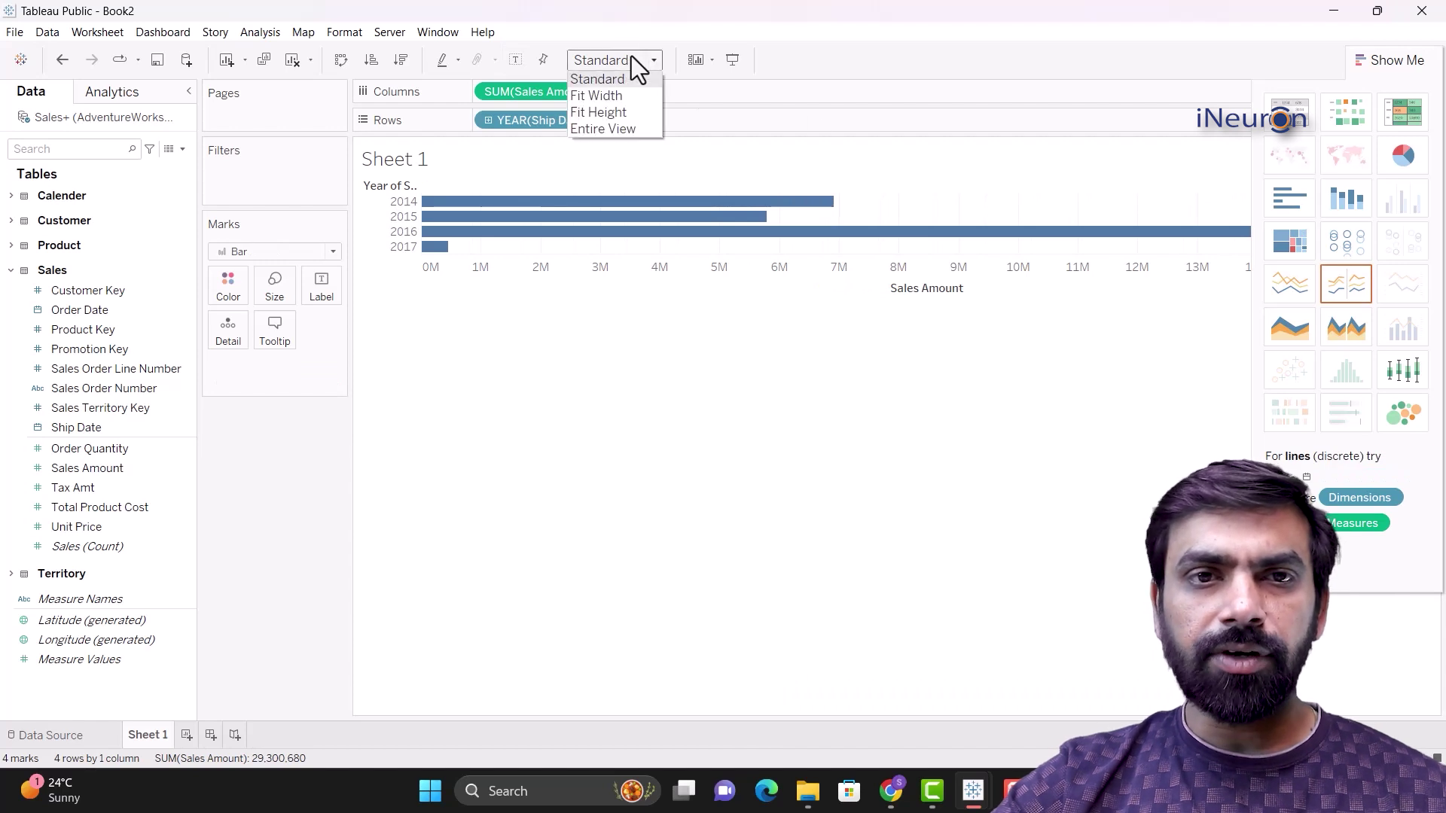
{"action": "left_click", "coordinate": [617, 134]}
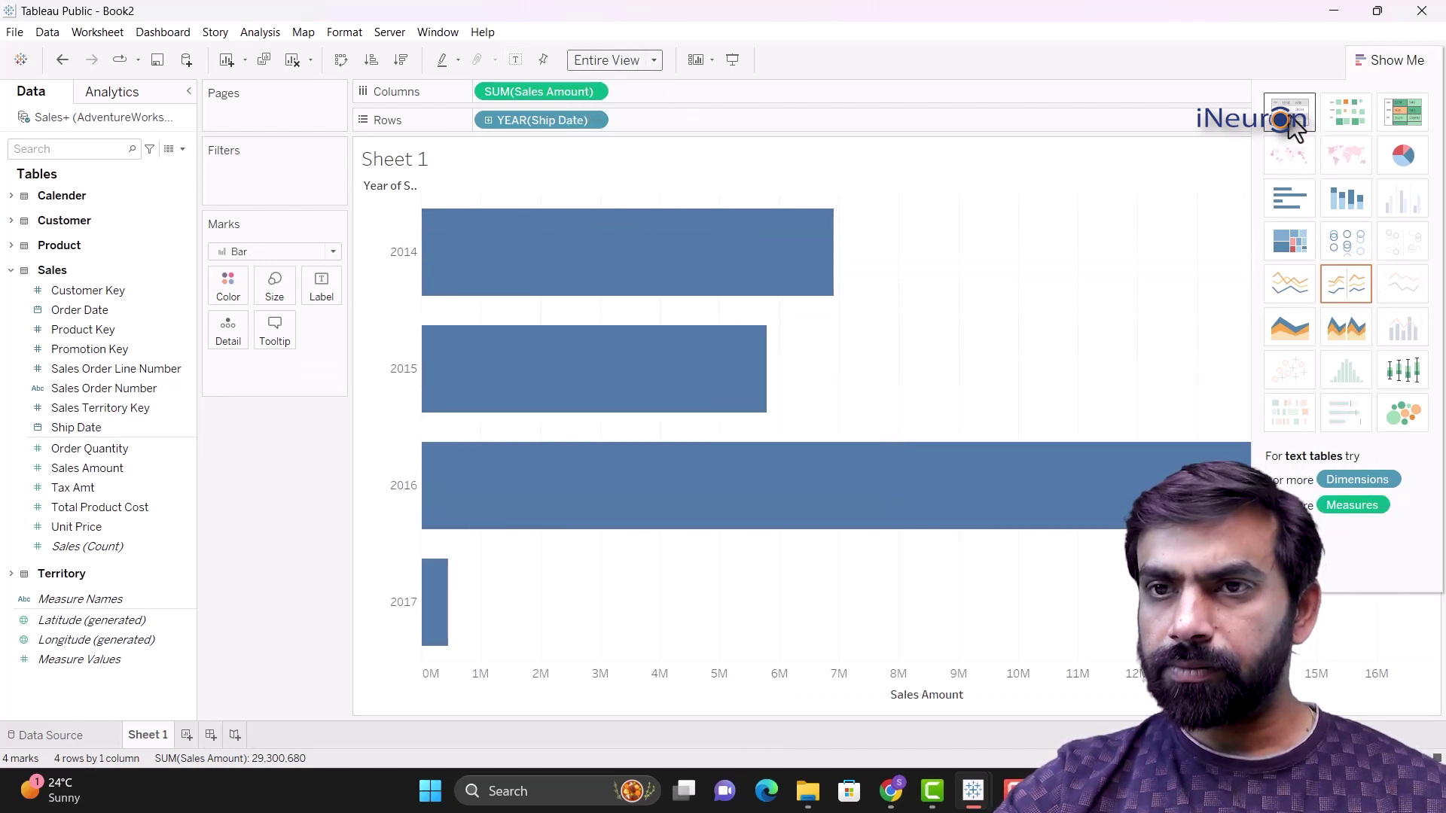
Step: Try showing Sales Amount by Ship Date as a text table and as a heat map fitted to Entire View
{"action": "left_click", "coordinate": [1289, 113]}
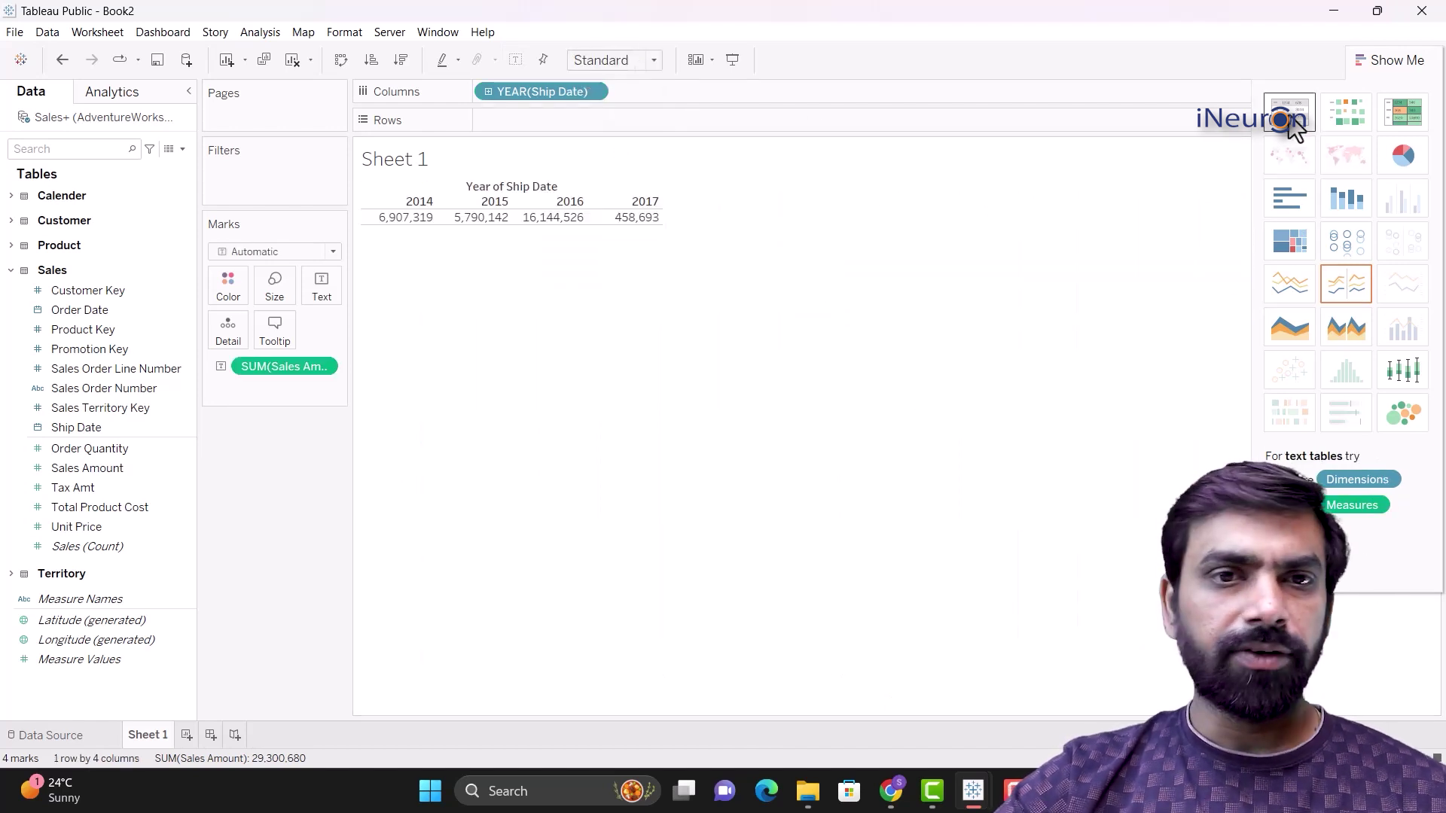
{"action": "left_click", "coordinate": [1351, 116]}
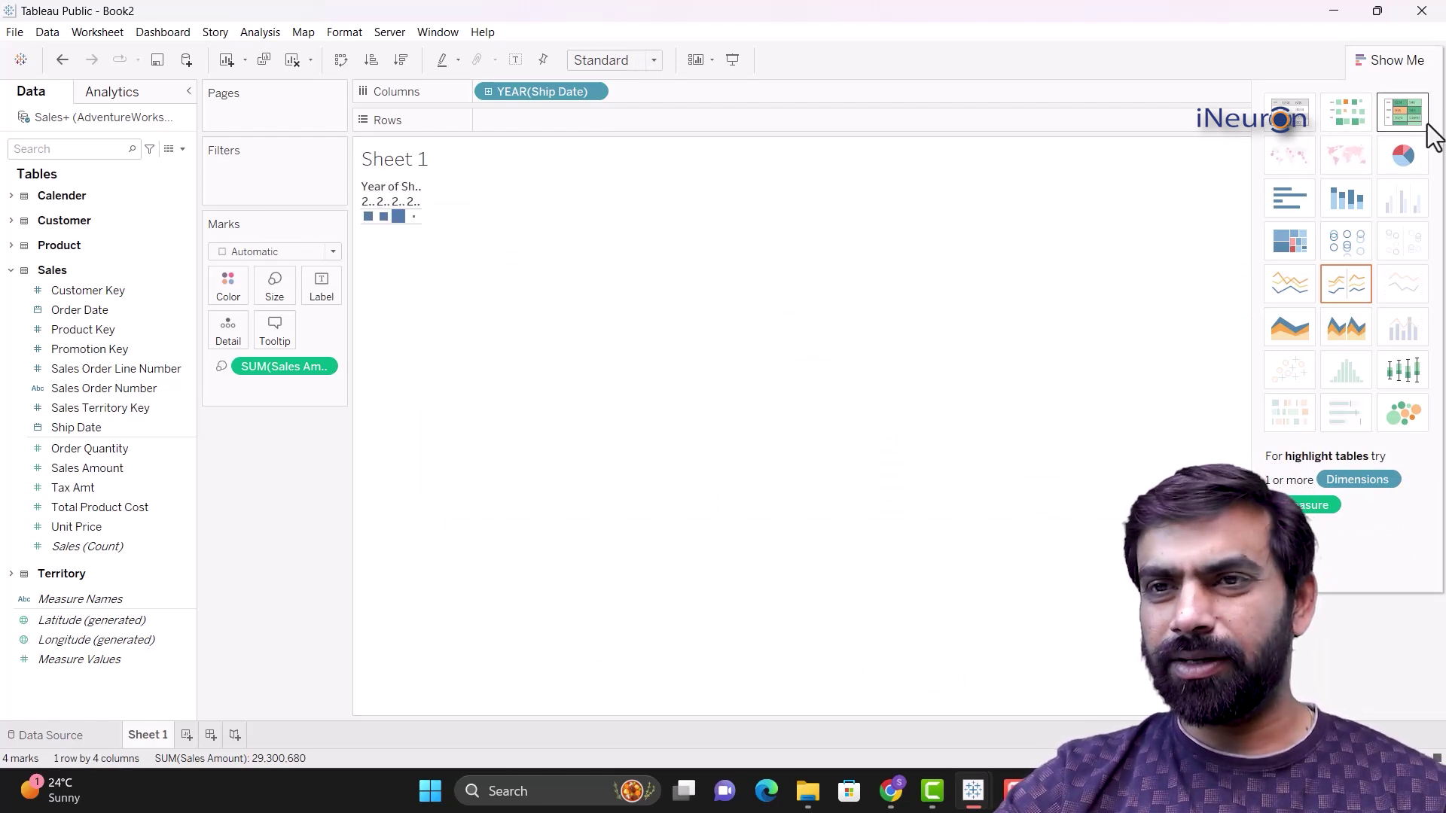
{"action": "left_click", "coordinate": [649, 59]}
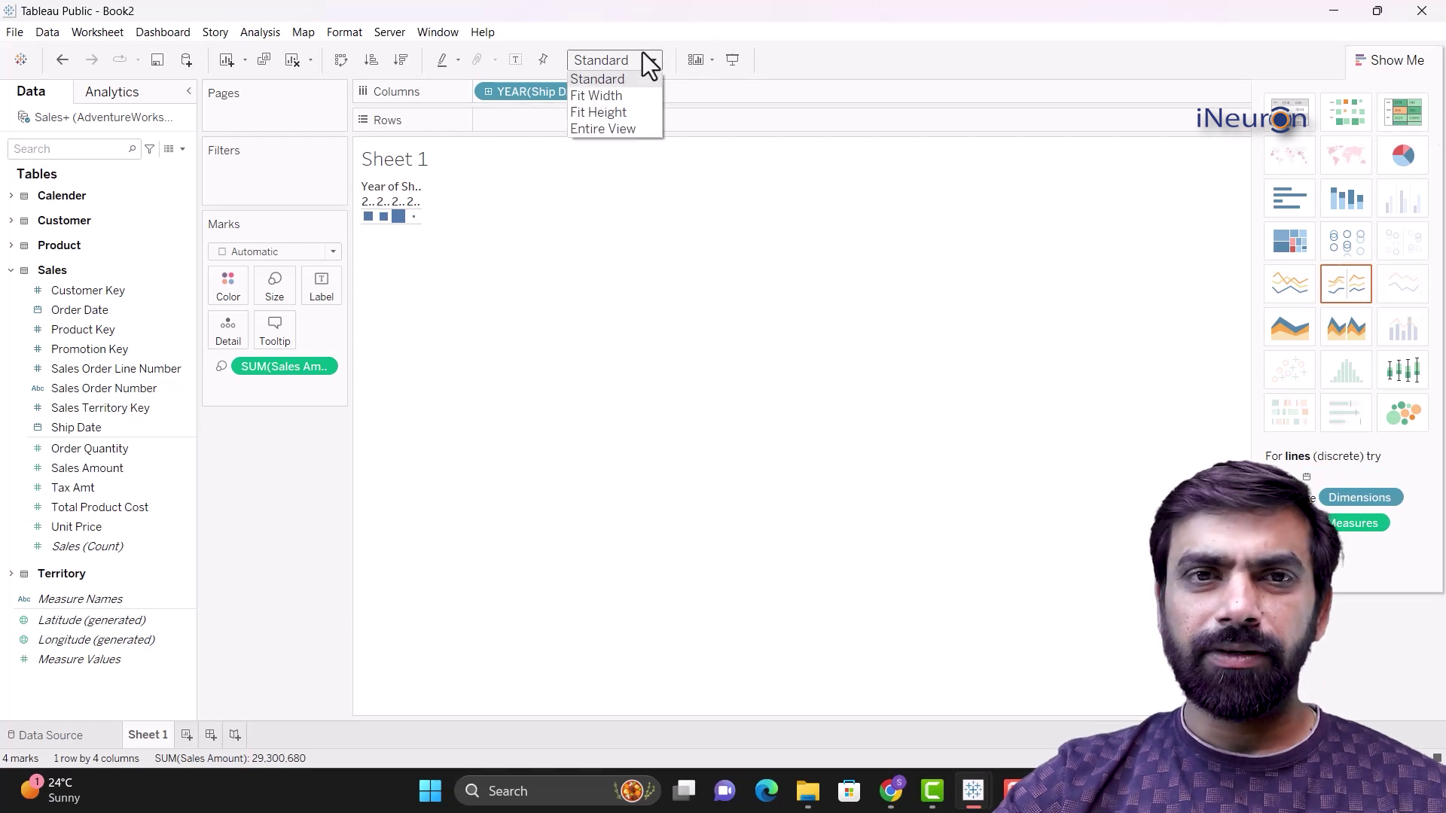
{"action": "left_click", "coordinate": [610, 128]}
{"action": "mouse_move", "coordinate": [912, 540]}
Step: Try the pie, stacked bar, treemap, continuous line, and continuous and discrete area charts for Sales Amount by Ship Date
{"action": "left_click", "coordinate": [1398, 145]}
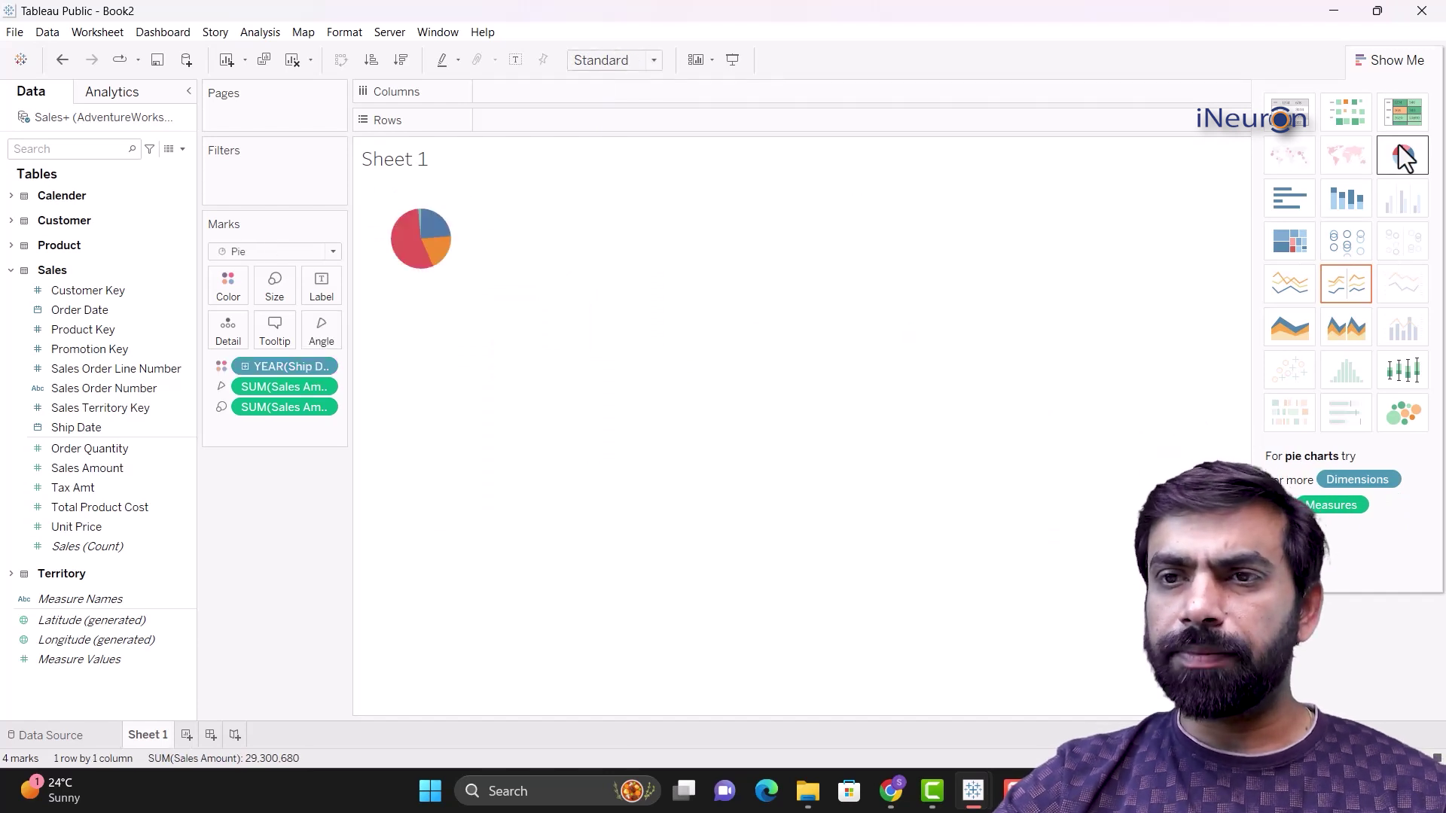
{"action": "left_click", "coordinate": [1327, 211]}
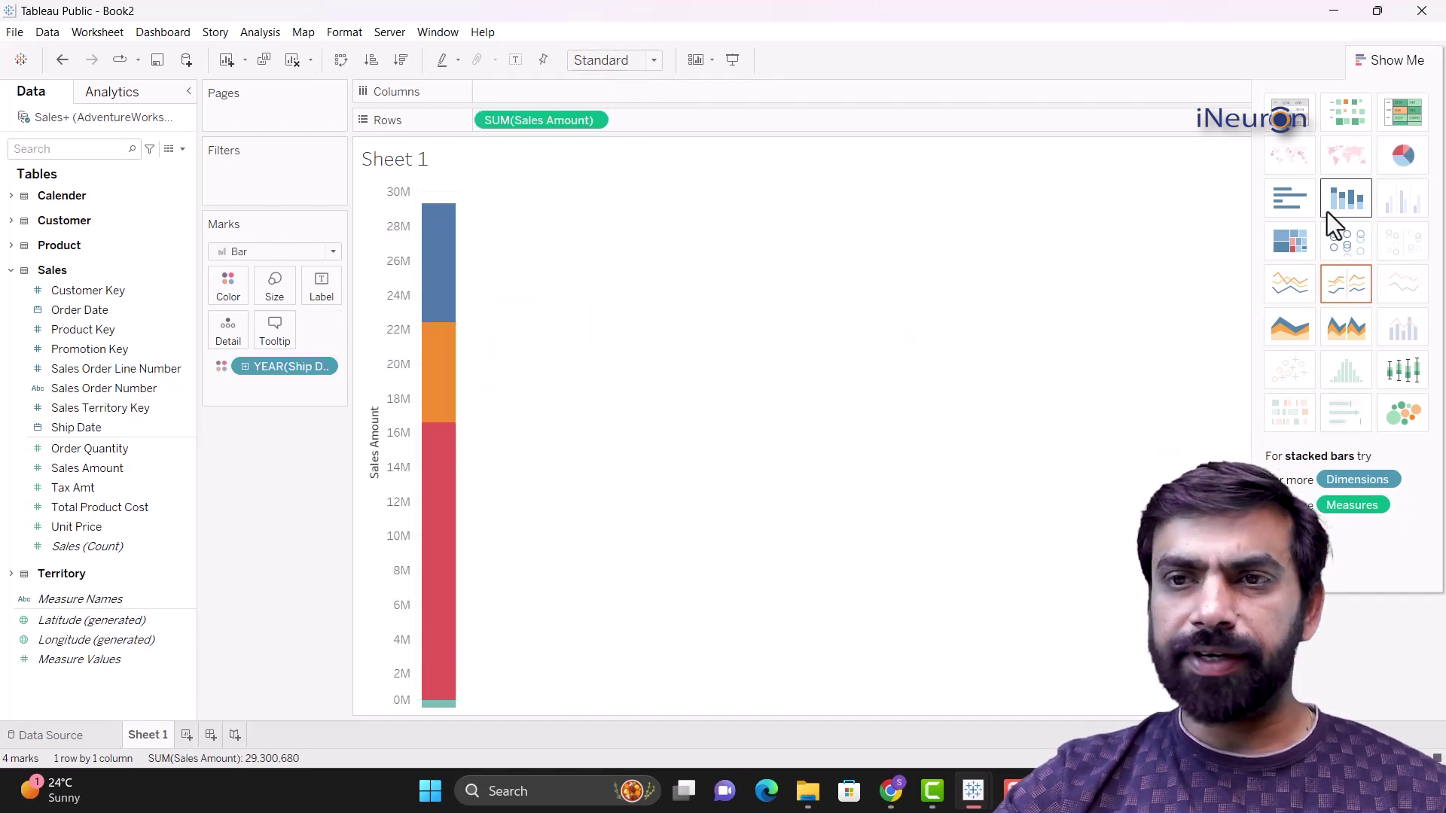
{"action": "left_click", "coordinate": [1290, 254]}
{"action": "left_click", "coordinate": [1289, 291]}
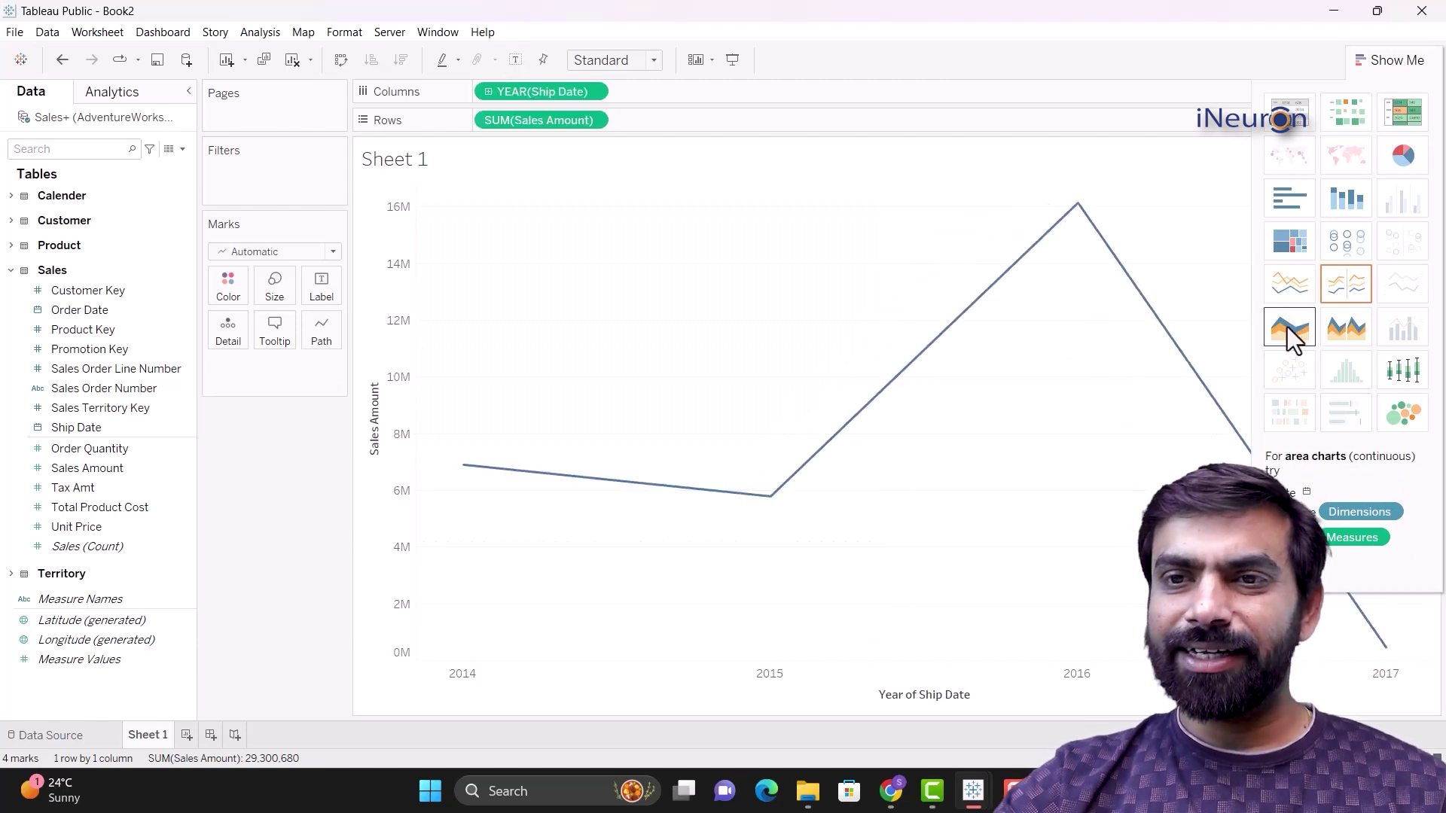
{"action": "left_click", "coordinate": [1286, 327]}
{"action": "left_click", "coordinate": [1341, 333]}
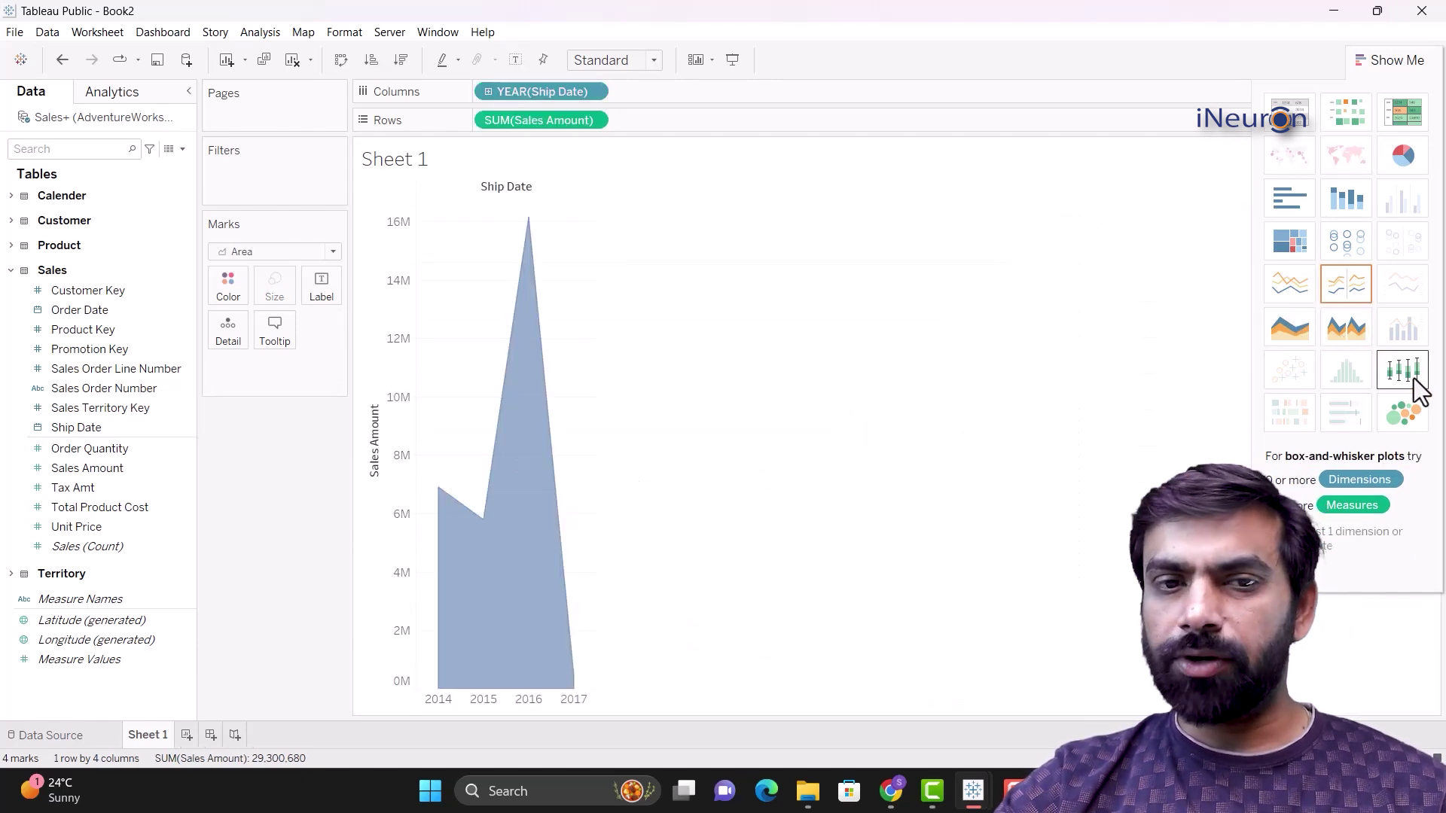
Step: Try the box-and-whisker plot and packed bubbles, and return to the discrete line chart fitted to Entire View
{"action": "left_click", "coordinate": [1402, 370]}
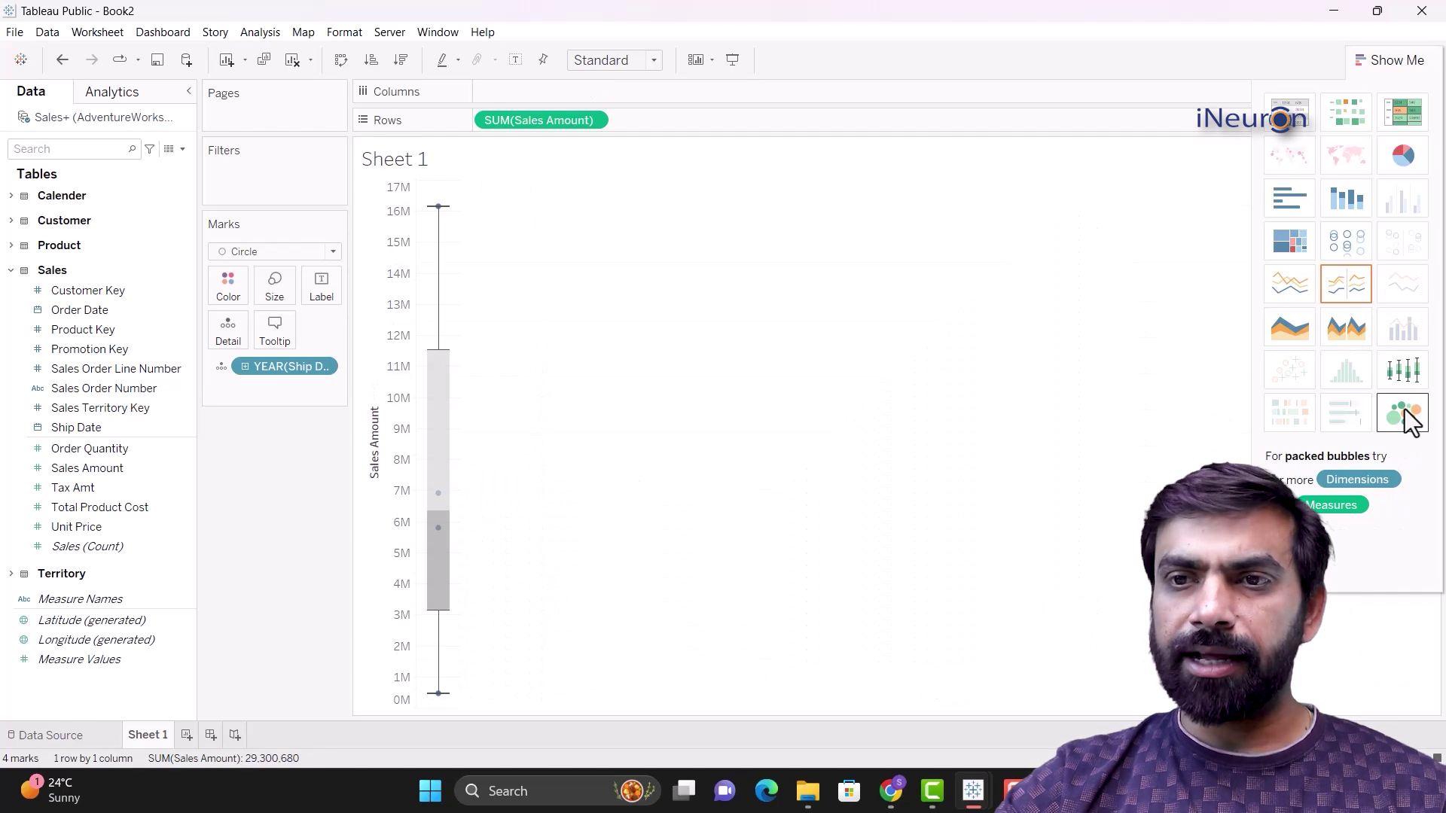
{"action": "left_click", "coordinate": [1403, 411]}
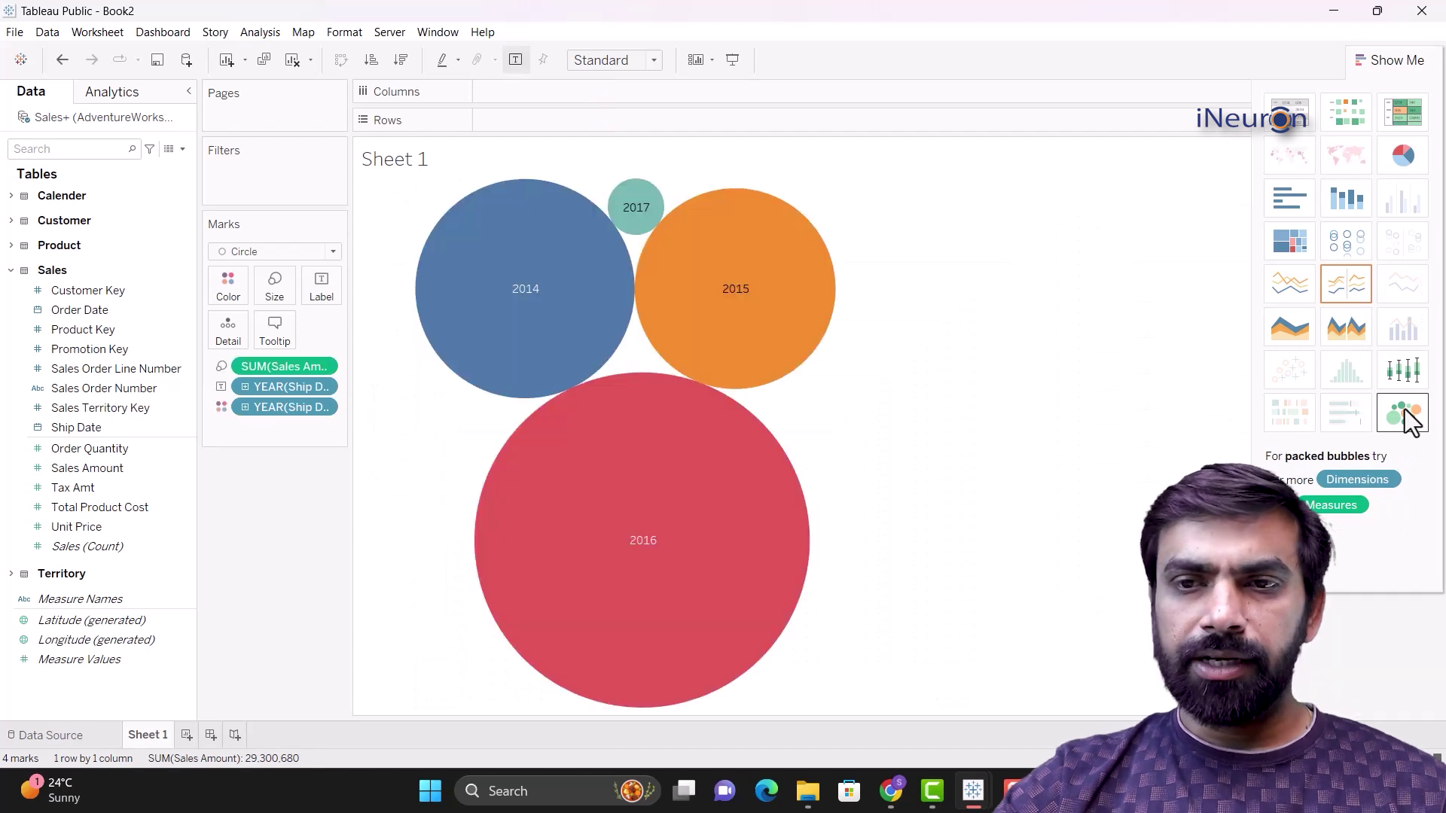
{"action": "left_click", "coordinate": [1346, 286]}
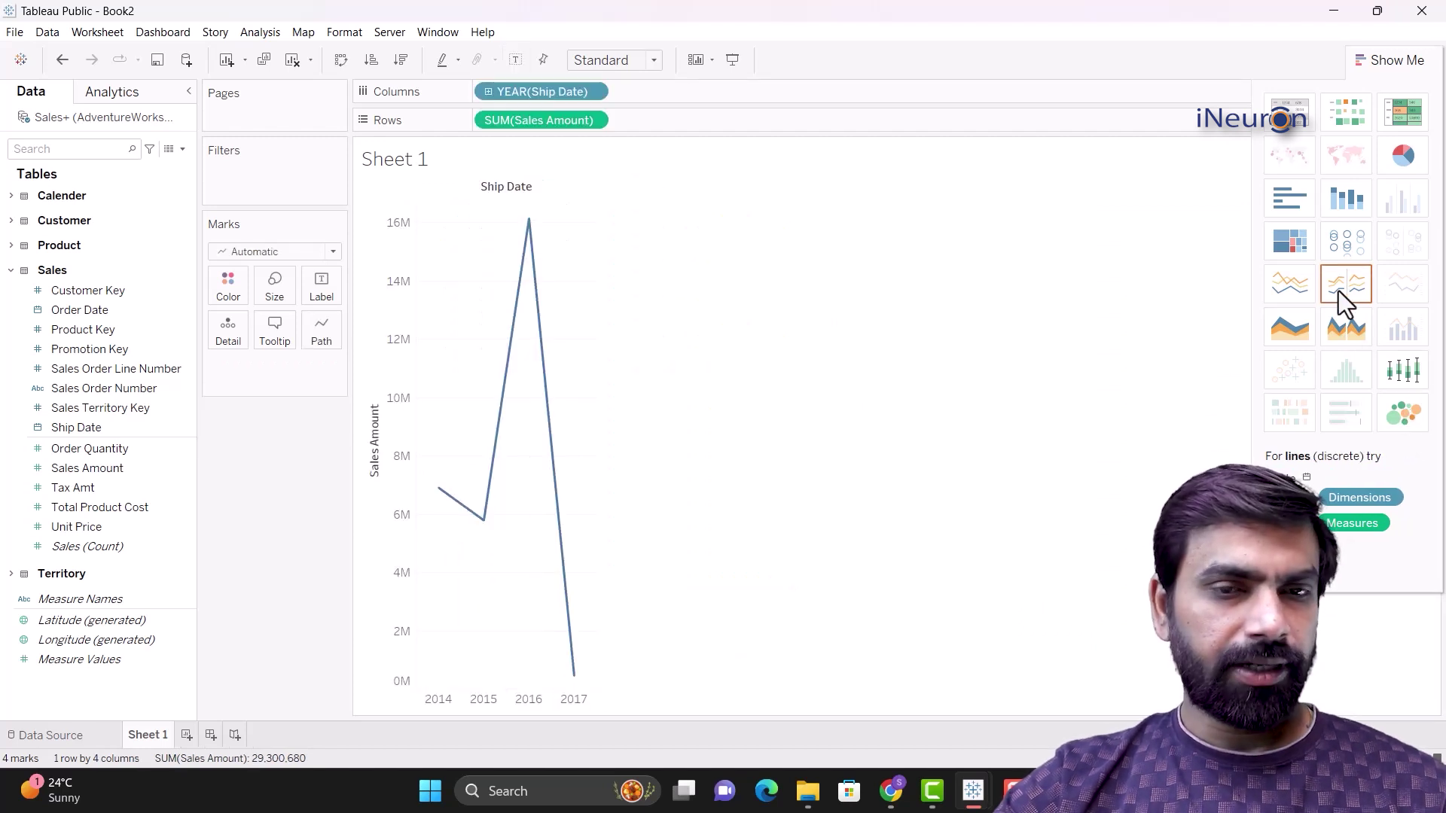
{"action": "left_click", "coordinate": [595, 61]}
{"action": "left_click", "coordinate": [599, 128]}
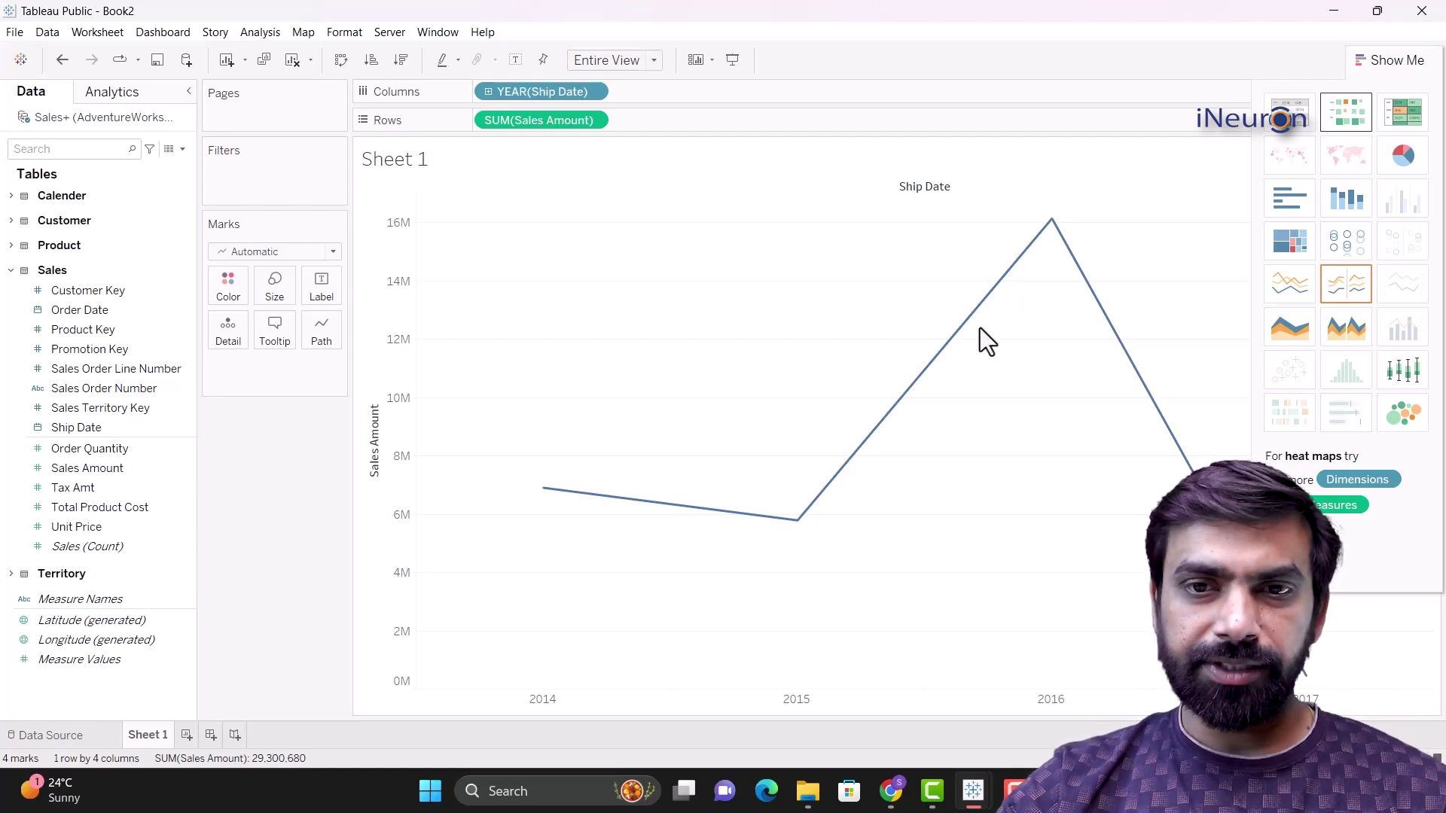
Step: Switch the sheet to a heat map fitted to Entire View and color its marks by Sales Amount
{"action": "key", "text": "ctrl+z"}
{"action": "left_click", "coordinate": [646, 67]}
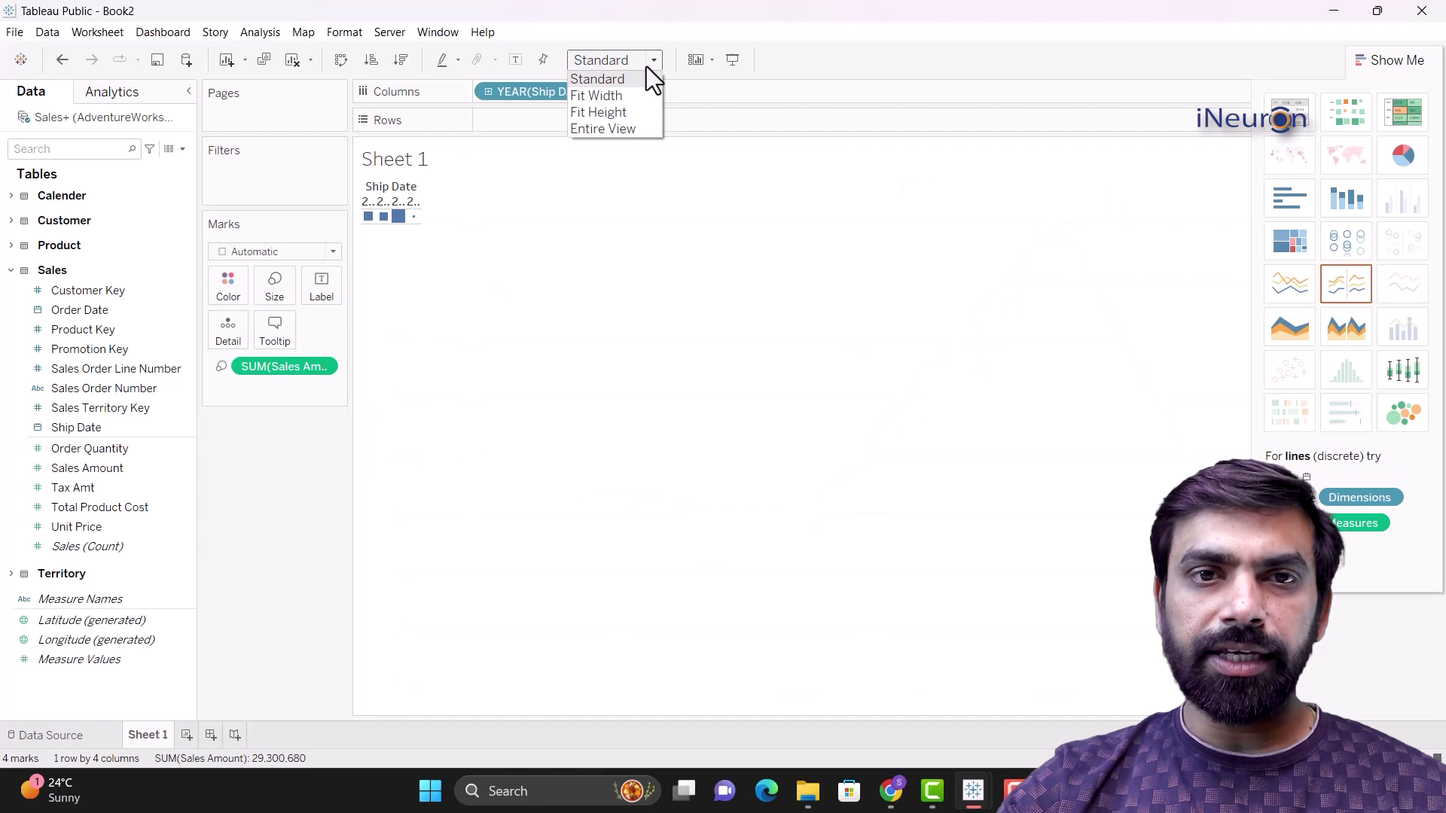
{"action": "left_click", "coordinate": [617, 128]}
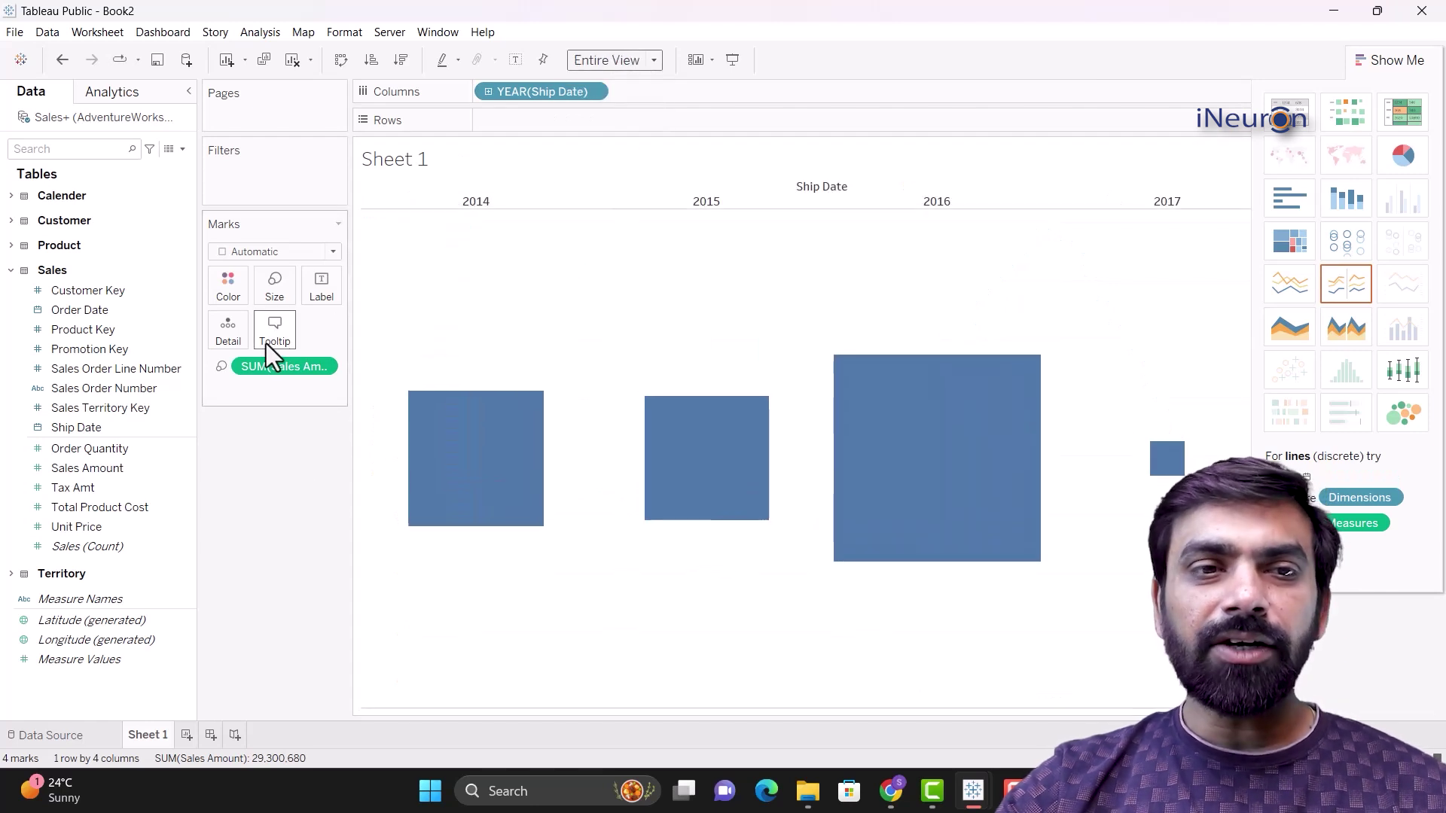
{"action": "left_click_drag", "start_coordinate": [274, 372], "coordinate": [234, 291]}
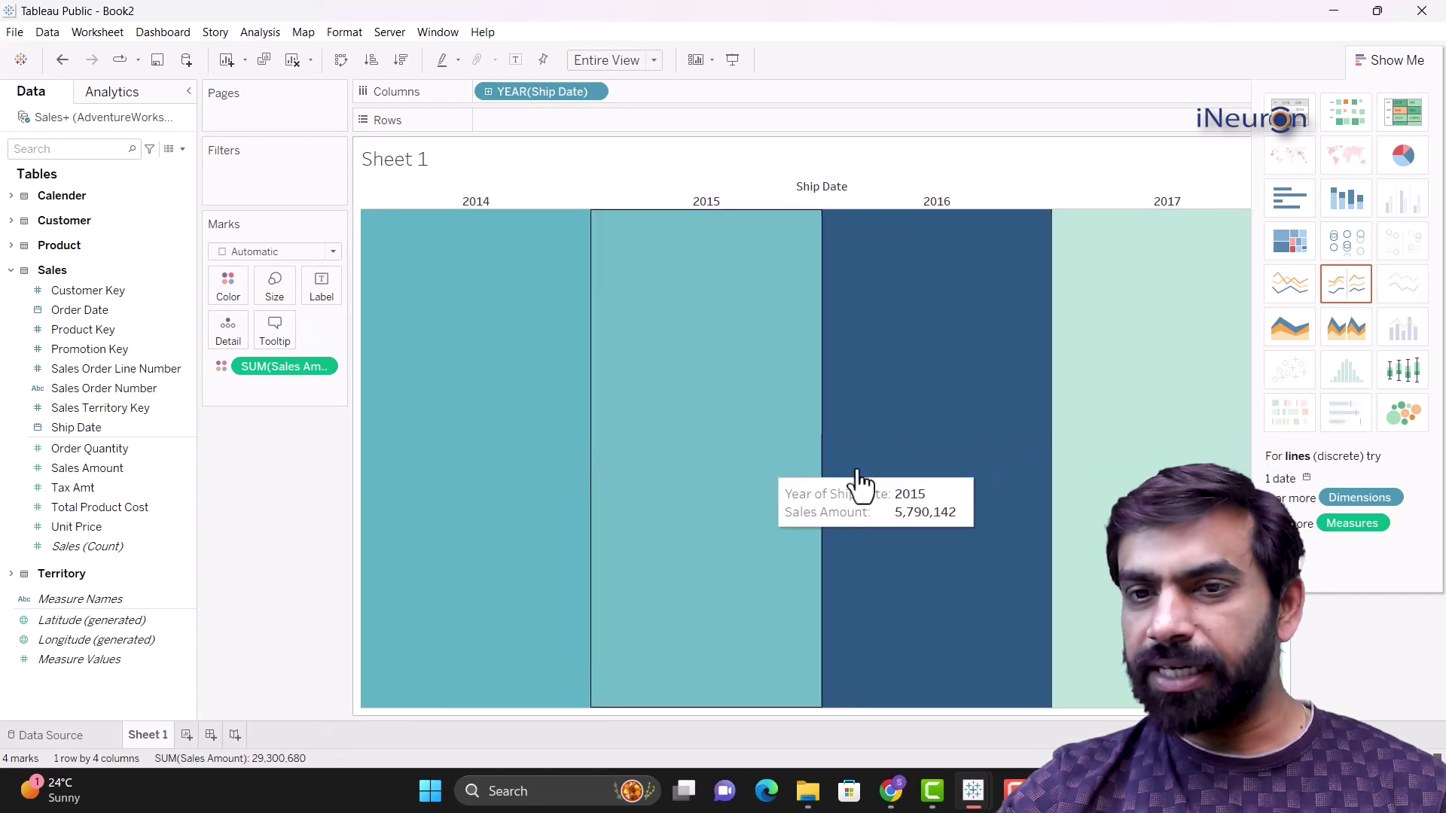
Step: Move the chart suggestions aside to examine the Sales Amount color legend and the yearly values of the colored marks
{"action": "mouse_move", "coordinate": [1118, 468]}
{"action": "left_click_drag", "start_coordinate": [1389, 60], "coordinate": [1213, 250]}
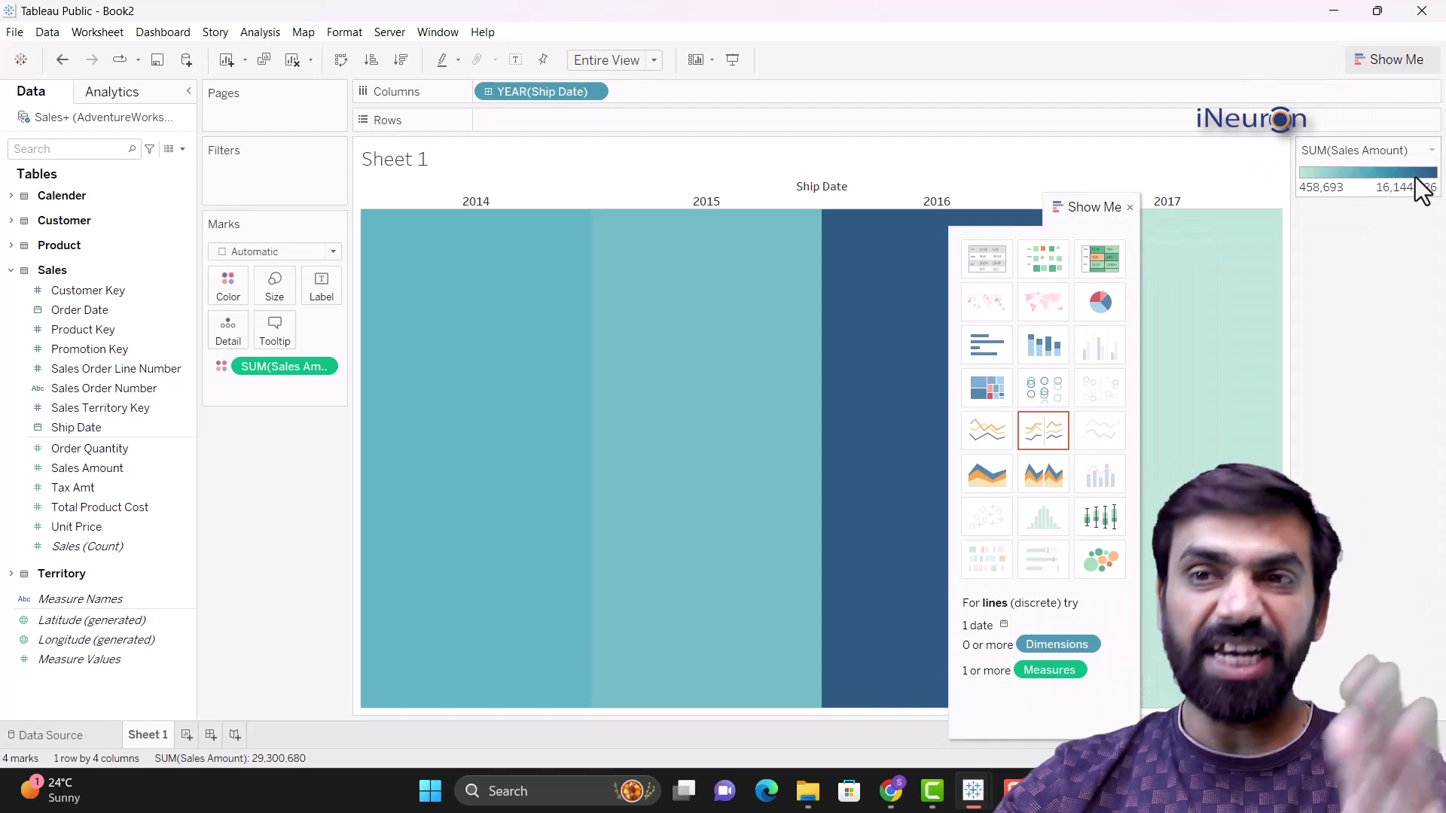
{"action": "mouse_move", "coordinate": [677, 272]}
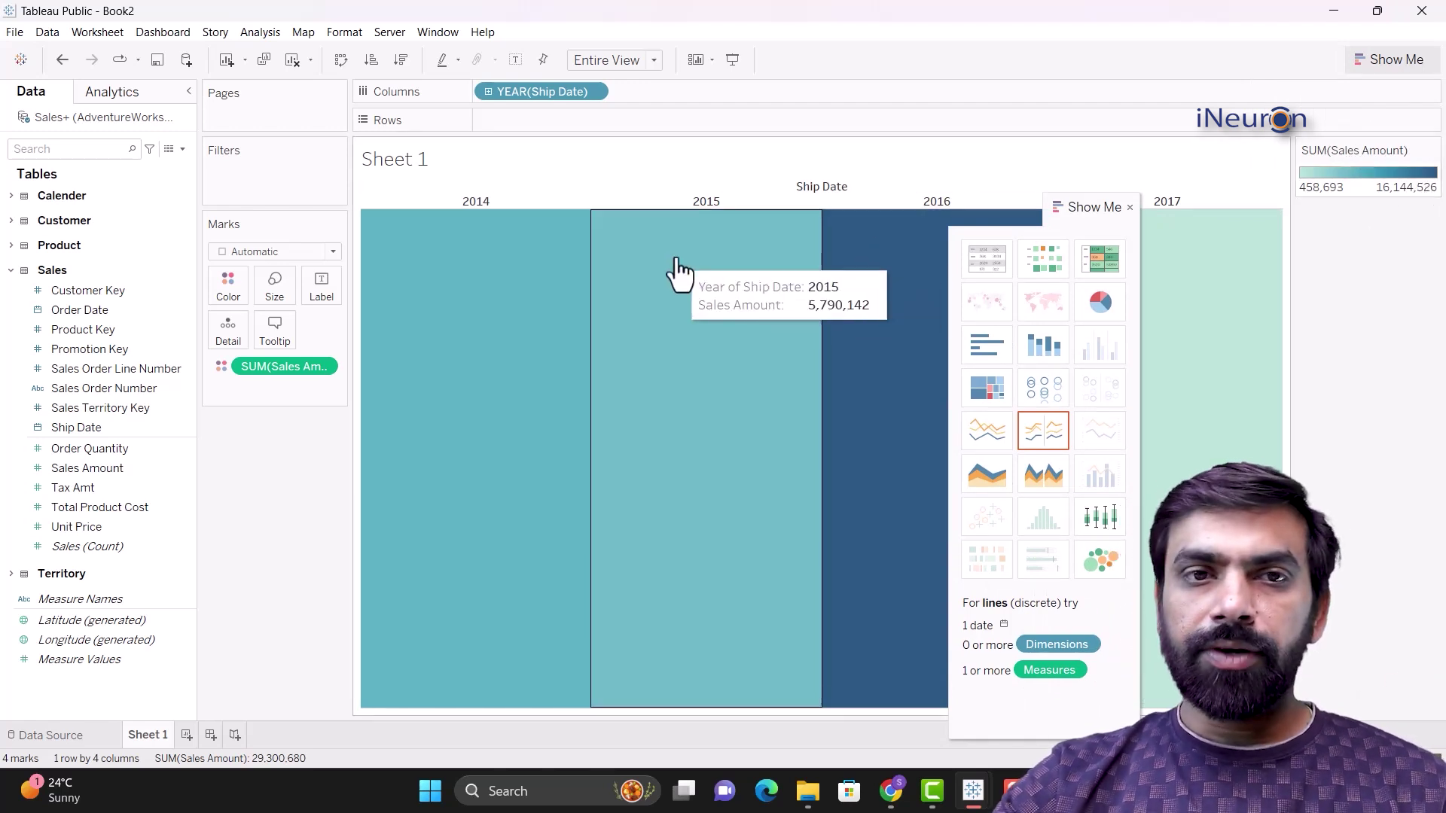
{"action": "left_click_drag", "start_coordinate": [1076, 205], "coordinate": [1161, 65]}
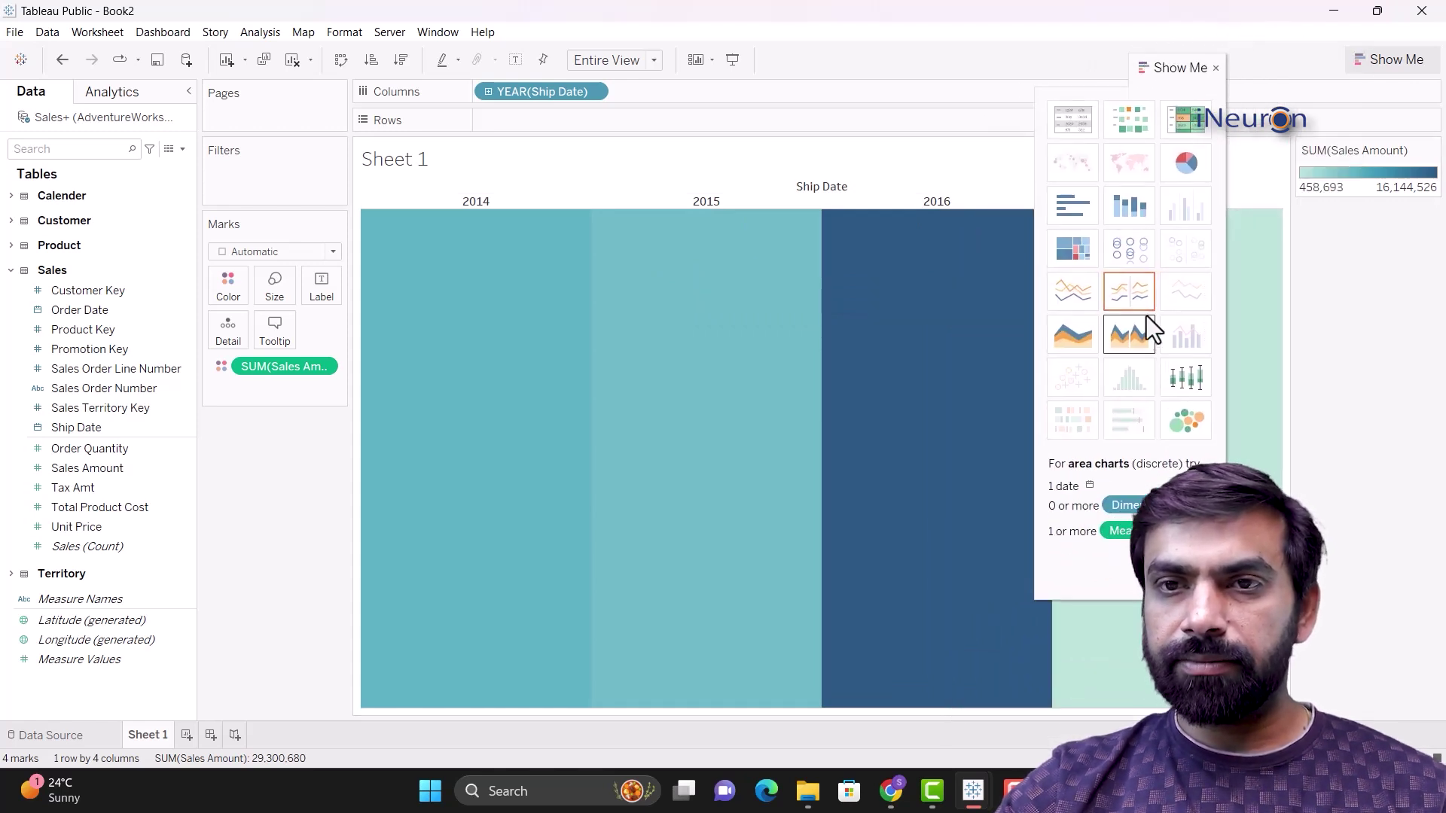
Step: Try the pie chart, horizontal bars, circle view and continuous line chart for Sales Amount by year of Ship Date
{"action": "left_click", "coordinate": [1186, 163]}
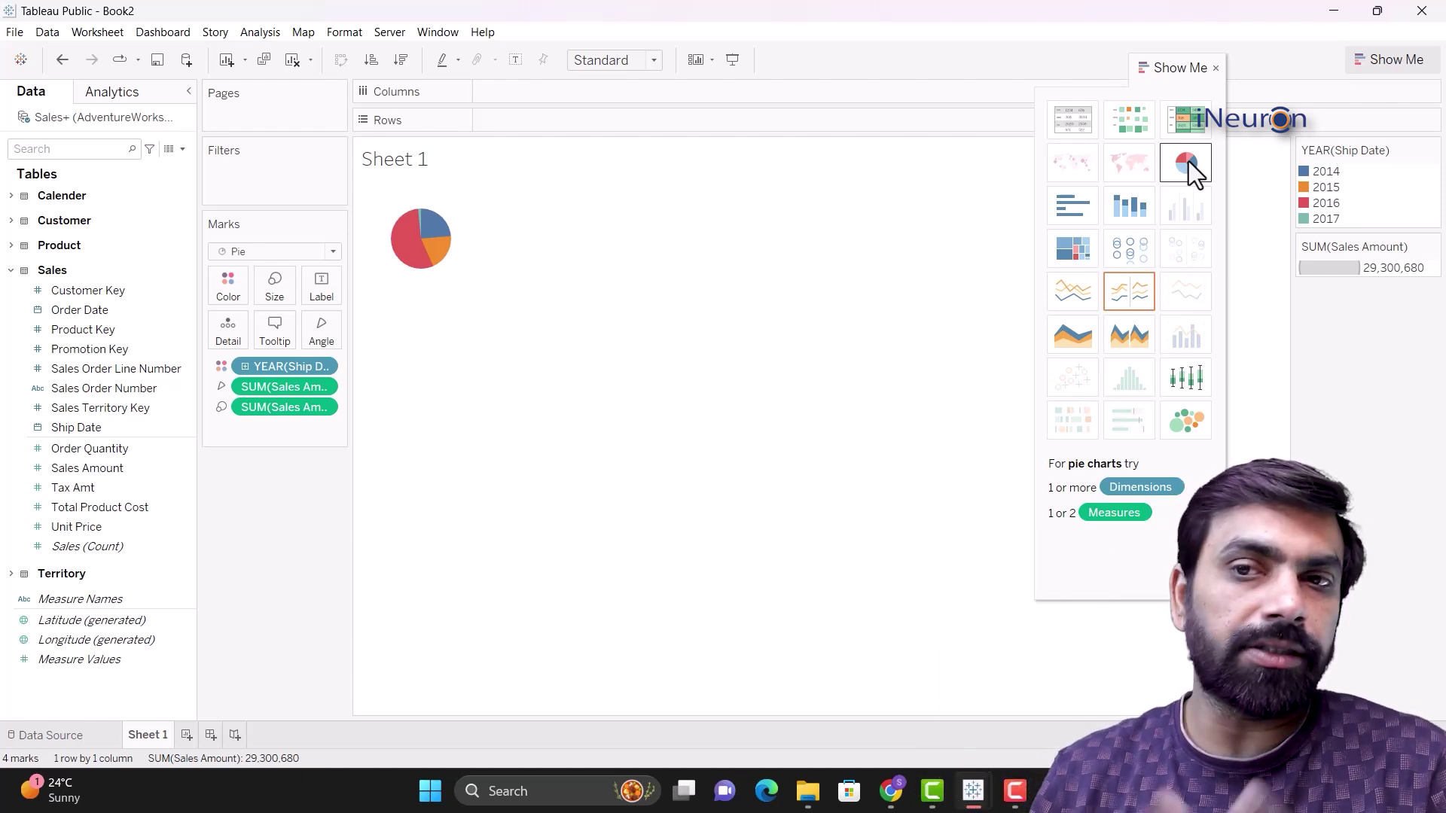
{"action": "left_click", "coordinate": [1072, 204]}
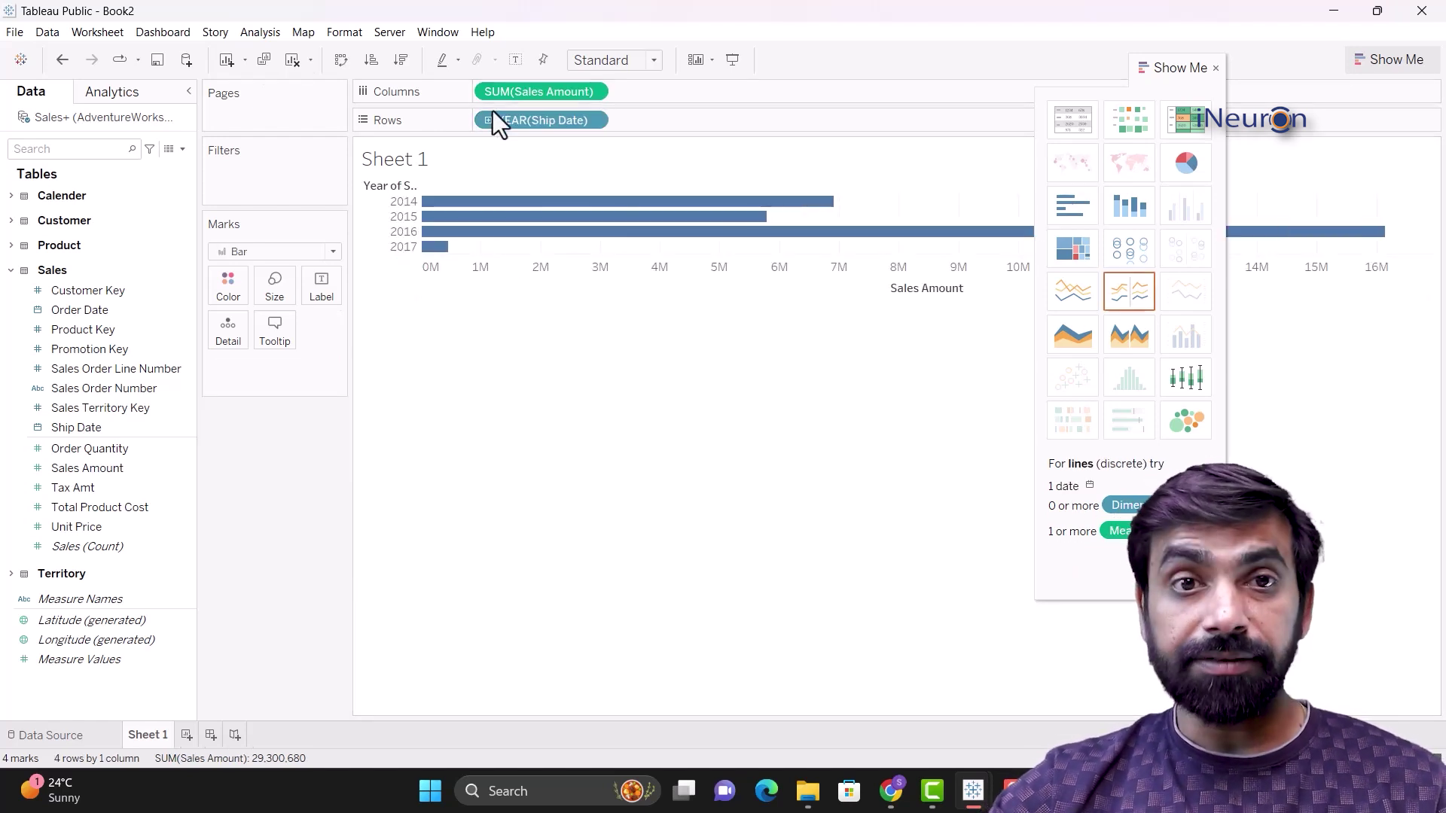
{"action": "left_click", "coordinate": [1128, 244]}
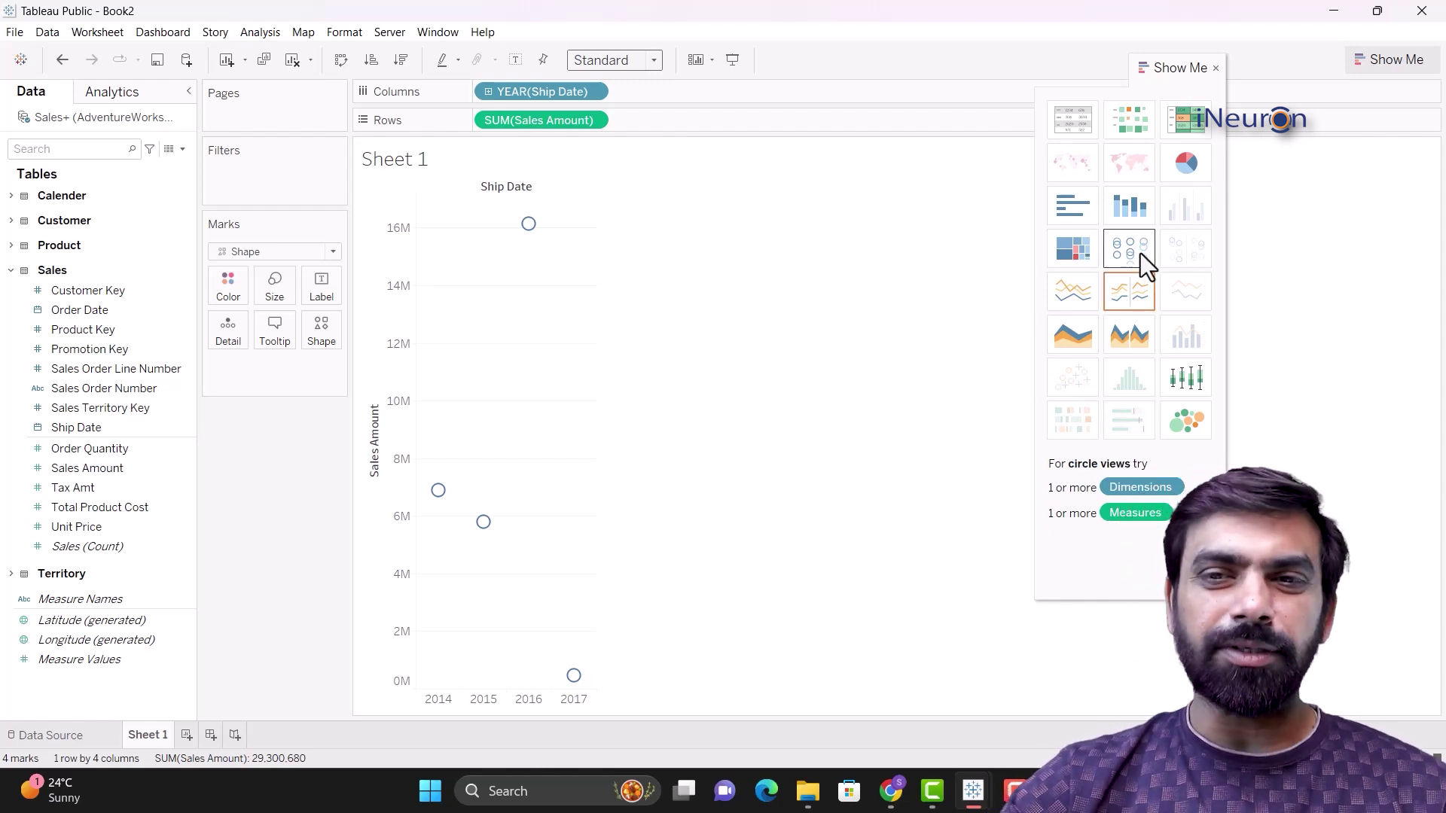
{"action": "left_click", "coordinate": [1075, 290]}
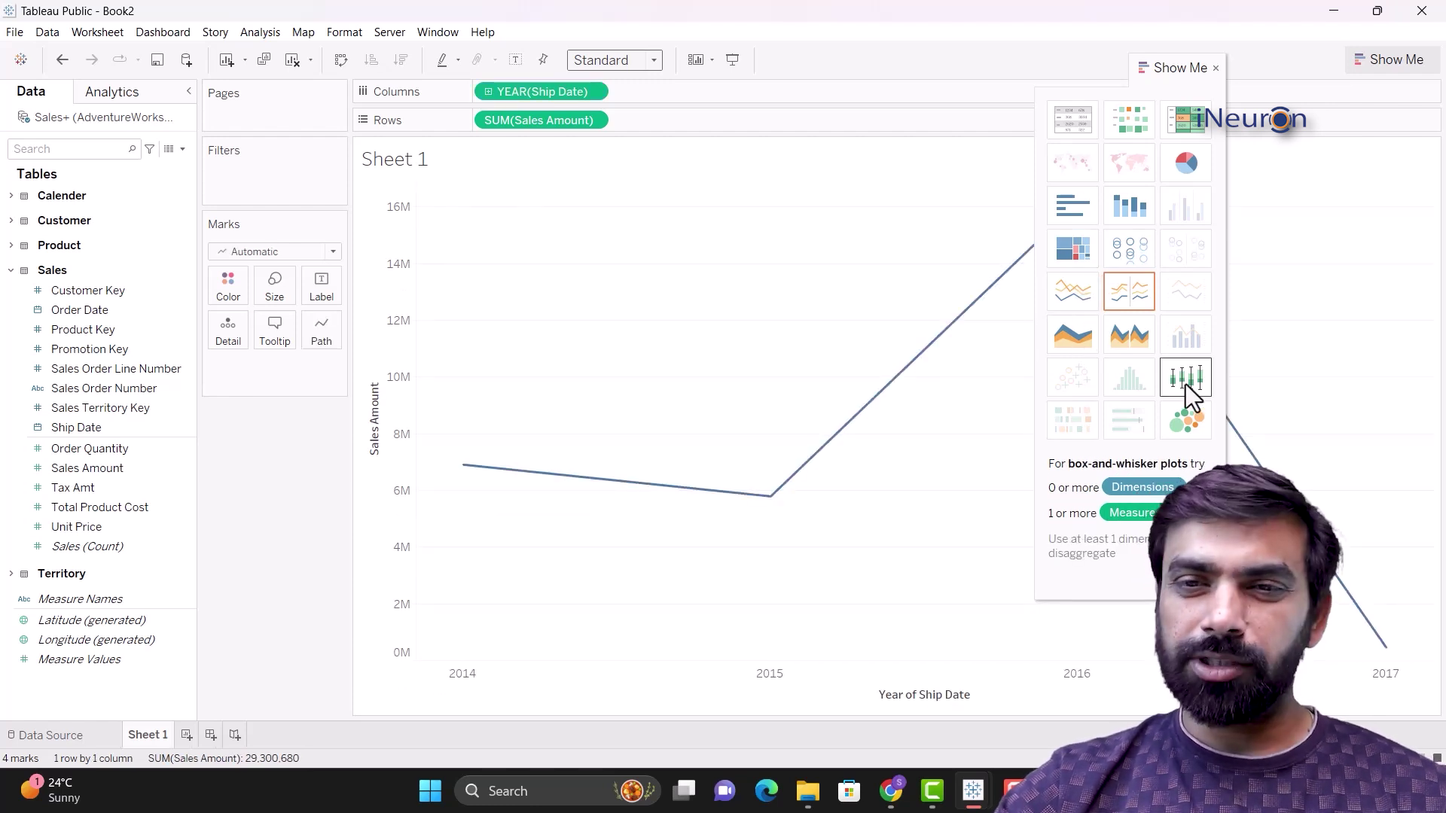
Step: Change the sheet to a discrete area chart fitted to Entire View and close the chart suggestions
{"action": "left_click", "coordinate": [1133, 336]}
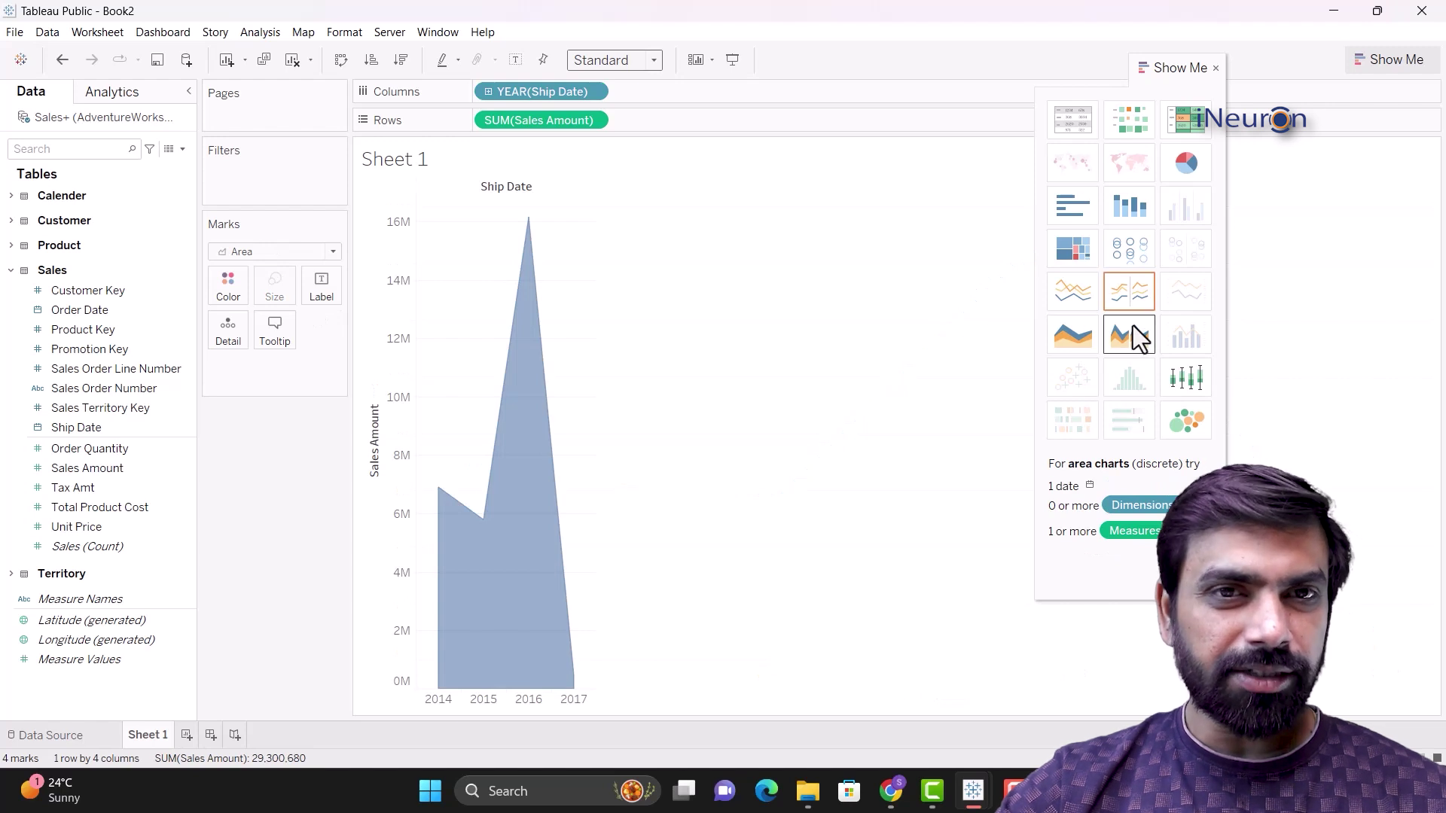
{"action": "left_click", "coordinate": [634, 70]}
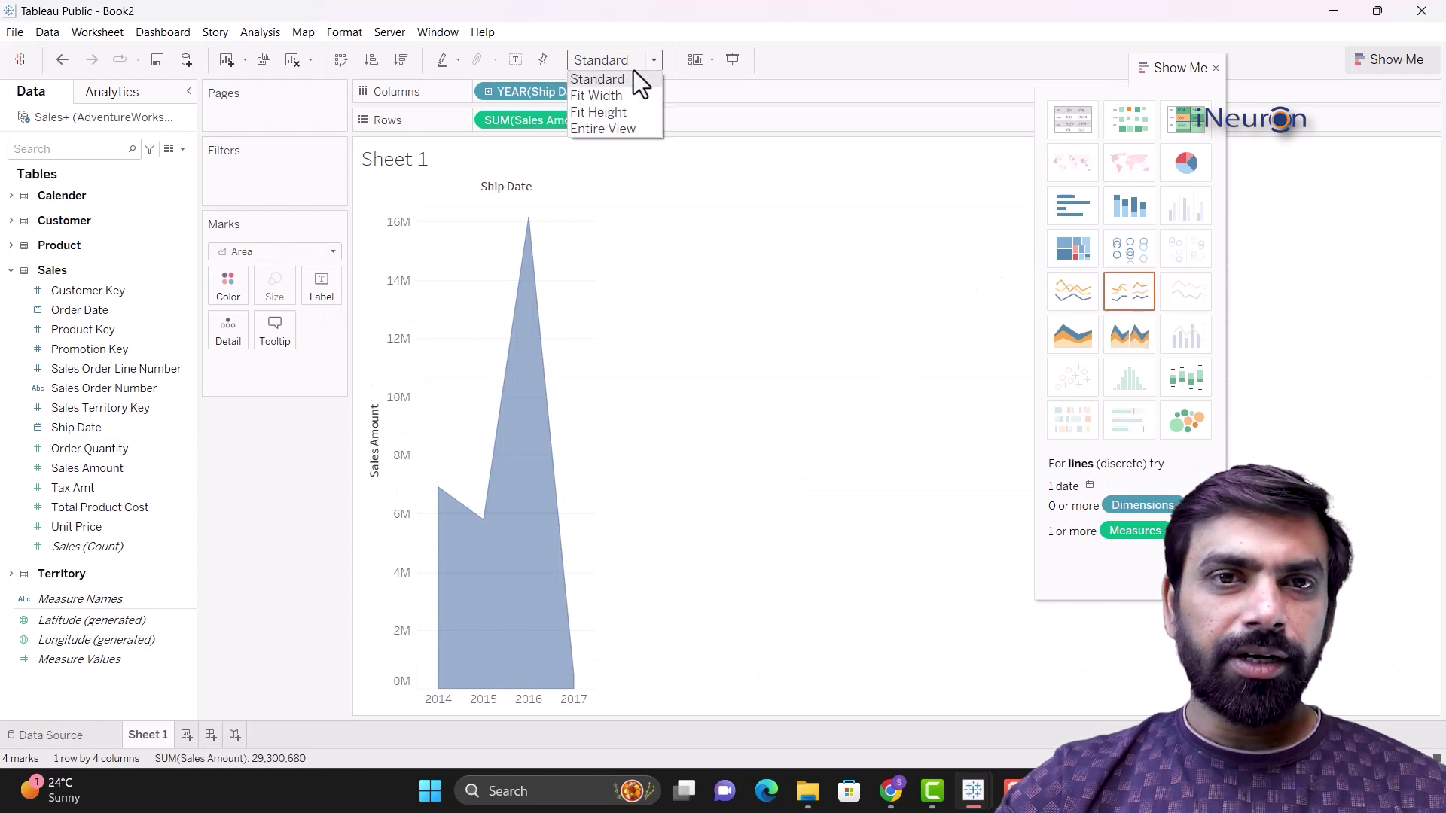
{"action": "left_click", "coordinate": [621, 133]}
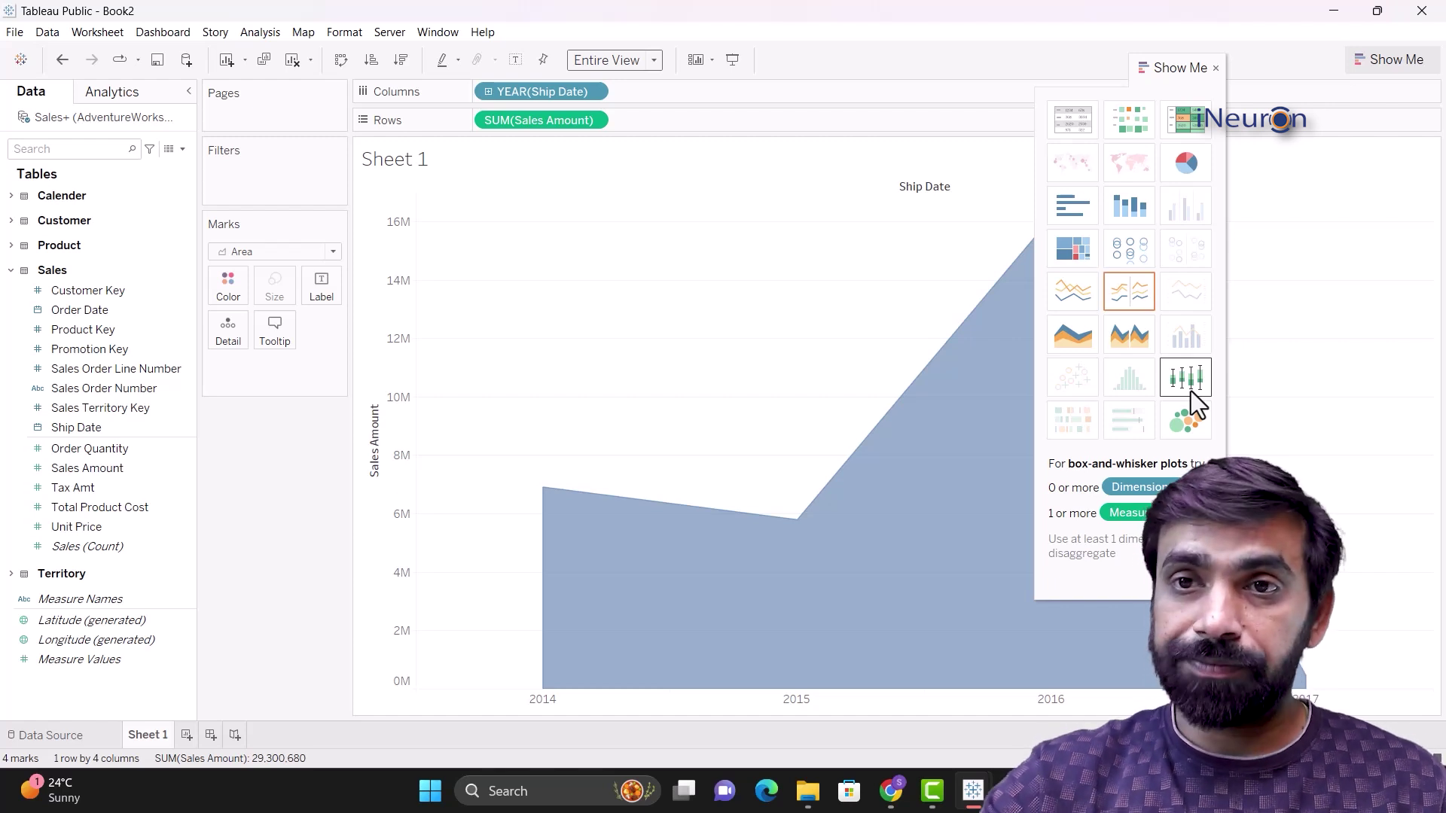
{"action": "left_click", "coordinate": [1215, 71]}
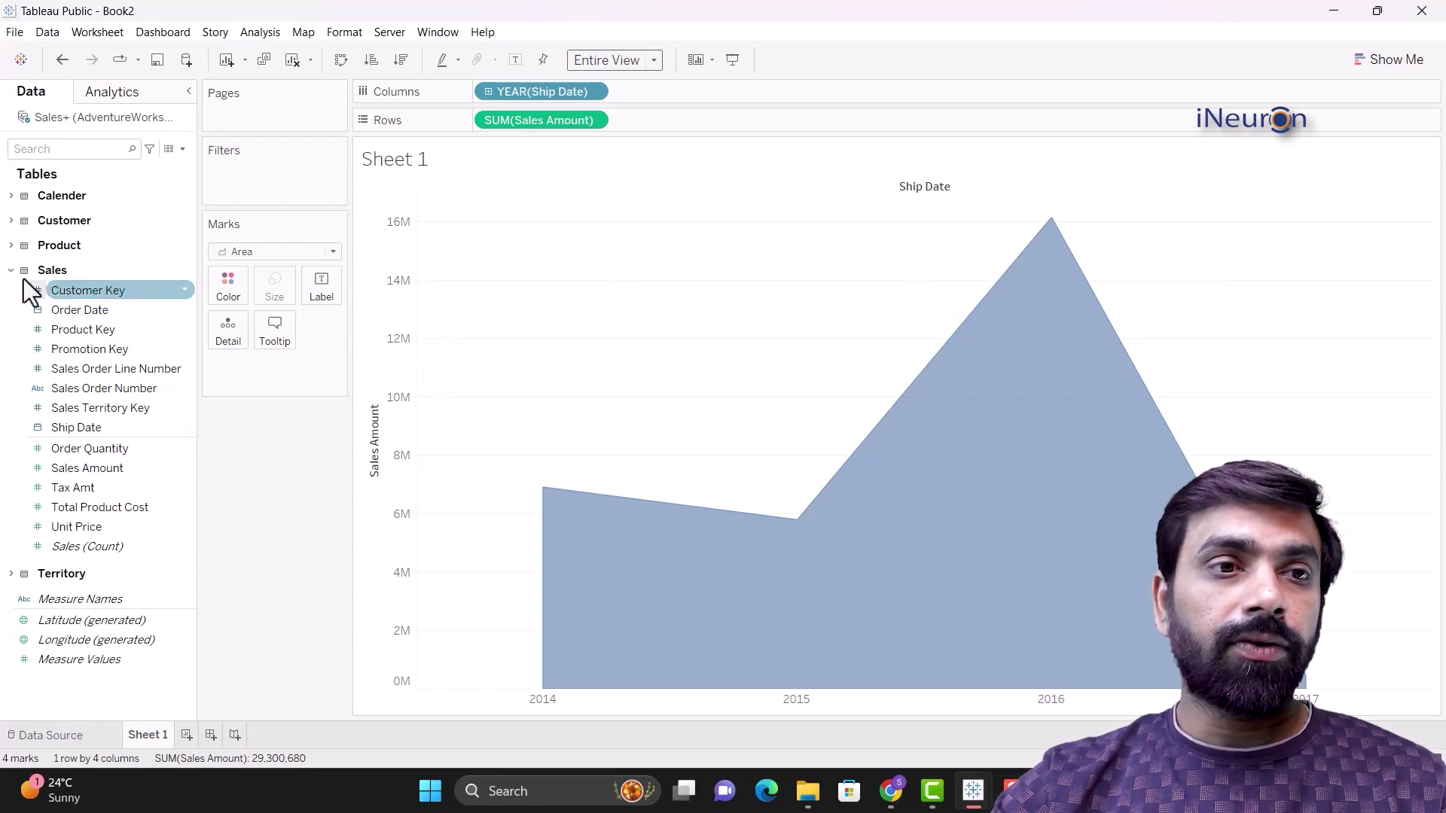
Step: Look over the fields of the Calender table and read the description of the Measure Names field
{"action": "left_click", "coordinate": [11, 196]}
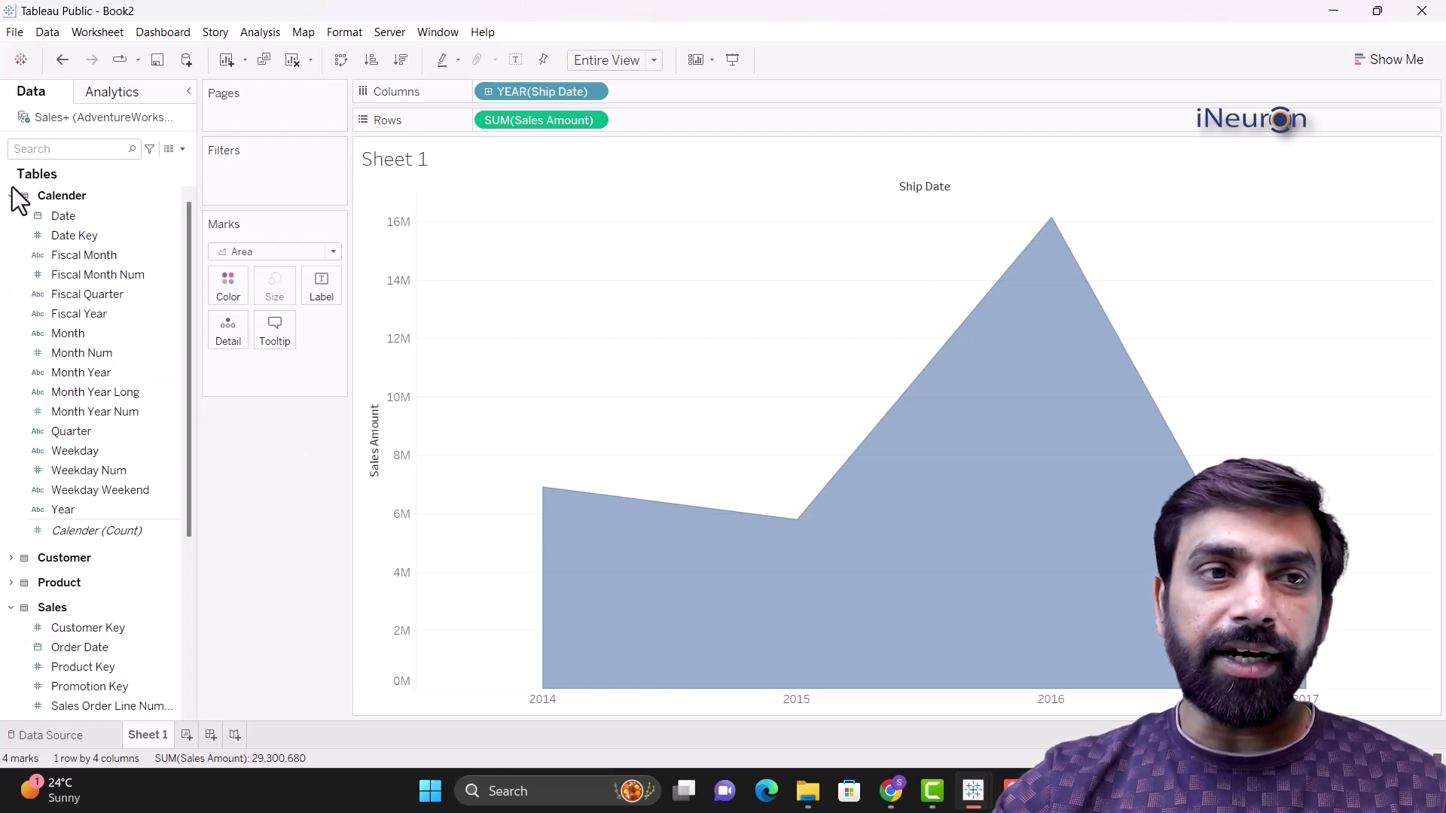
{"action": "left_click", "coordinate": [12, 198]}
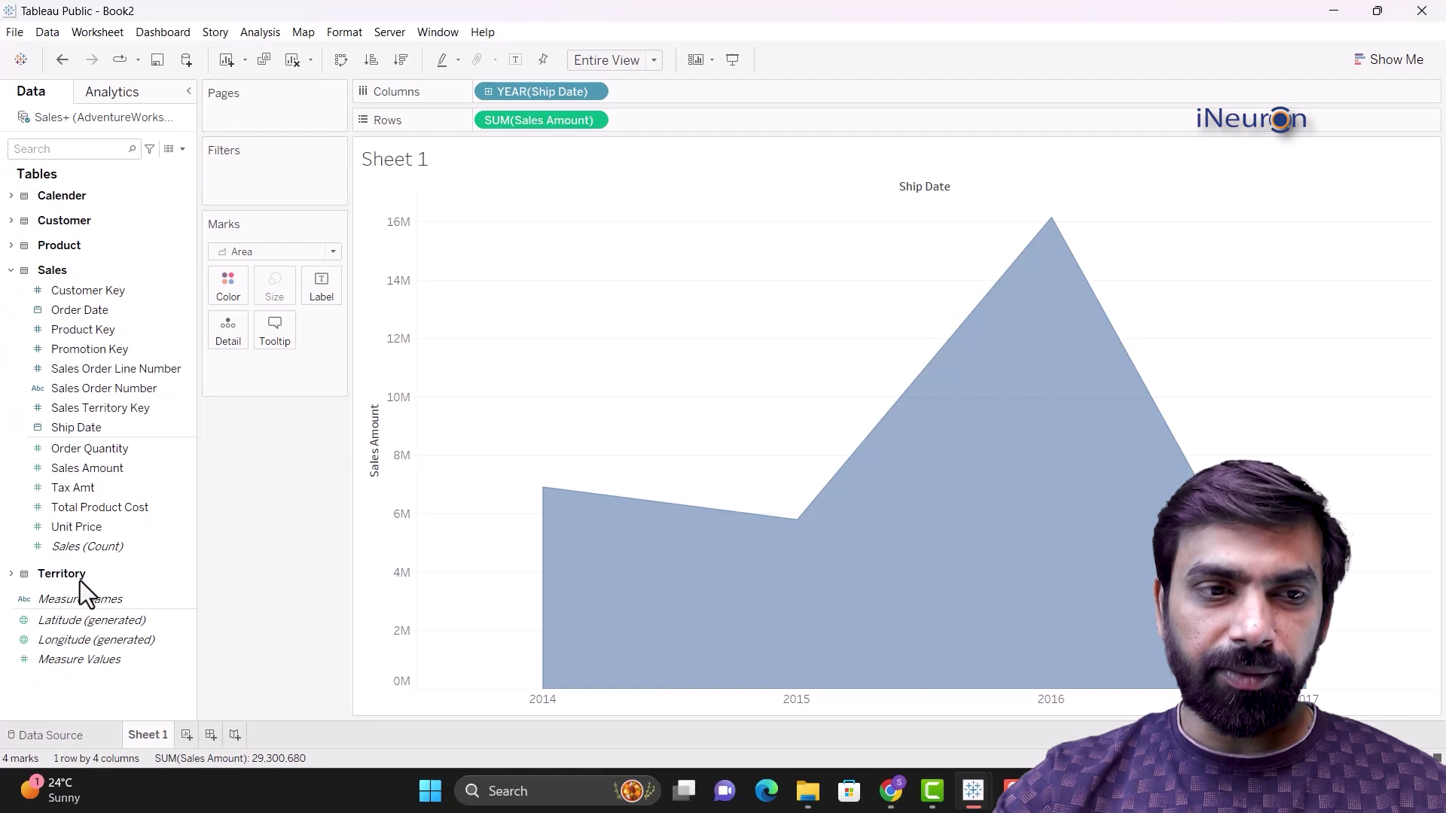
{"action": "left_click", "coordinate": [45, 598]}
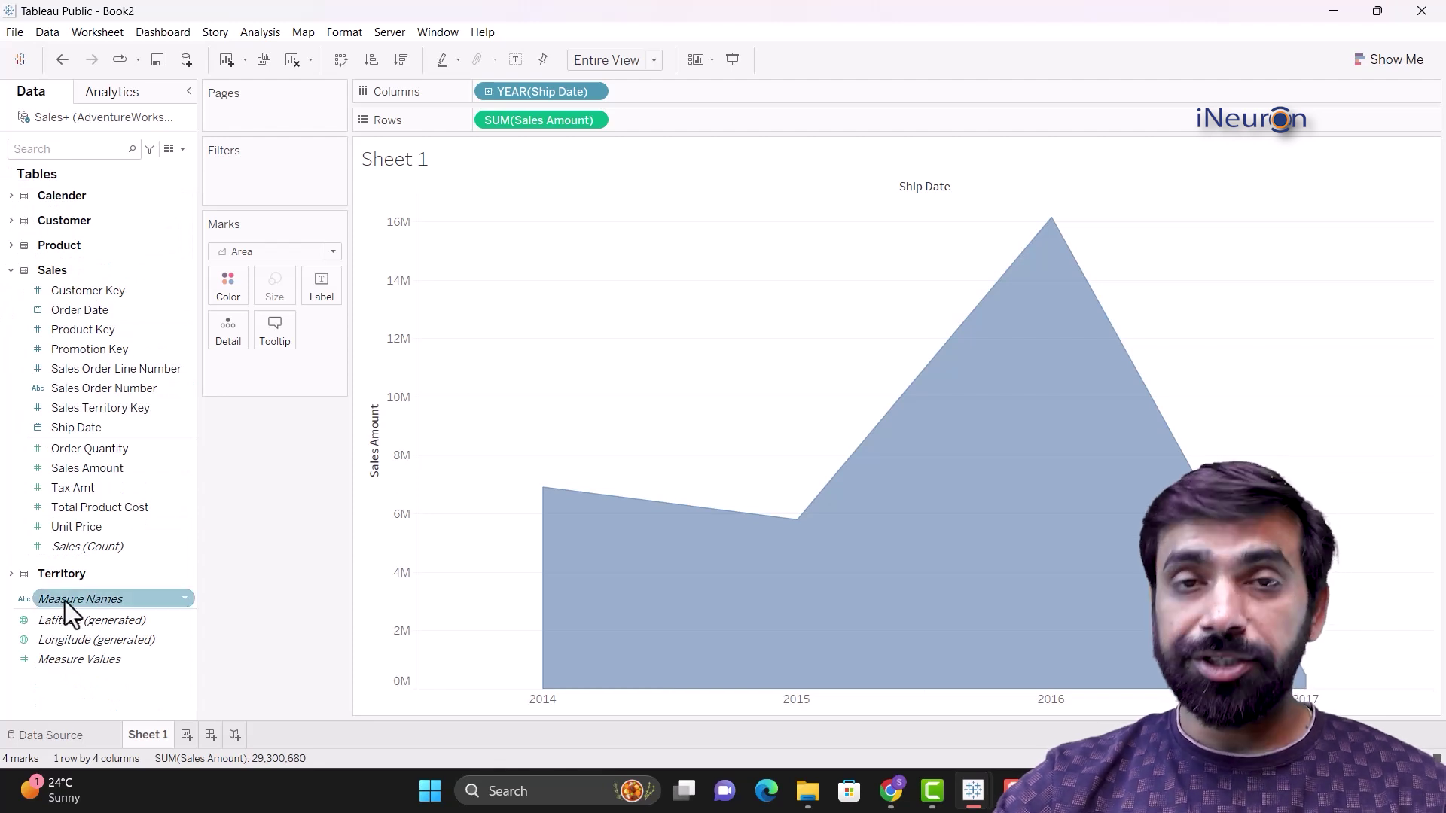
{"action": "mouse_move", "coordinate": [65, 601]}
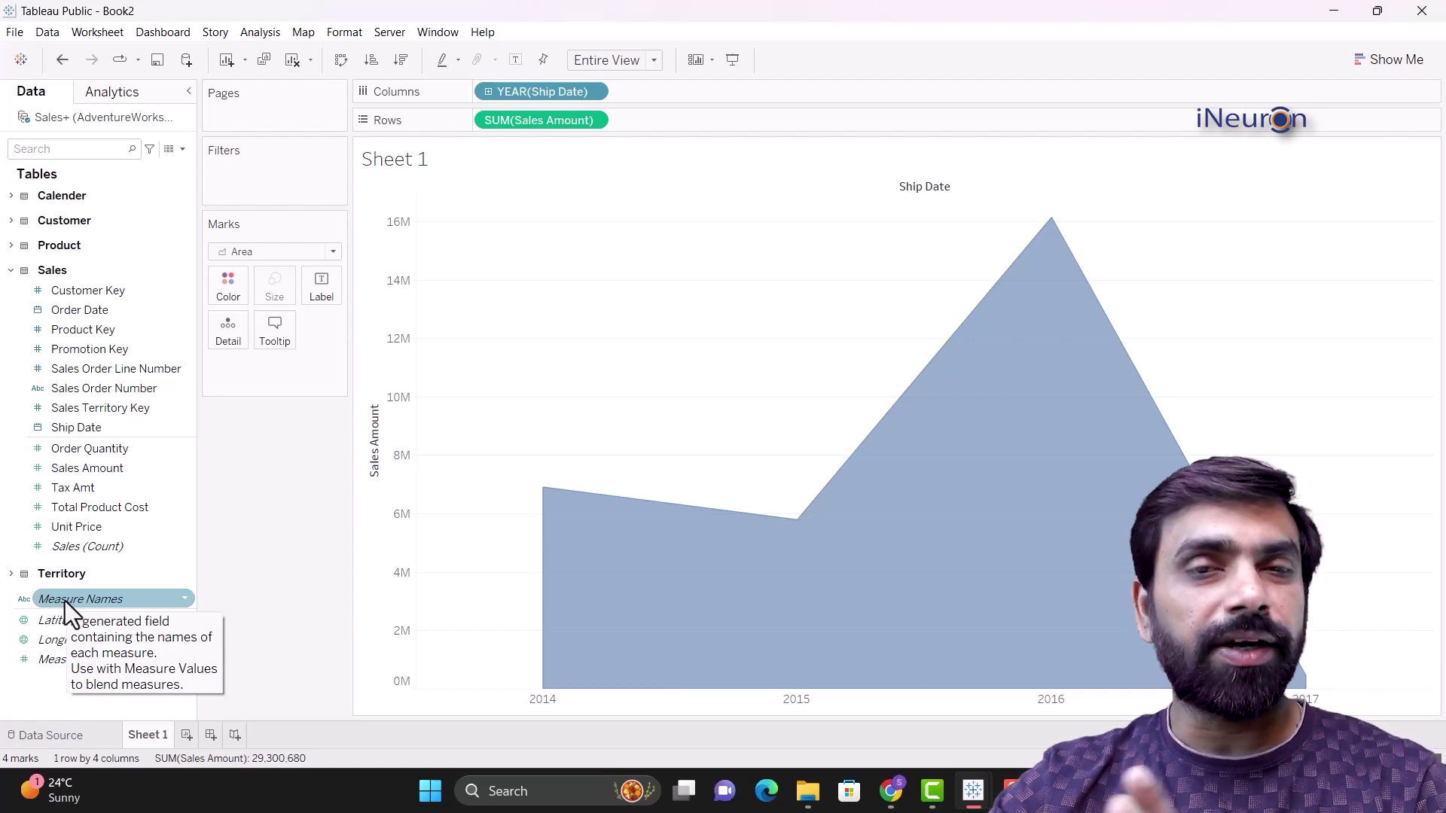
{"action": "left_click", "coordinate": [143, 698]}
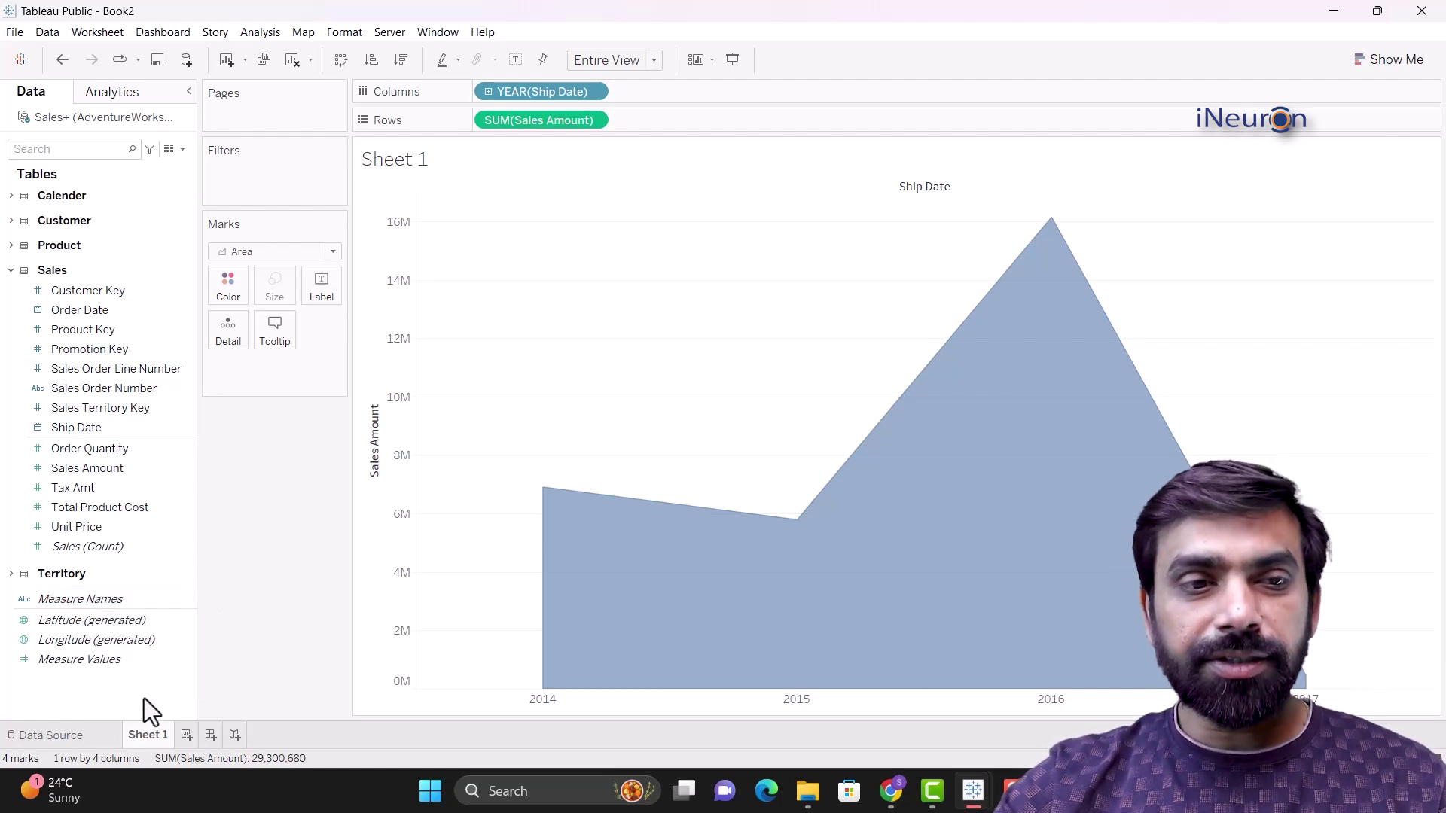
Step: Read the description of the Measure Values field and look over the fields of the Sales table
{"action": "left_click", "coordinate": [122, 664]}
{"action": "mouse_move", "coordinate": [124, 662]}
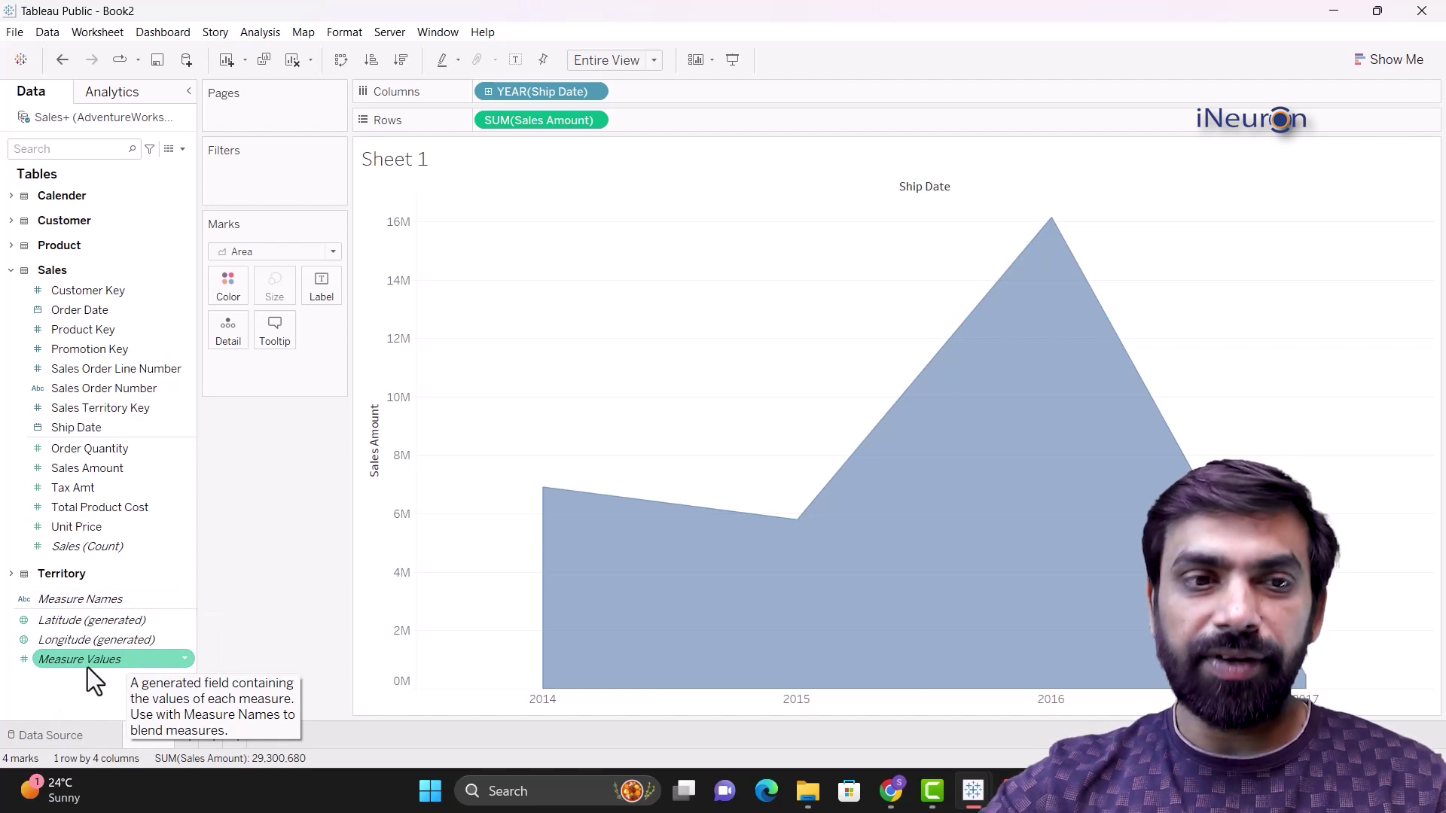
{"action": "left_click", "coordinate": [121, 309]}
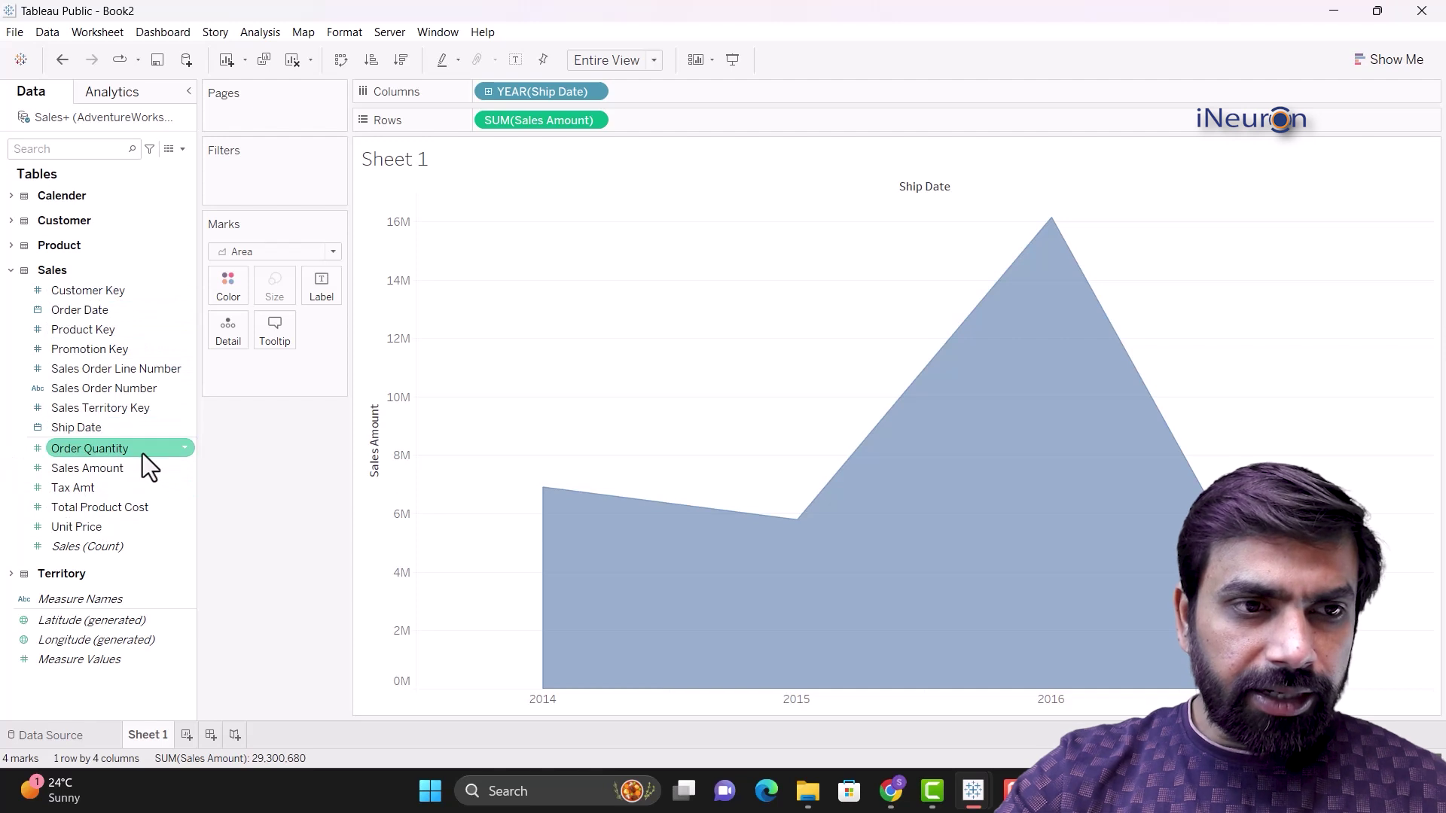
Step: Collapse the Sales table and expand the Product table to review its dimensions and measures
{"action": "left_click", "coordinate": [12, 270]}
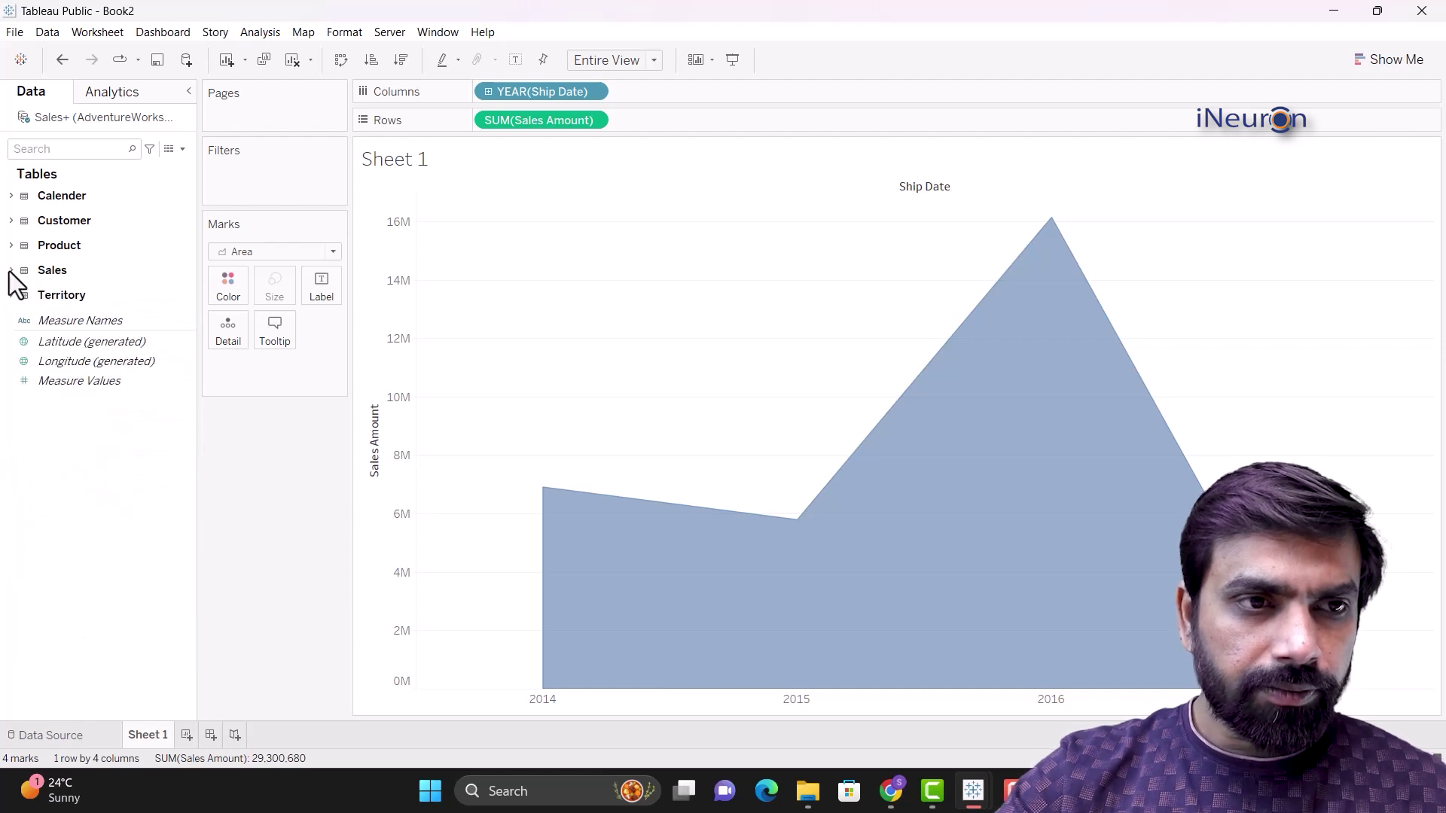
{"action": "left_click", "coordinate": [11, 252]}
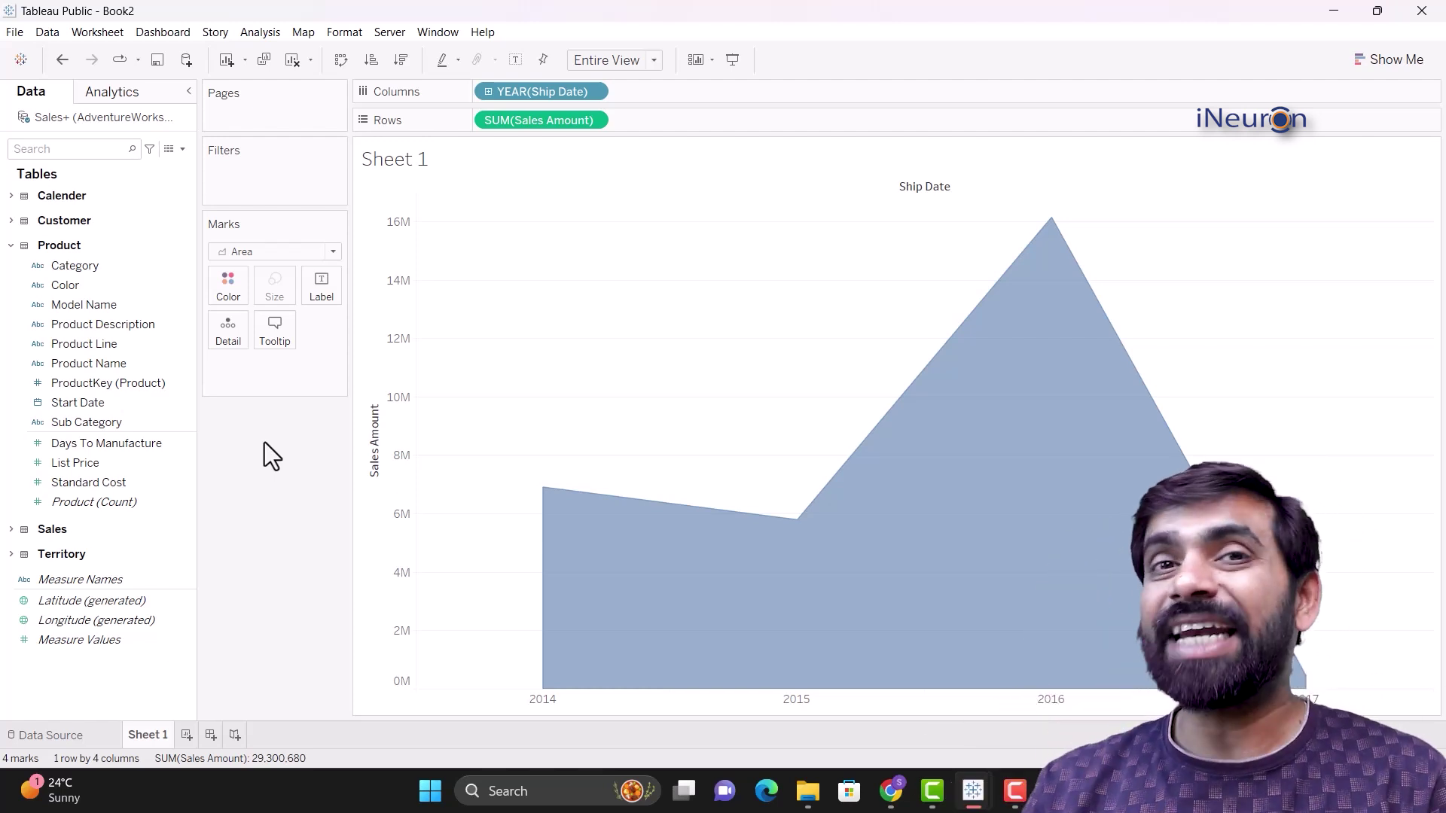
{"action": "left_click", "coordinate": [134, 482]}
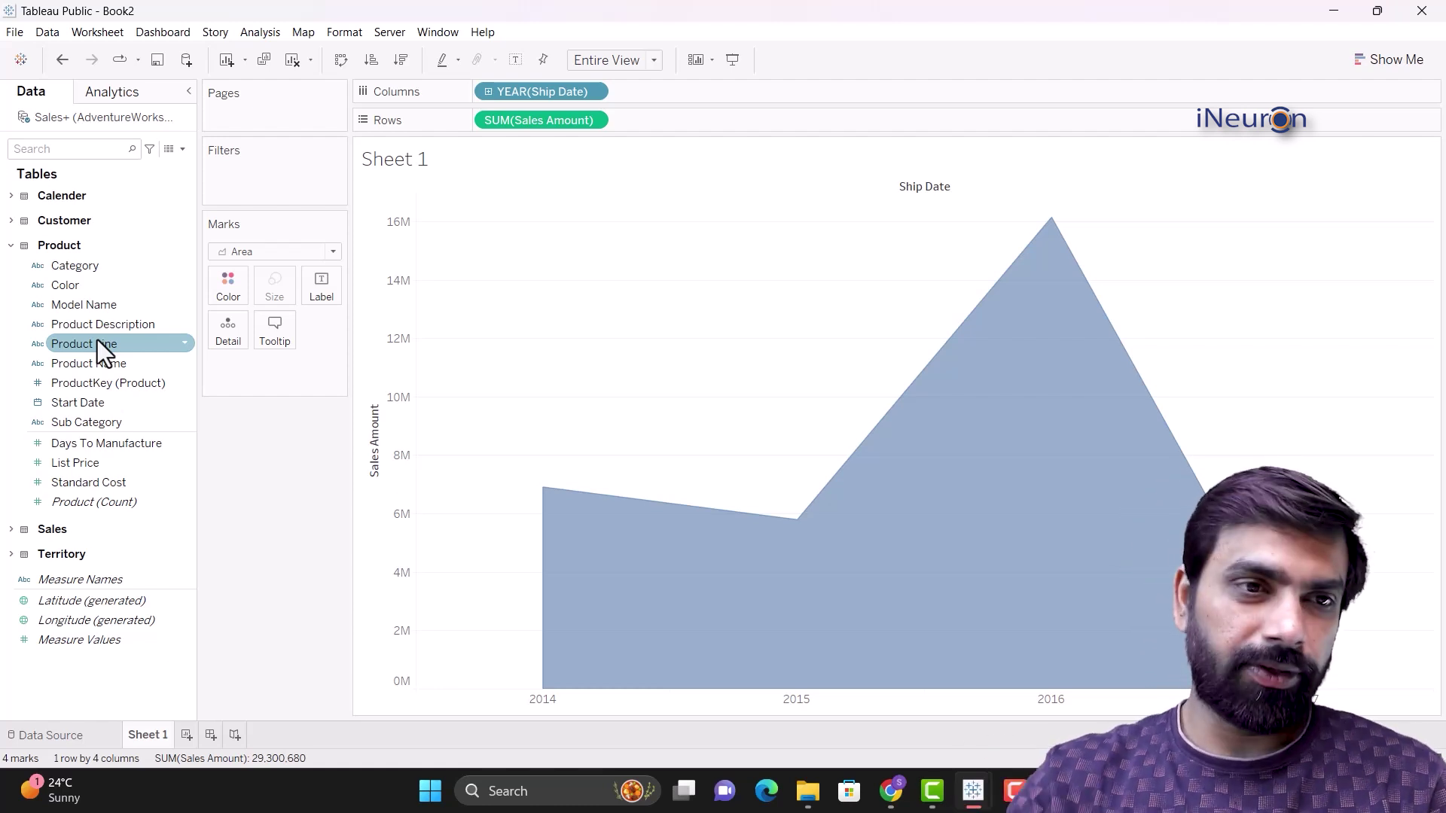
Step: Expand the Customer table to review its fields, including Total Children and Yearly Income, and look at the field list's grouping and sorting options
{"action": "left_click", "coordinate": [11, 220]}
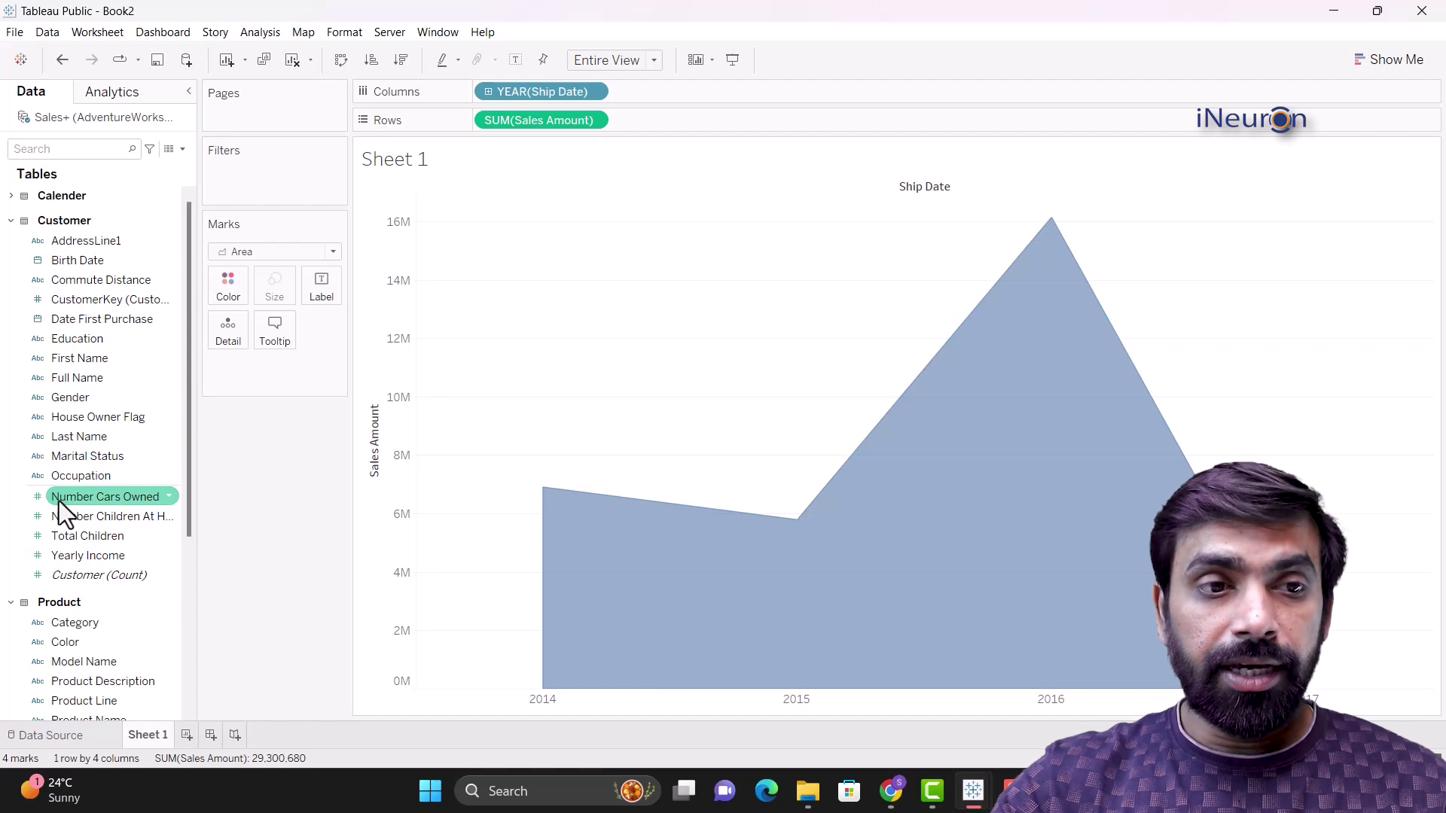
{"action": "left_click", "coordinate": [98, 531]}
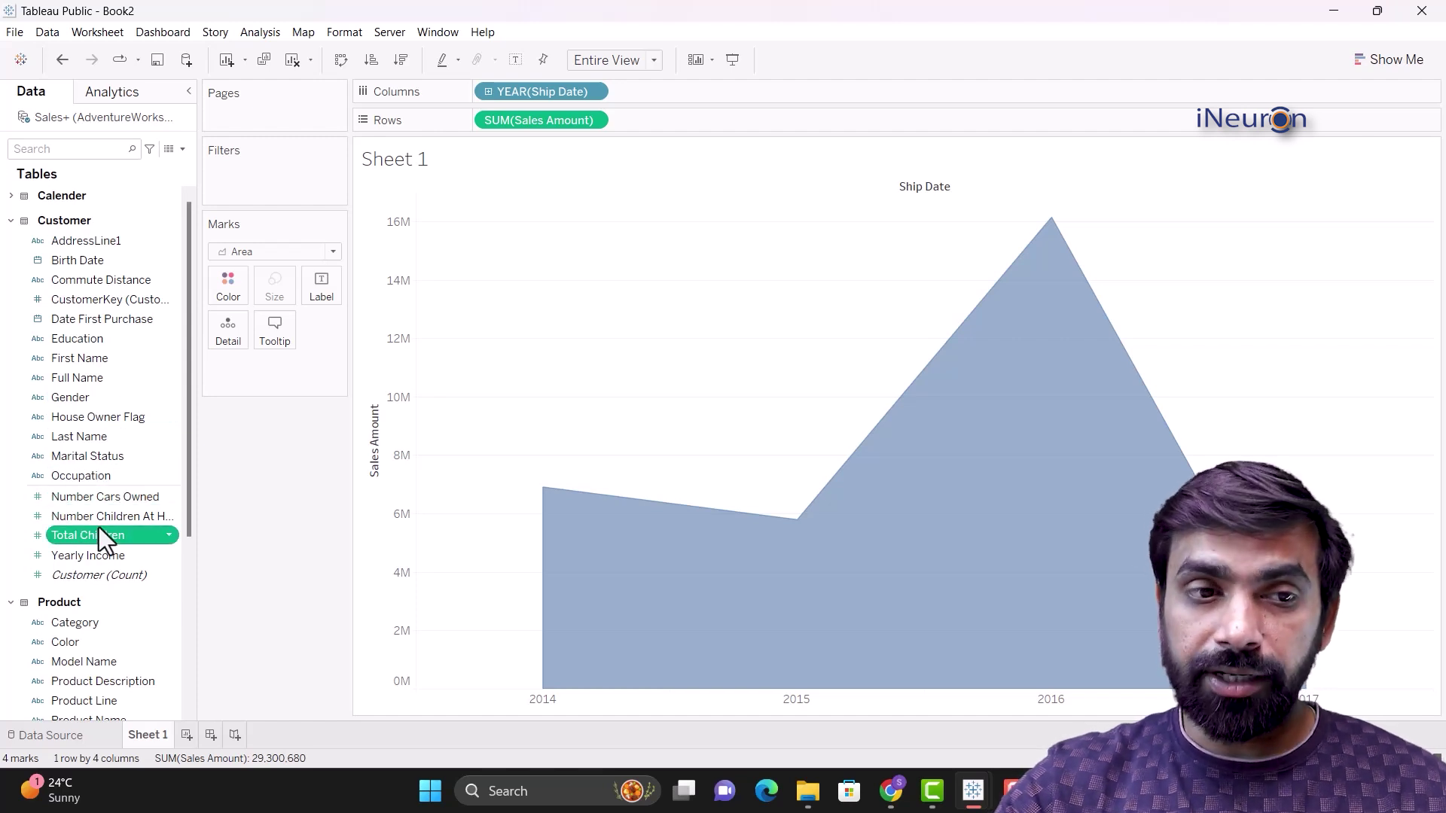
{"action": "left_click", "coordinate": [101, 552]}
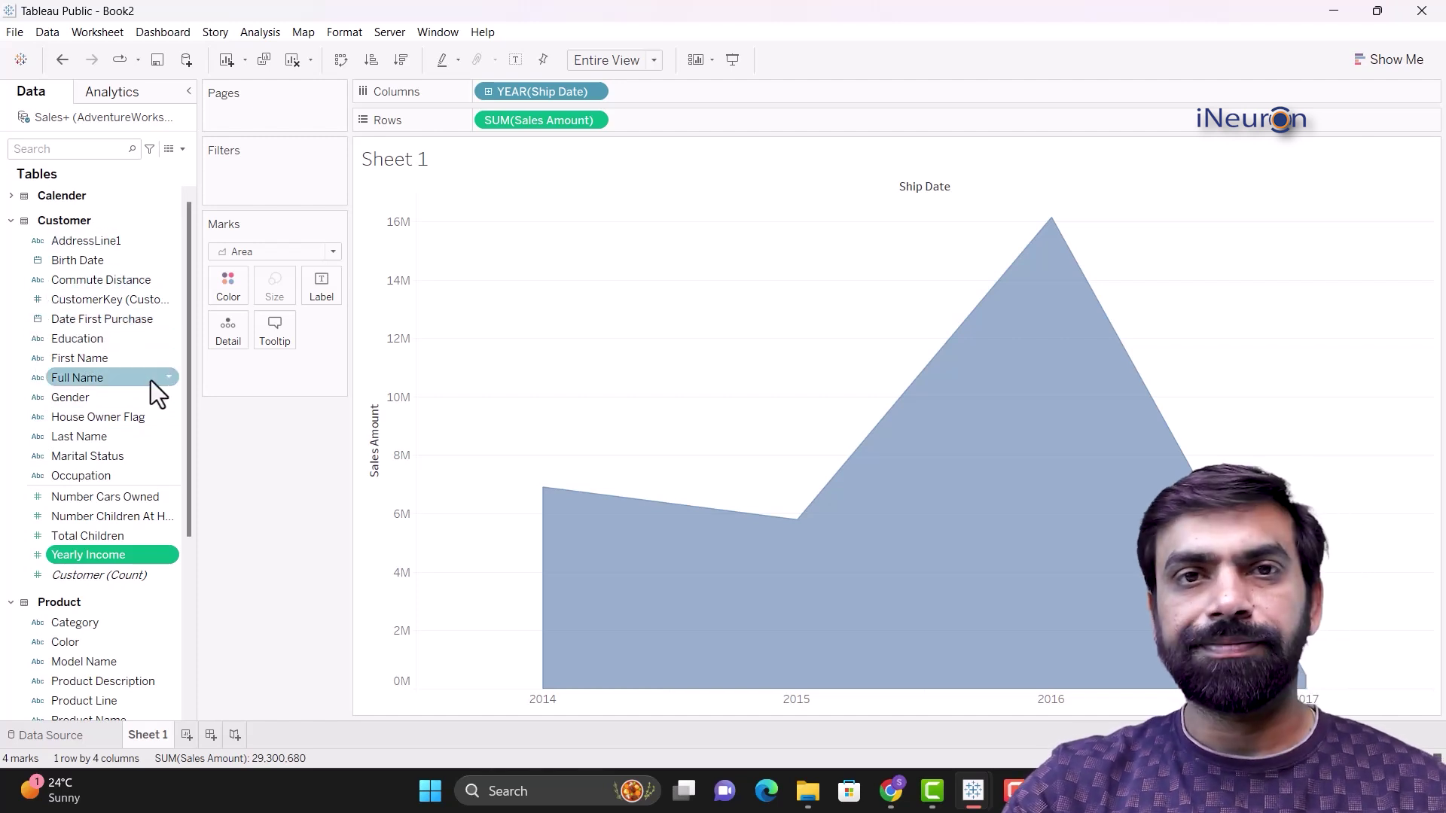
{"action": "left_click", "coordinate": [15, 219]}
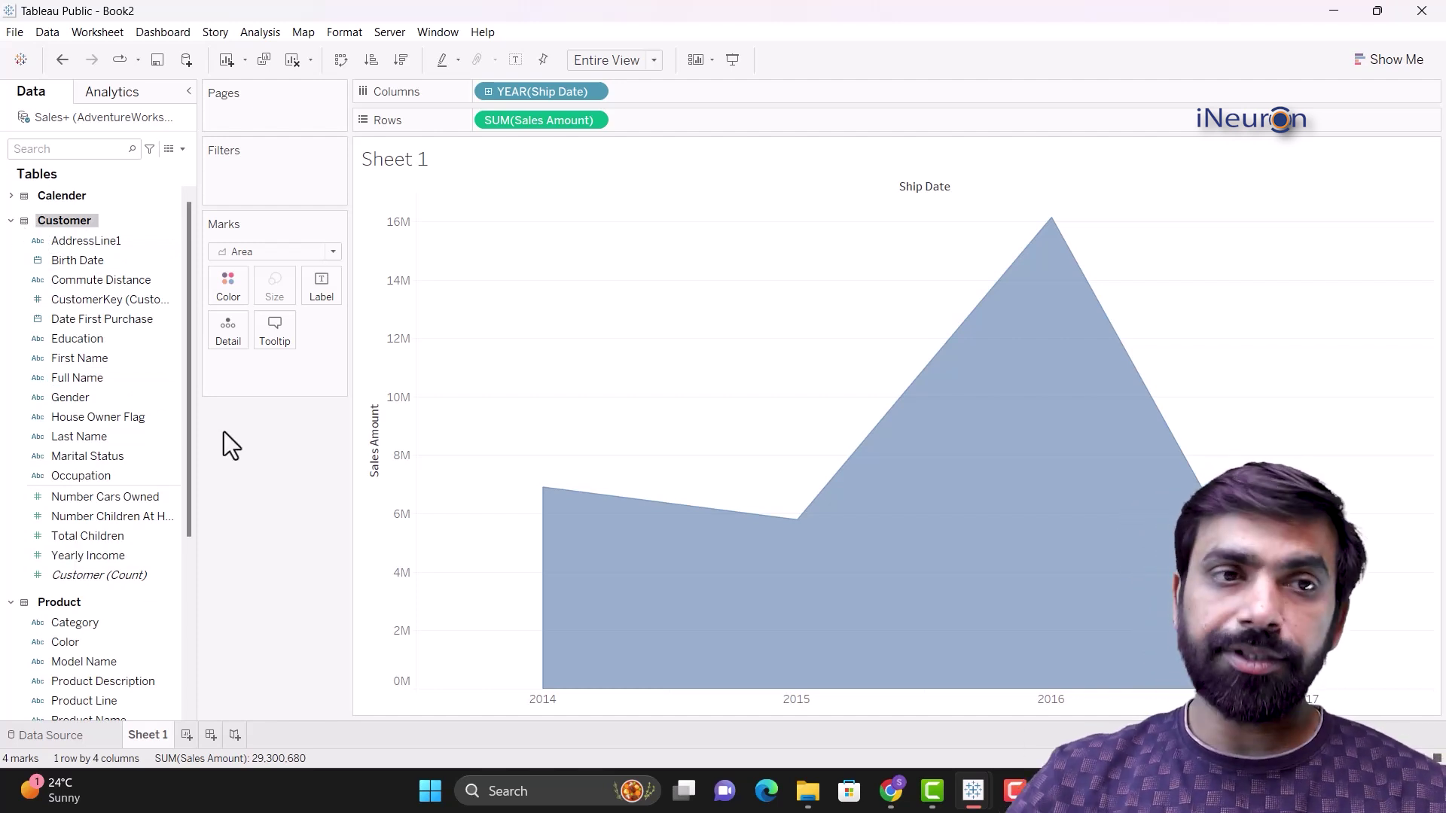
{"action": "left_click", "coordinate": [181, 150]}
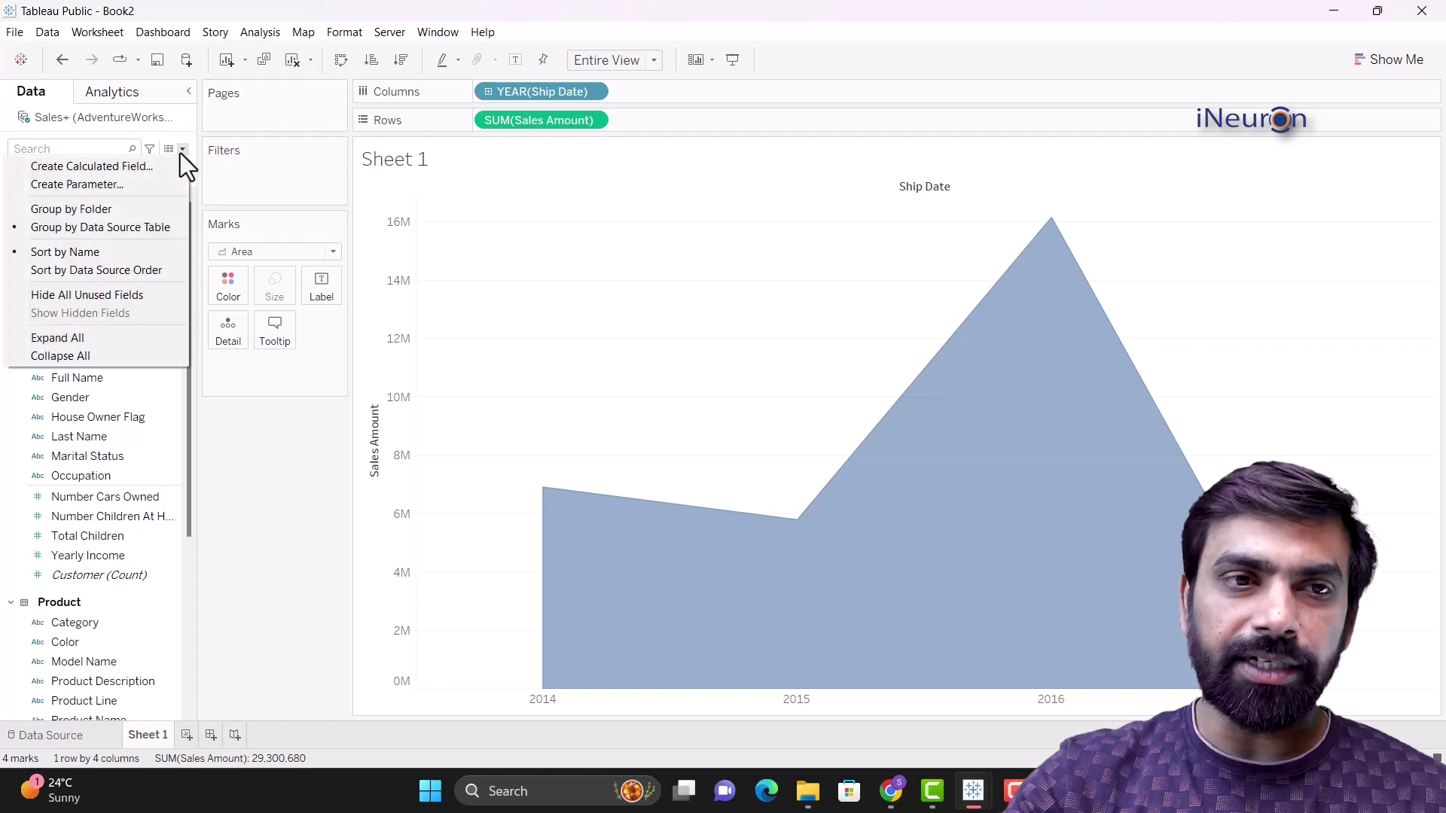
{"action": "left_click", "coordinate": [250, 443]}
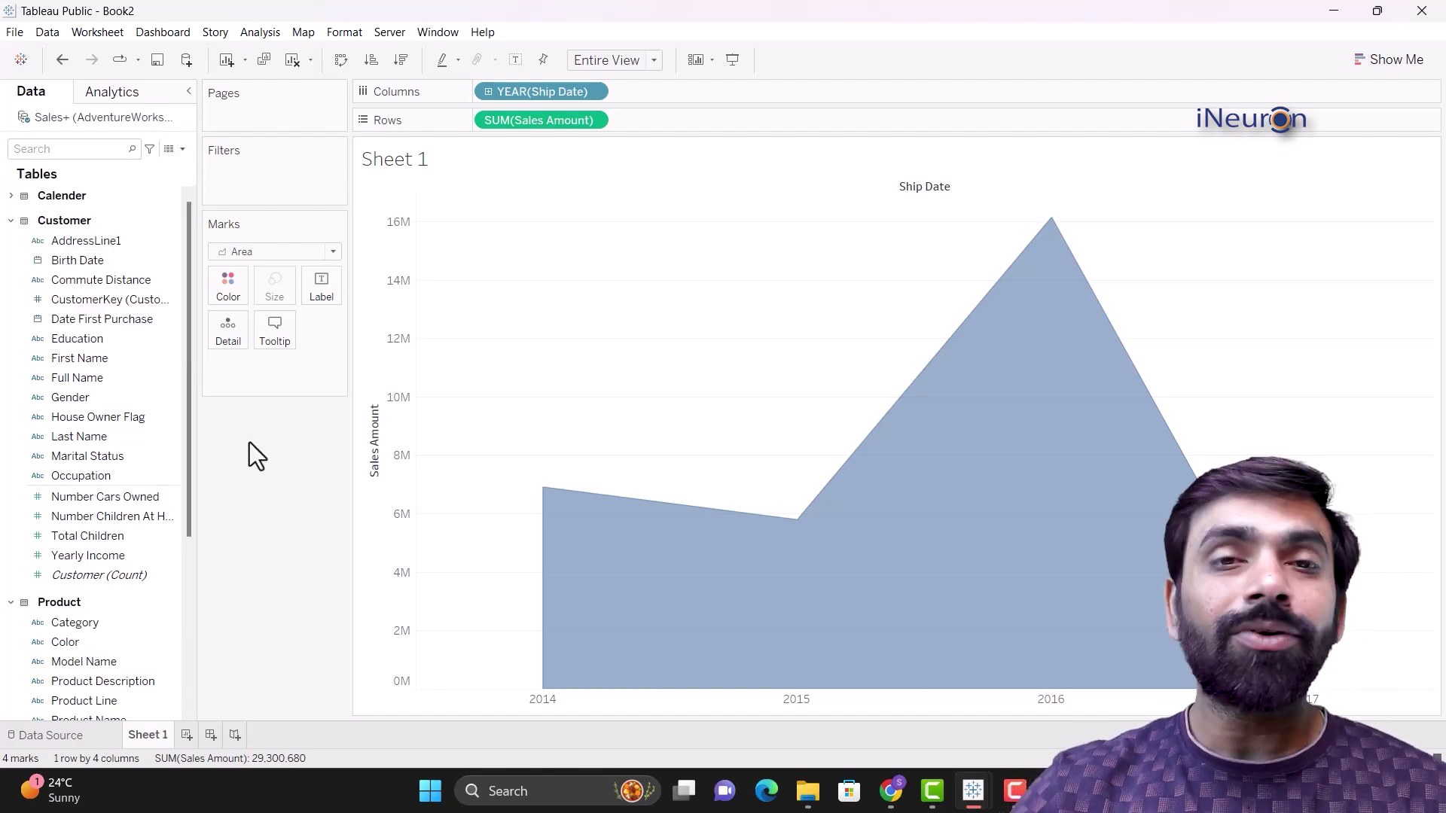